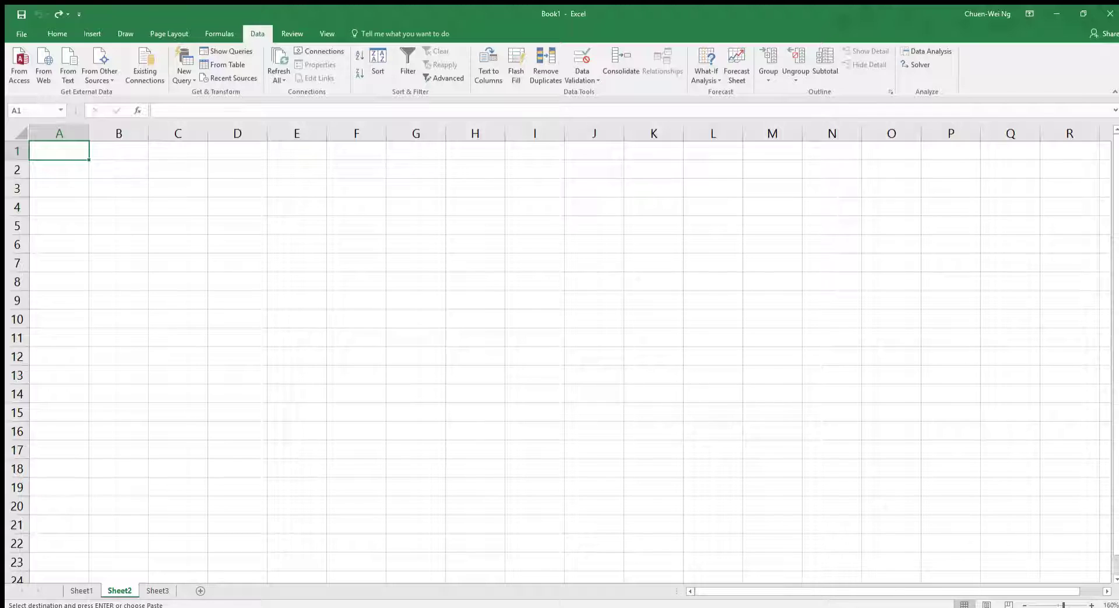
Review the full length of the Scrub Oak and Coast Leaf data columns on Sheet1
left_click(80, 591)
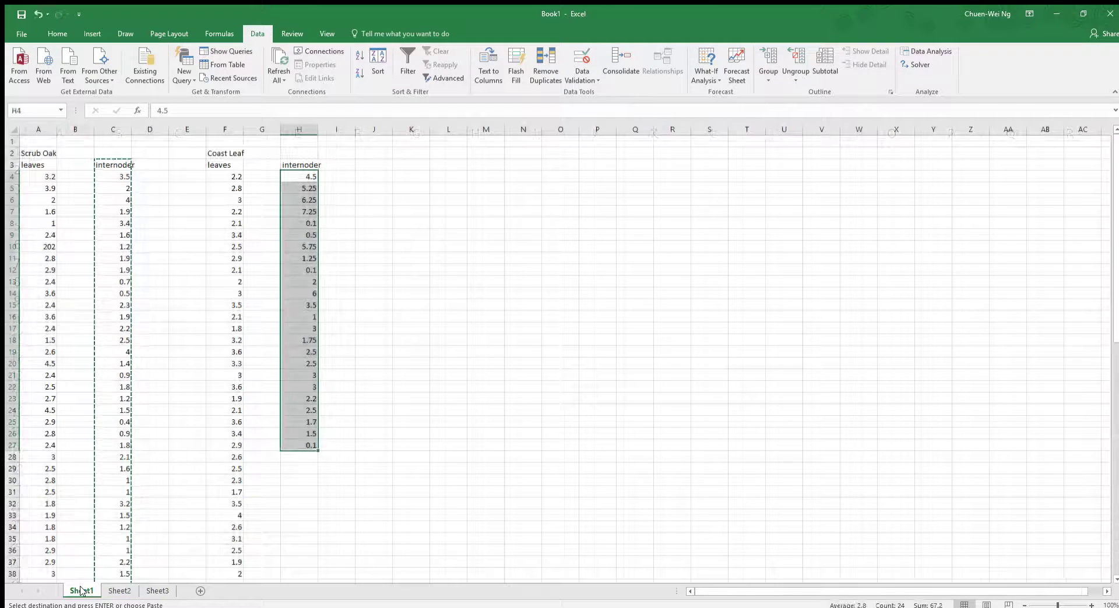
left_click(412, 409)
left_click(405, 281)
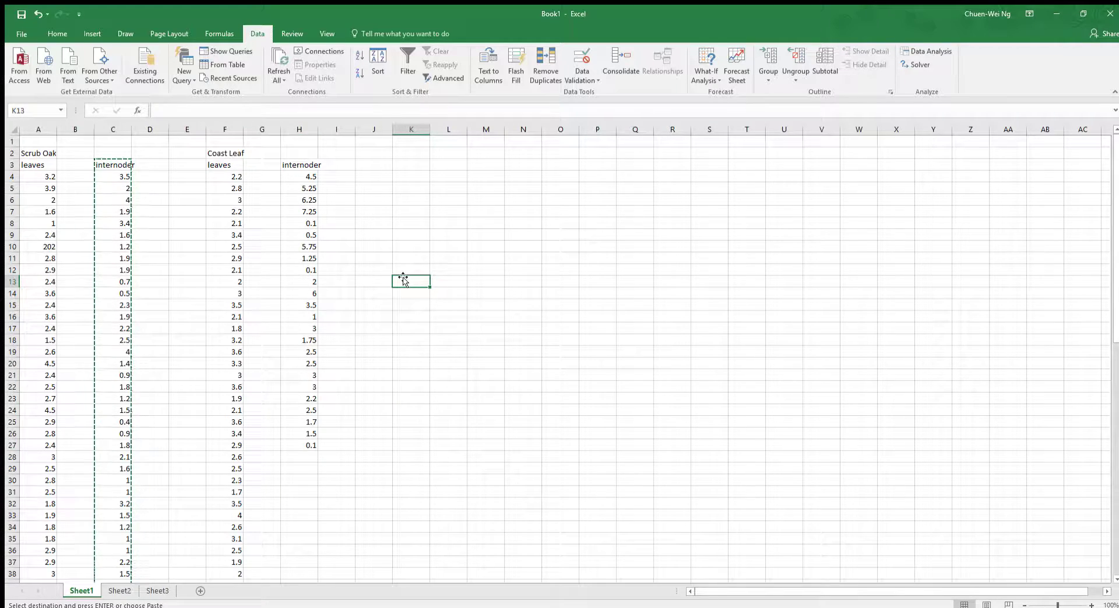
scroll(534, 405, "up", 2)
scroll(533, 405, "up", 2)
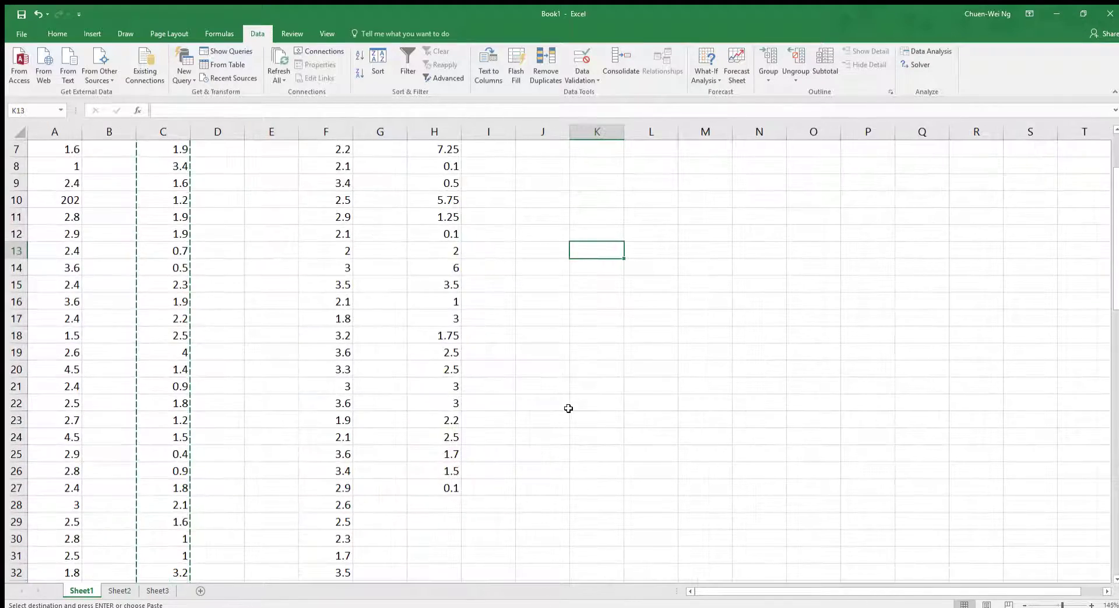
scroll(503, 209, "up", 1)
left_click(503, 204)
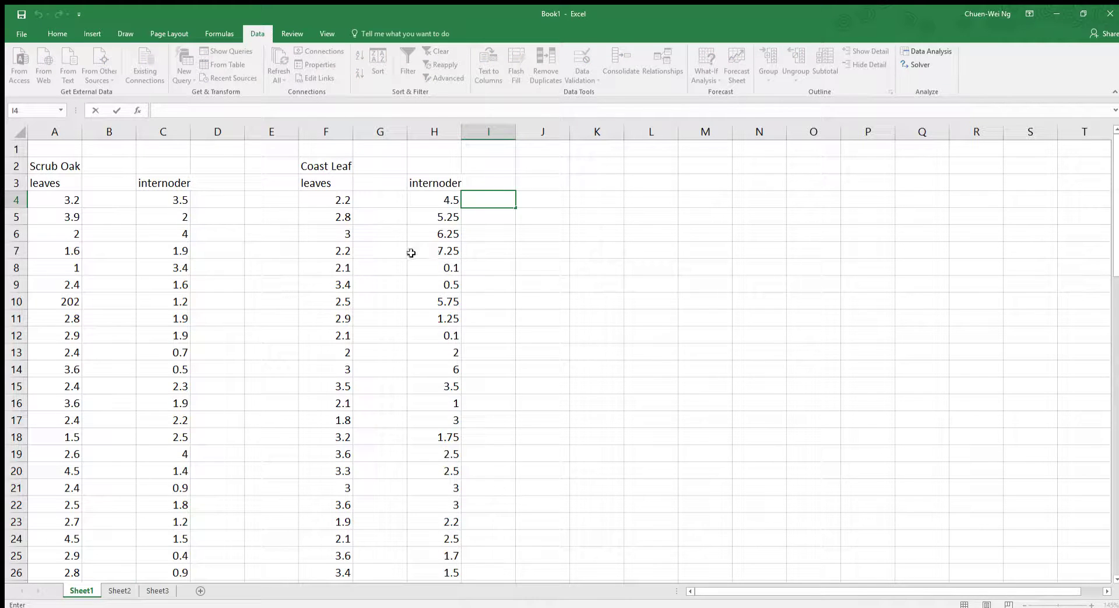
scroll(472, 257, "down", 9)
scroll(420, 332, "down", 5)
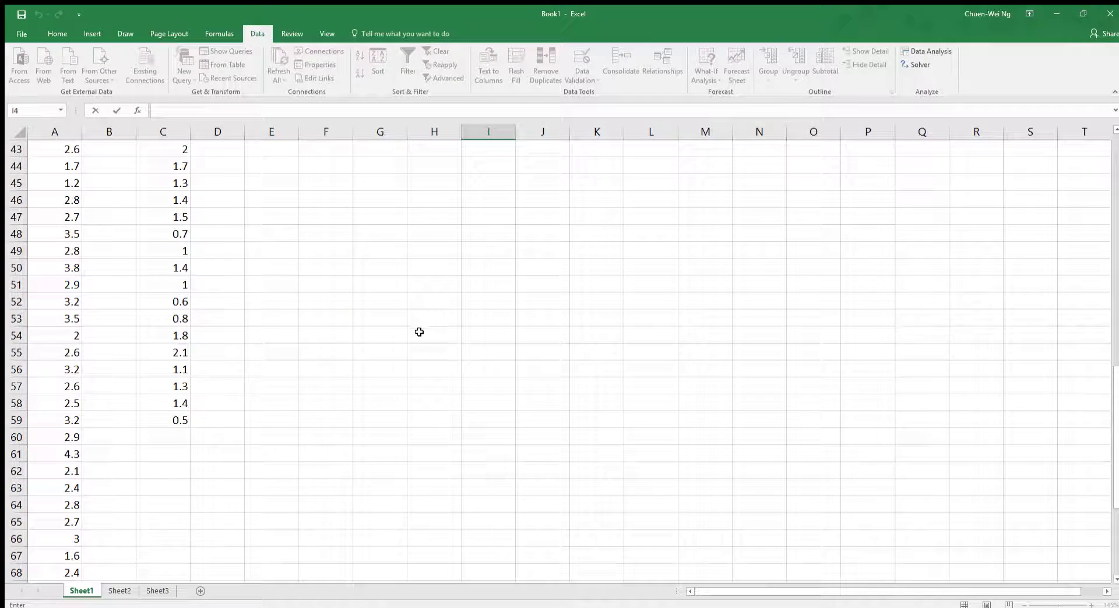
scroll(420, 331, "up", 14)
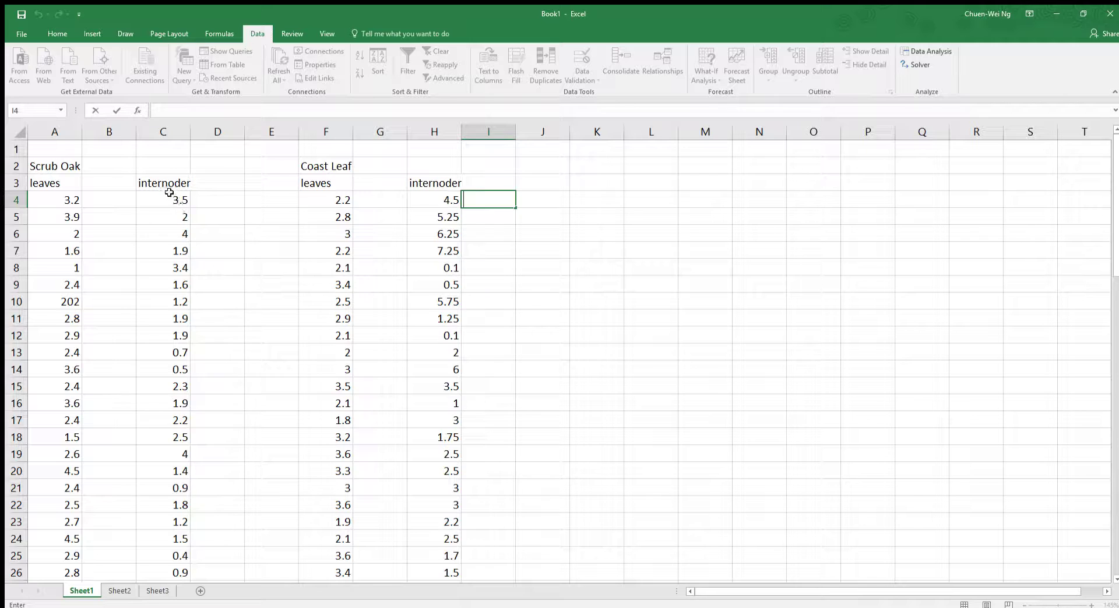
Compare the Scrub Oak internode values in column C with the Coast Leaf internode values in column H
mouse_move(175, 200)
left_mouse_down()
mouse_move(171, 244)
mouse_move(163, 204)
left_mouse_up()
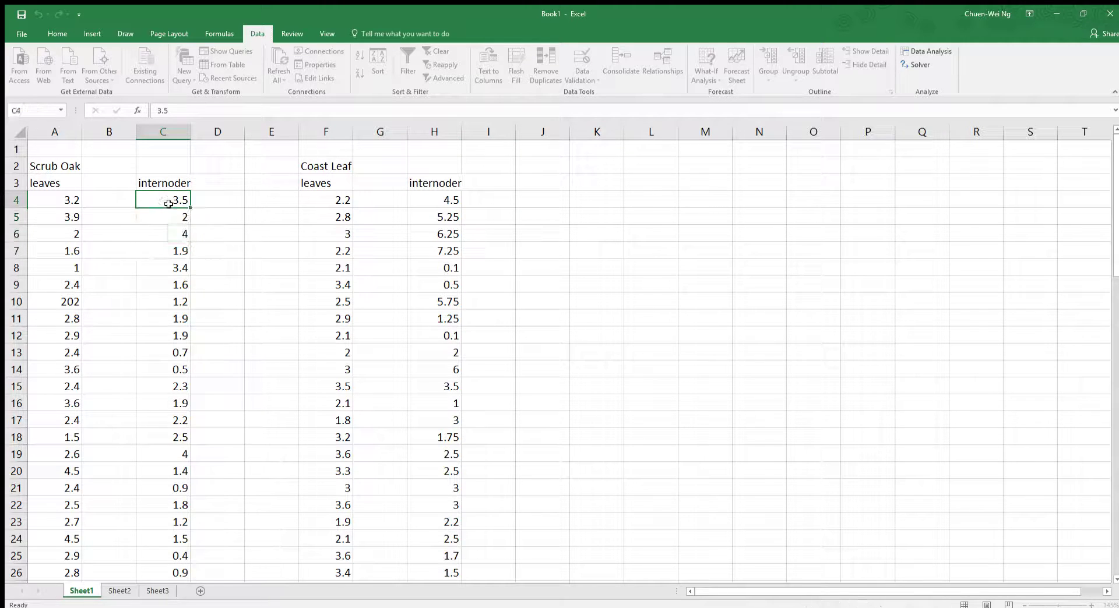
left_click(449, 212)
left_click_drag(450, 212, 447, 561)
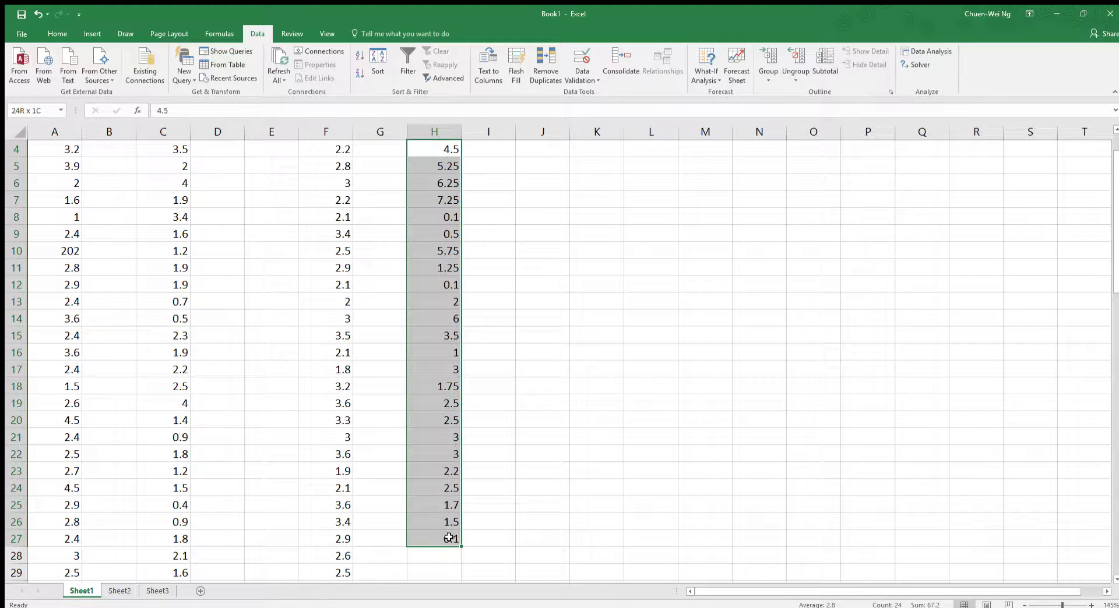
scroll(537, 494, "up", 1)
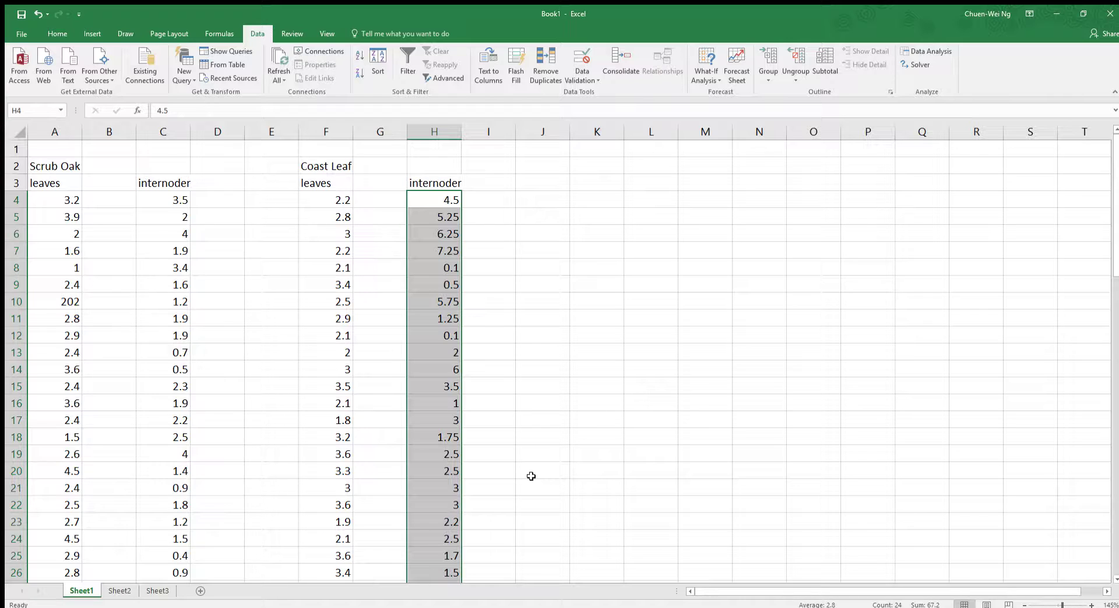
left_click(223, 202)
left_click(167, 180)
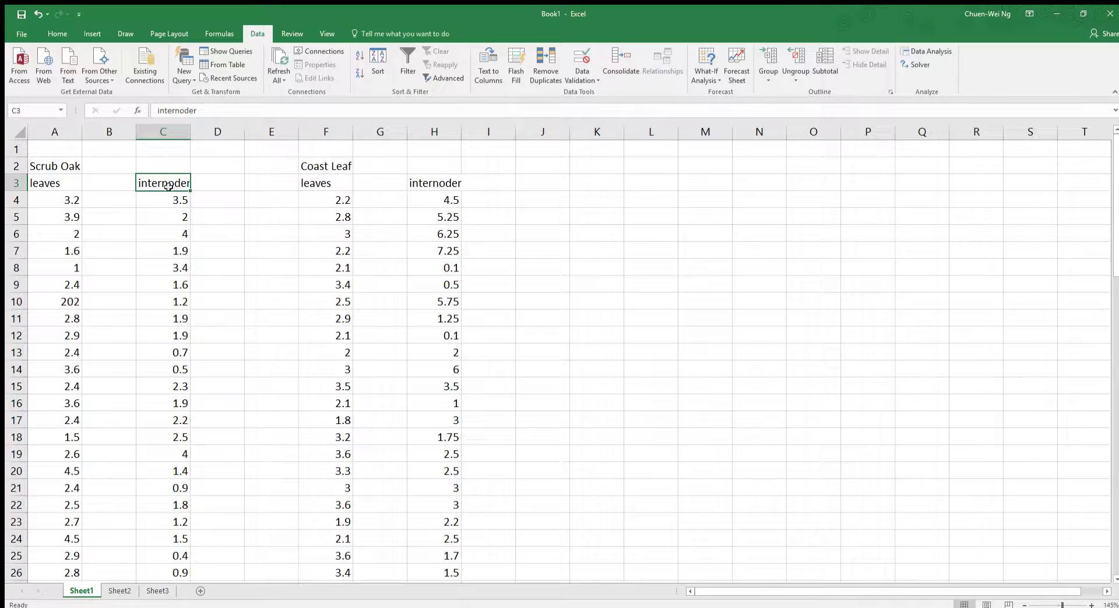
left_click_drag(166, 200, 169, 242)
left_click(234, 232)
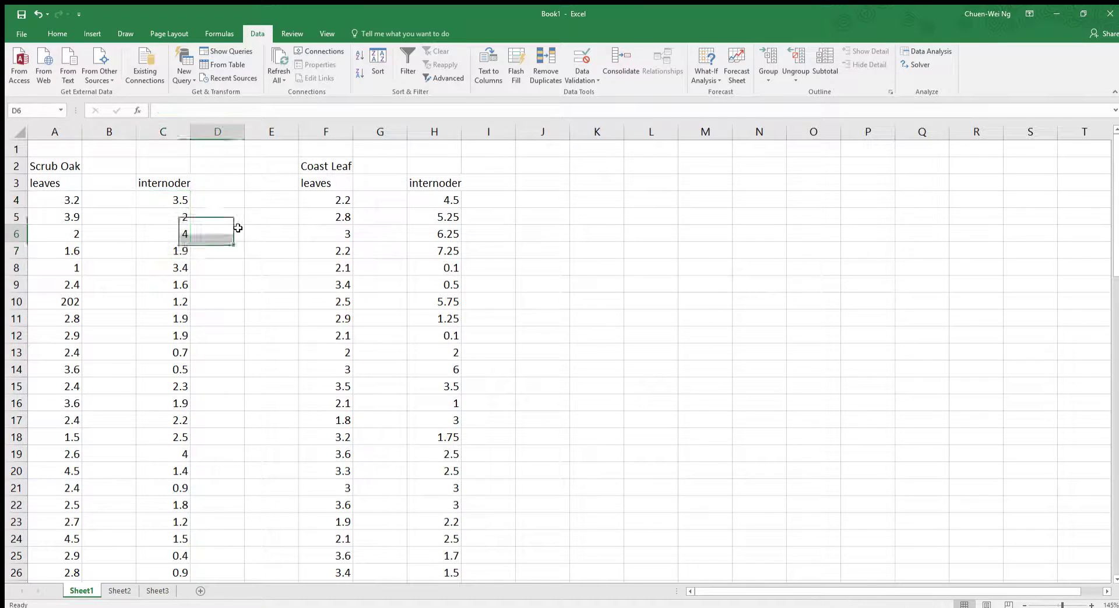
left_click_drag(52, 166, 111, 167)
left_click(176, 200)
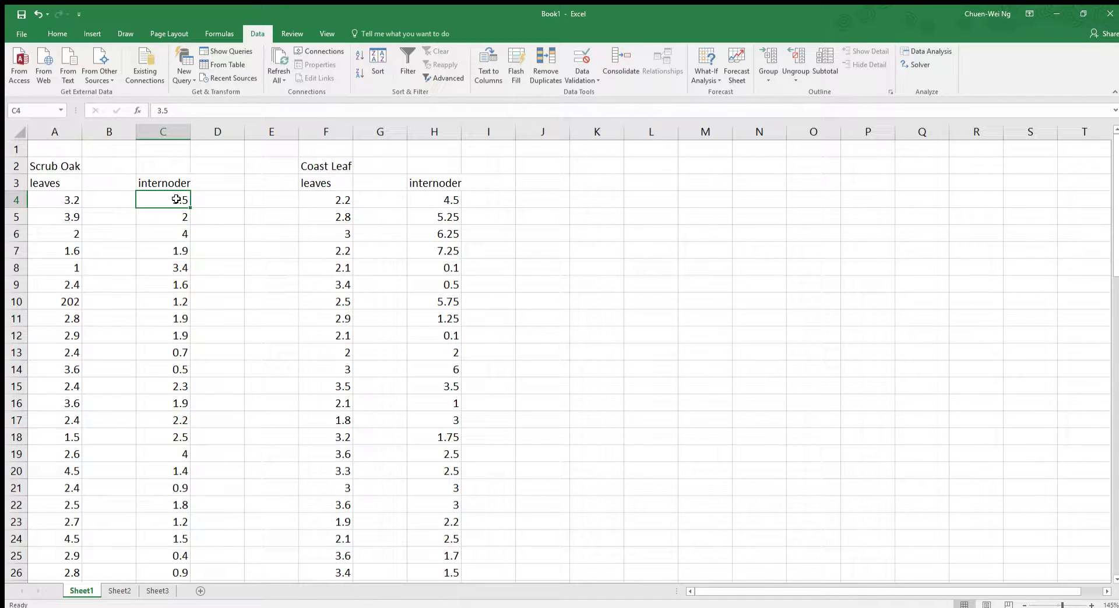
left_click(434, 200)
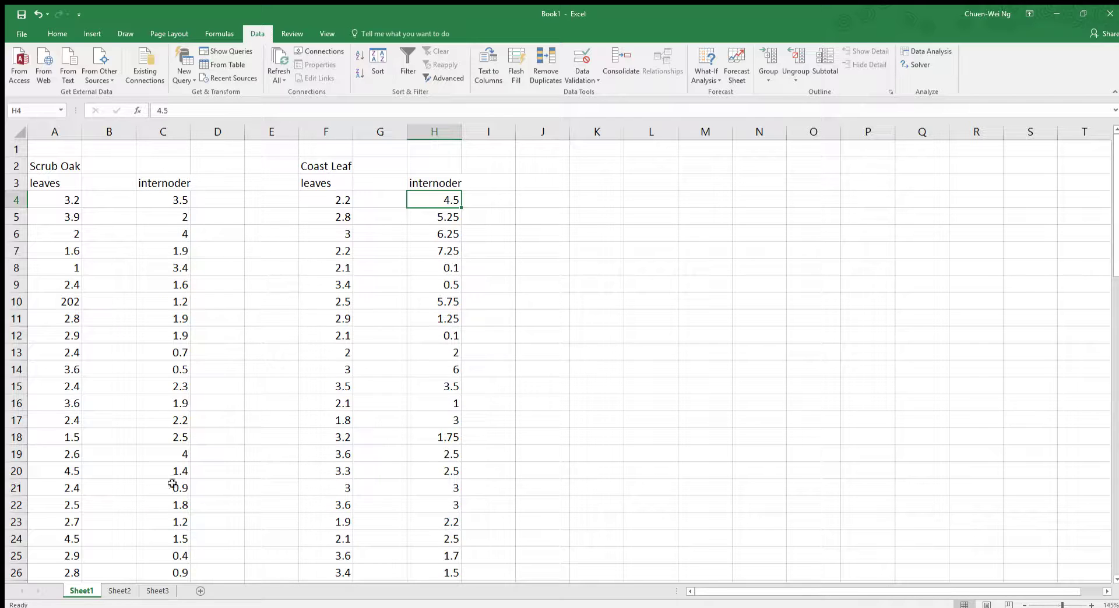
Rename the empty worksheet Sheet2 as "histogram"
left_click(116, 590)
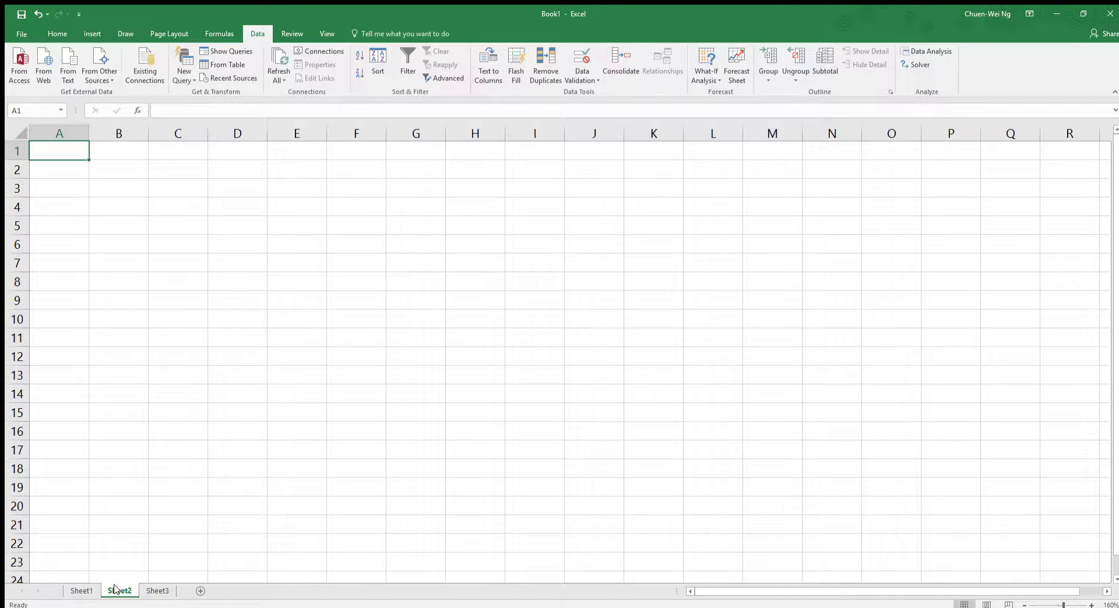
key("alt+h")
key("o")
key("r")
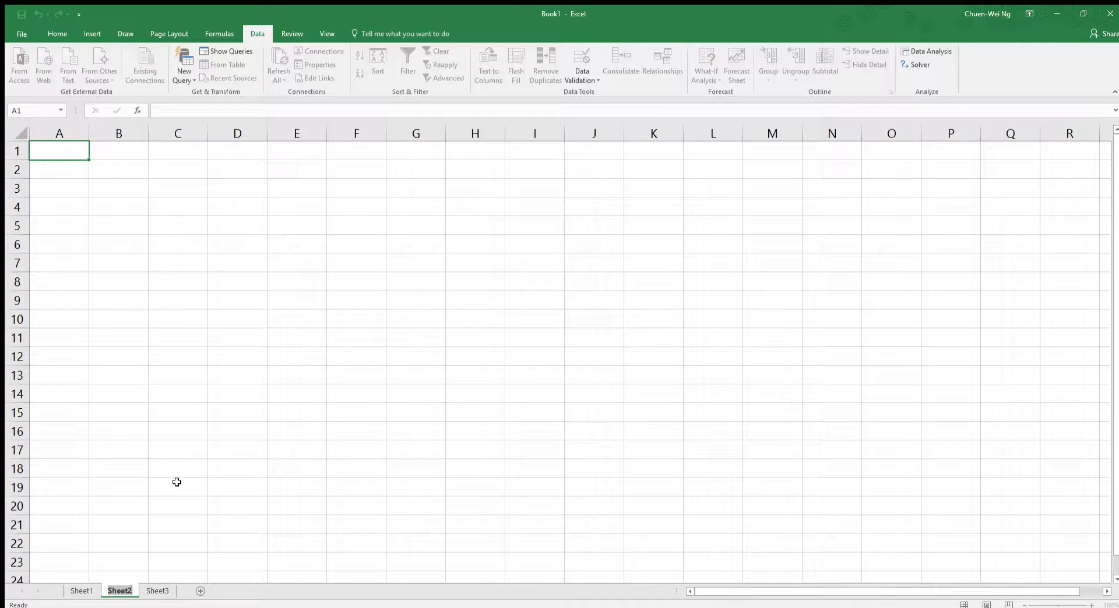
type("histogram")
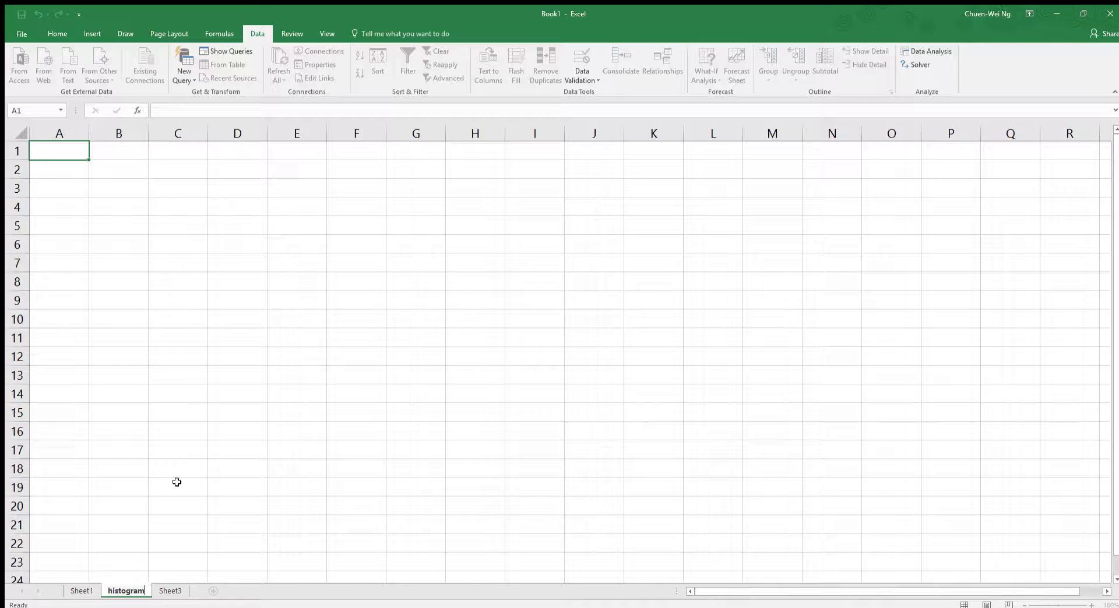
key("Return")
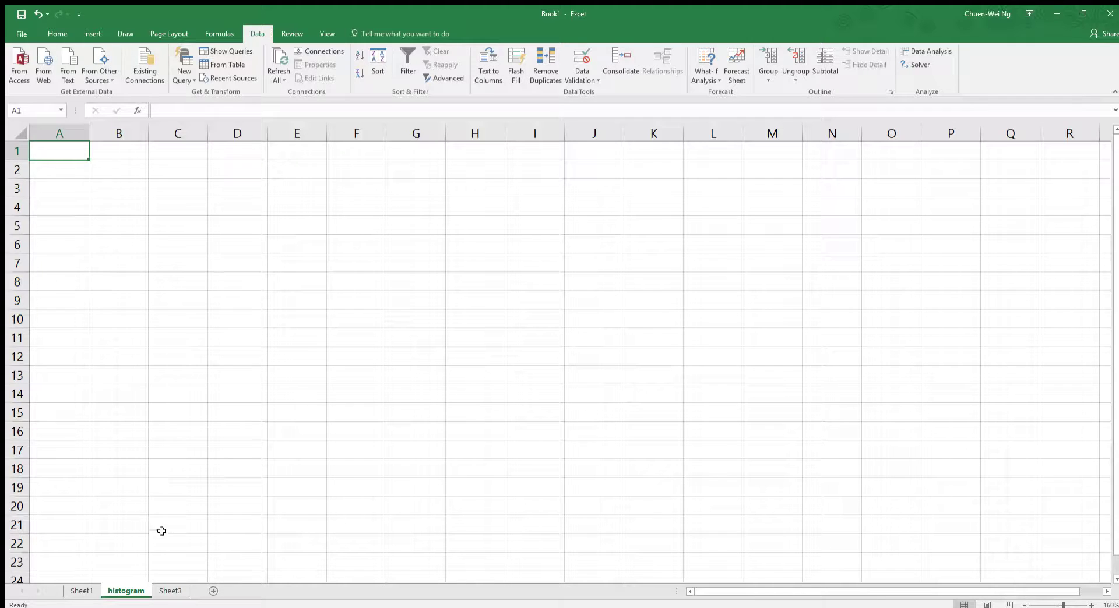
Copy the Scrub Oak internode values in C4:C59 of Sheet1 to the histogram sheet, starting at cell A2
left_click(80, 591)
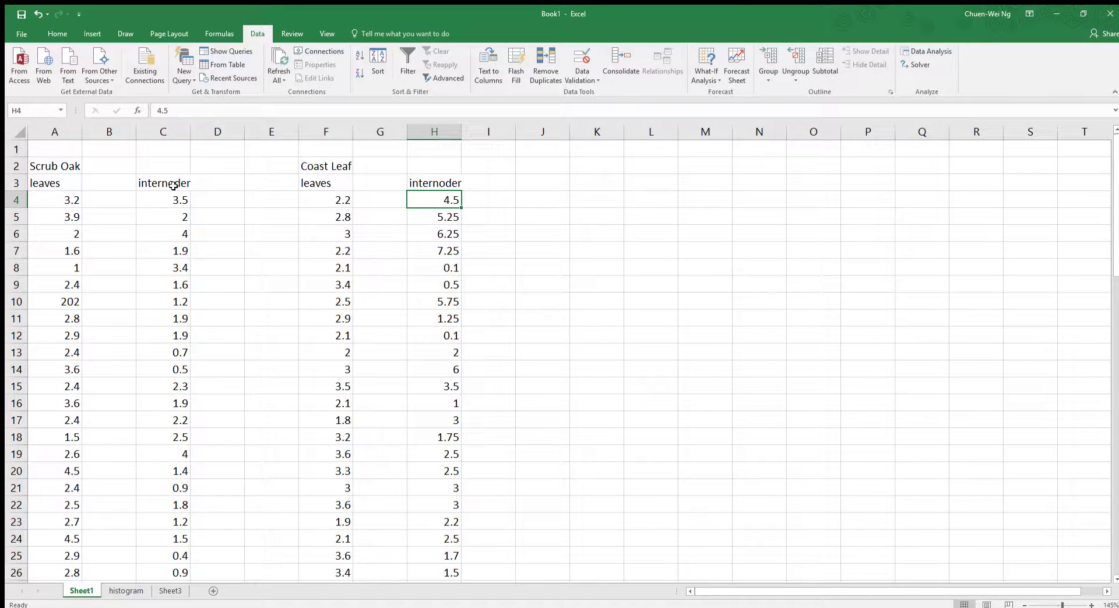
left_click_drag(173, 195, 177, 540)
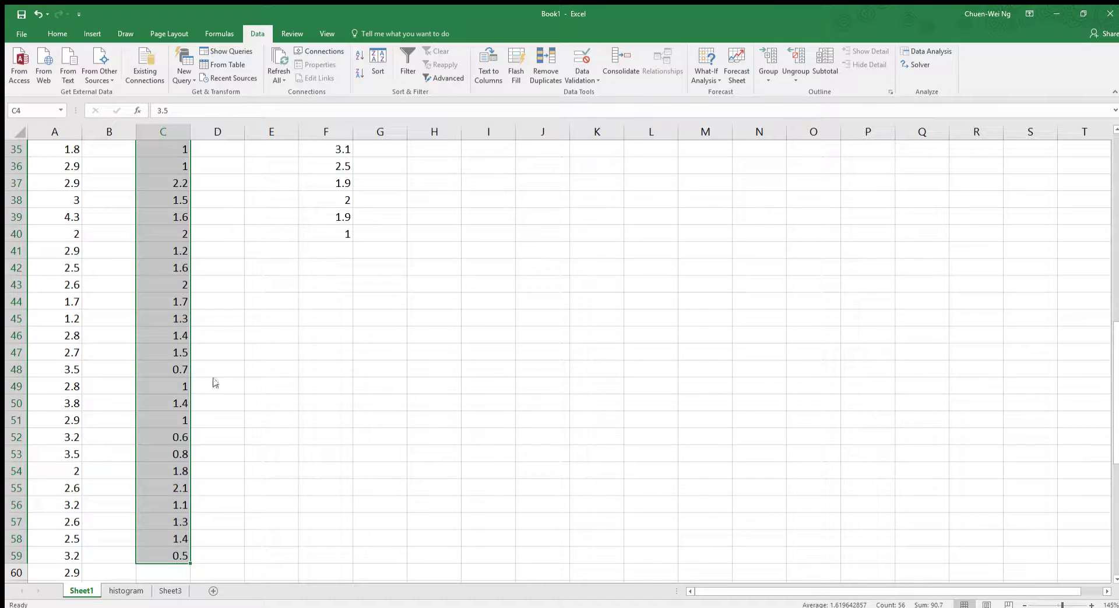
key("ctrl+c")
scroll(227, 373, "up", 11)
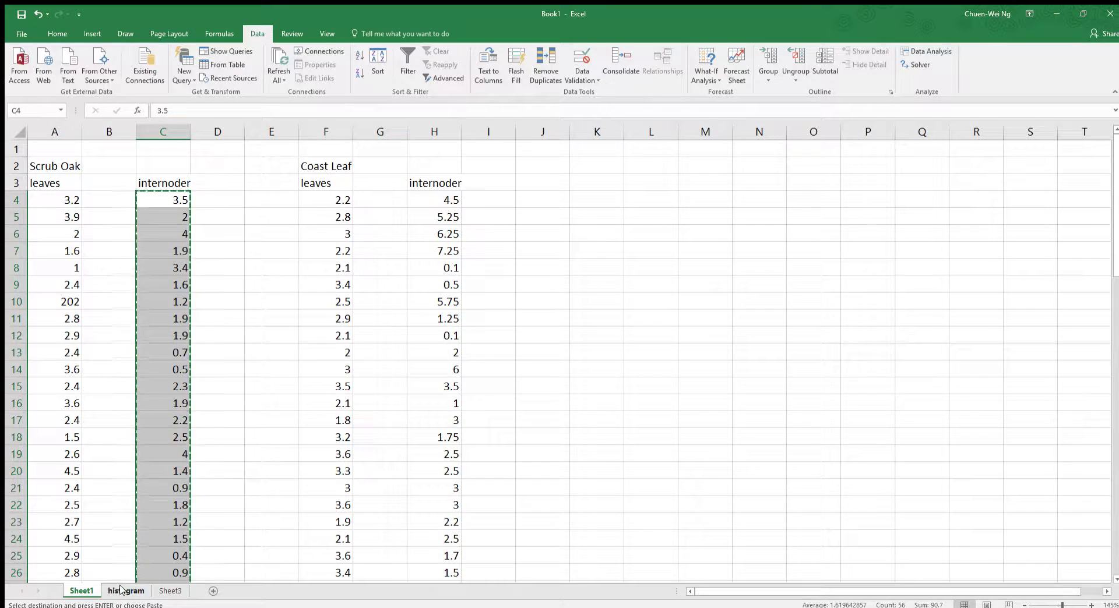
left_click(124, 591)
left_click(76, 172)
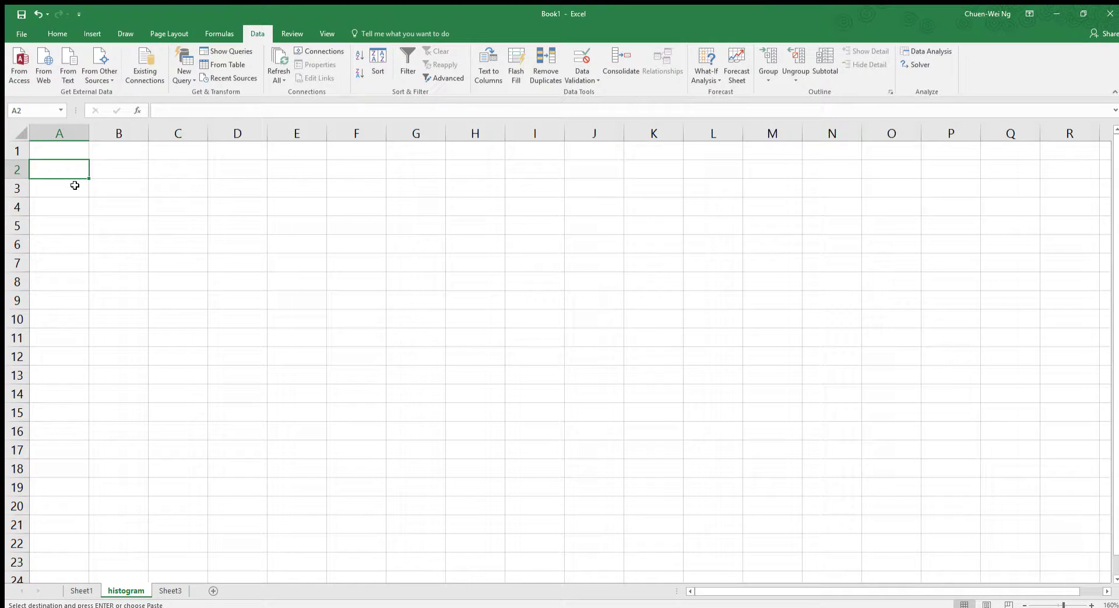
key("ctrl+v")
Enter the header "Scrub Oak Internodes" in cell A1 above the pasted values
left_click(73, 148)
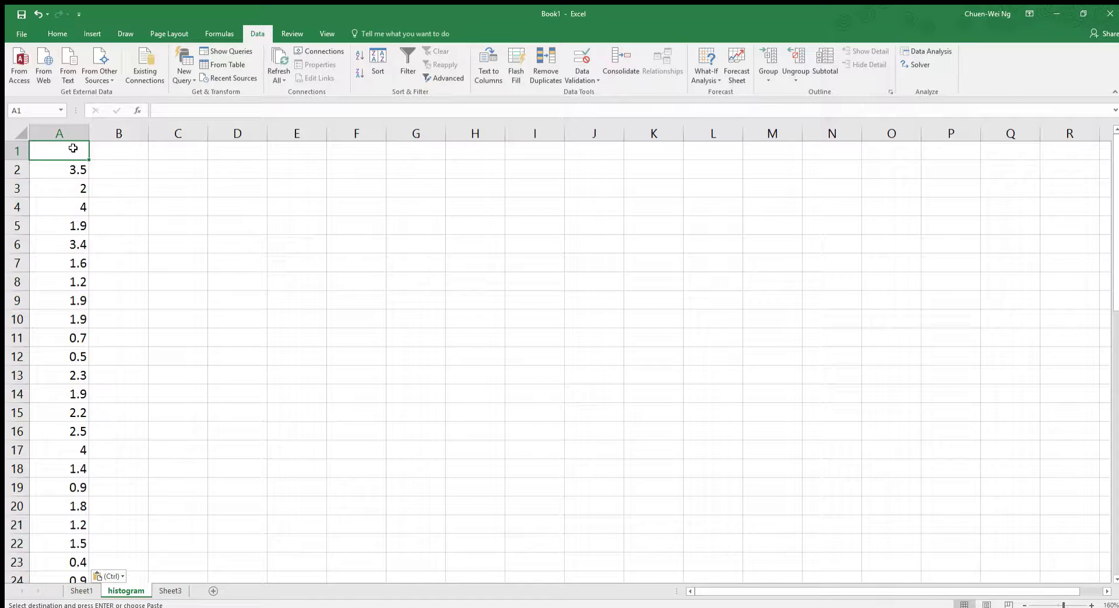
type("Scrub")
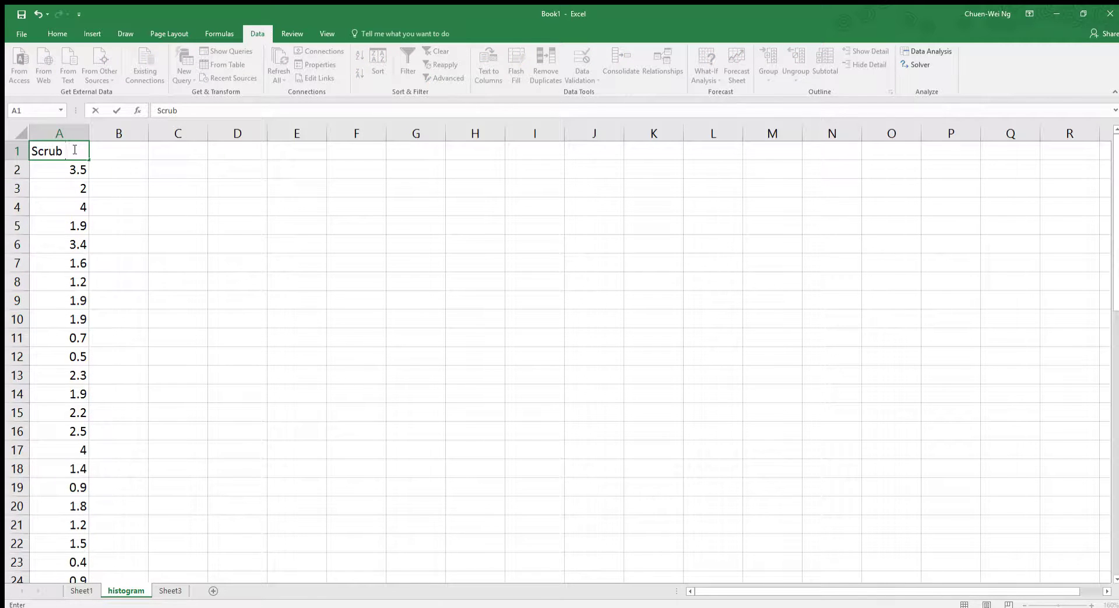
type(" Oak INtern")
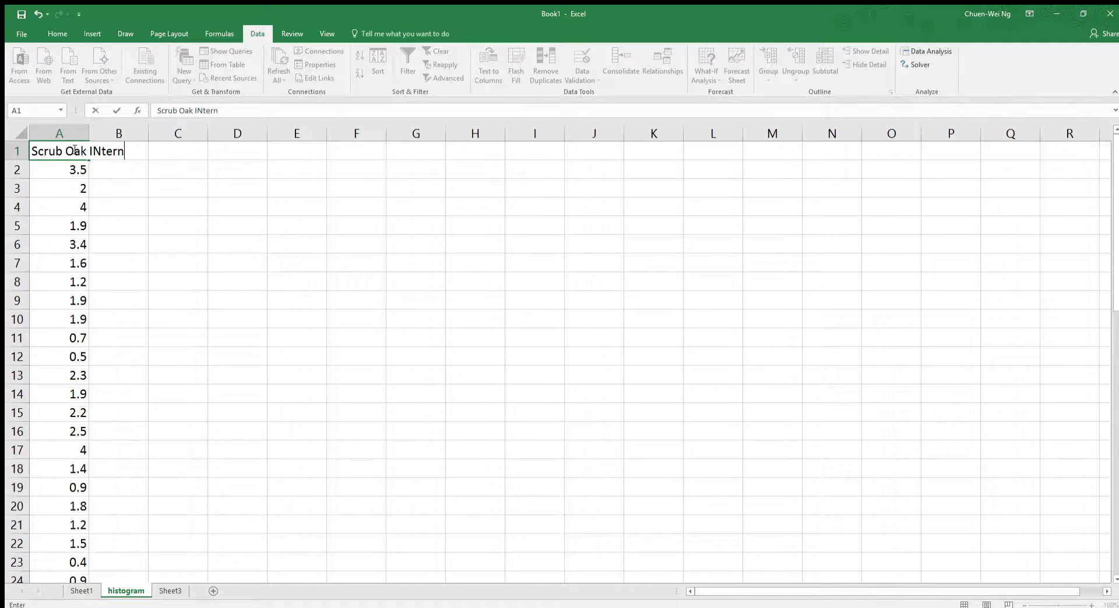
key("BackSpace")
key("BackSpace")
key("BackSpace")
key("BackSpace")
key("BackSpace")
type("nternode")
Rename the histogram worksheet as "Internode histogram"
left_click(133, 589)
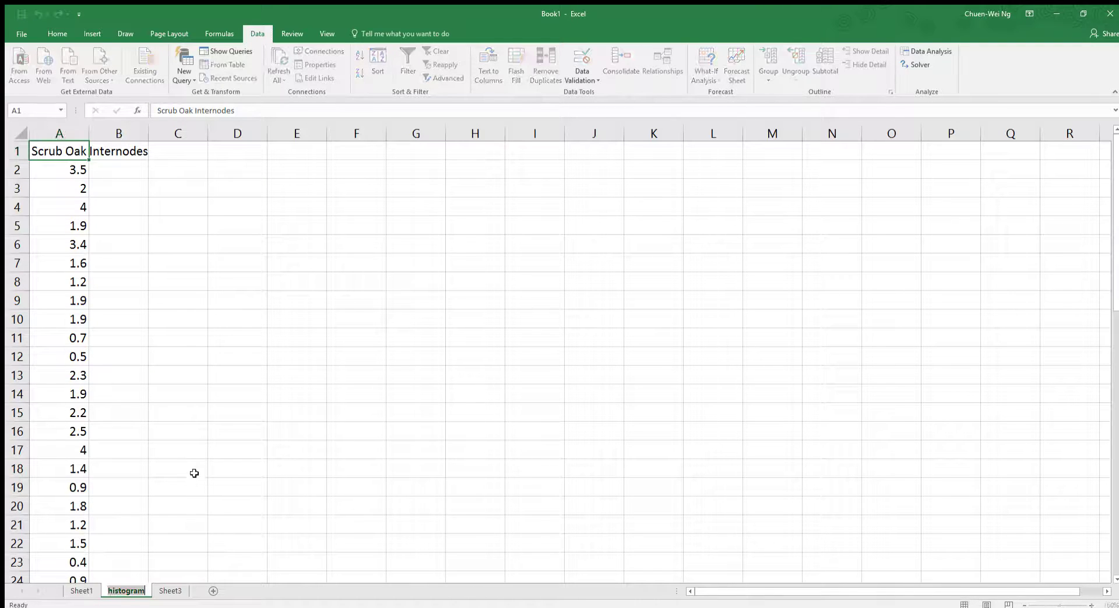
double_click(127, 590)
left_click(111, 591)
key("Delete")
type("H")
type("Intern")
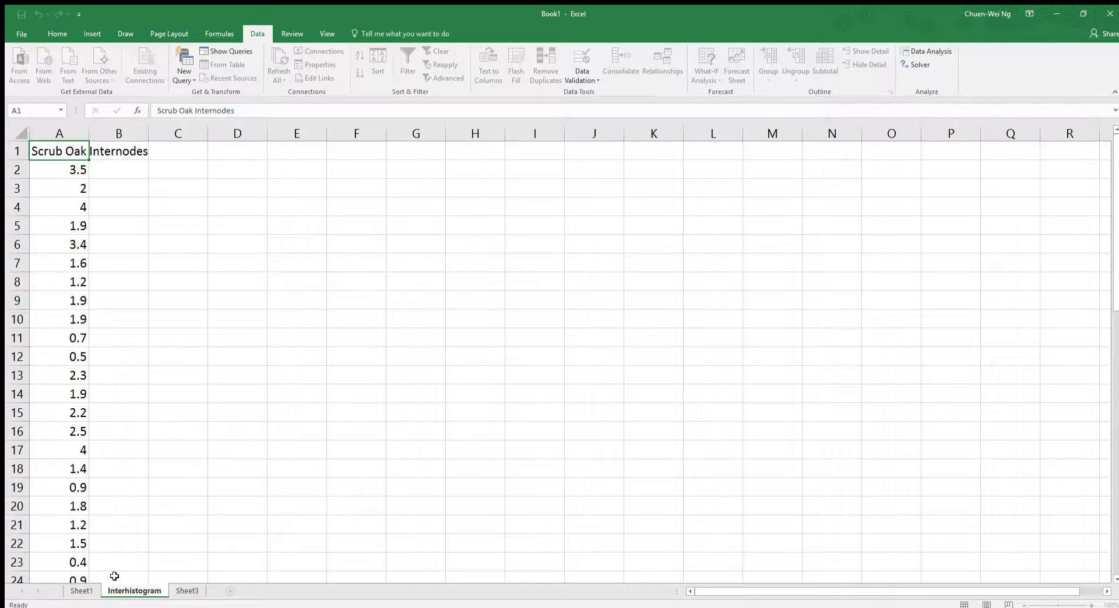
type("ode")
left_click(246, 486)
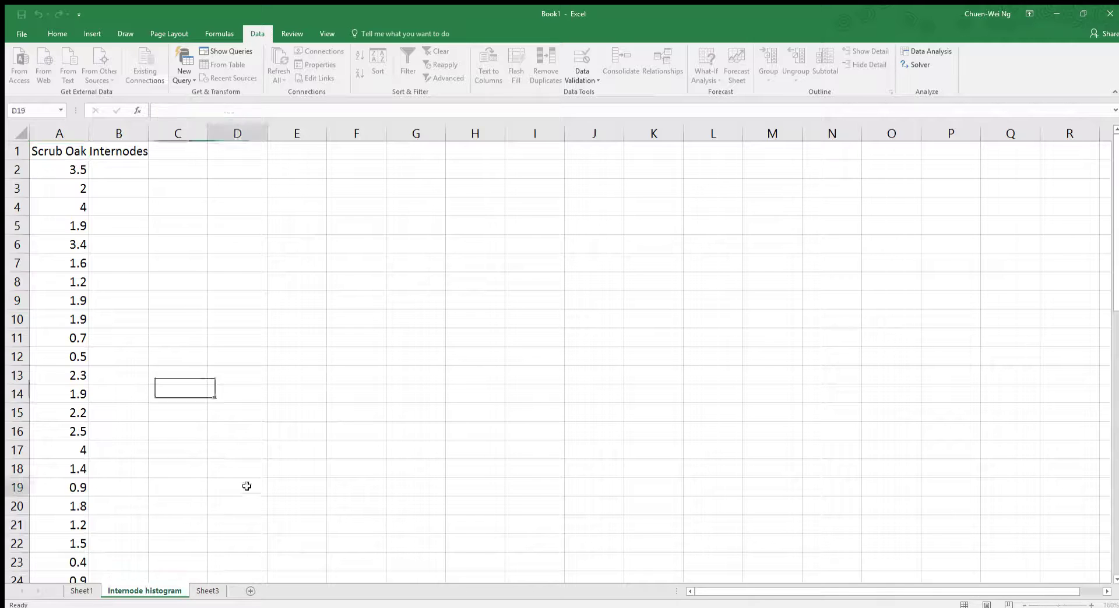
Copy the Coast Leaf internode values in H4:H27 of Sheet1 to the Internode histogram sheet, starting at cell C2
left_click(187, 153)
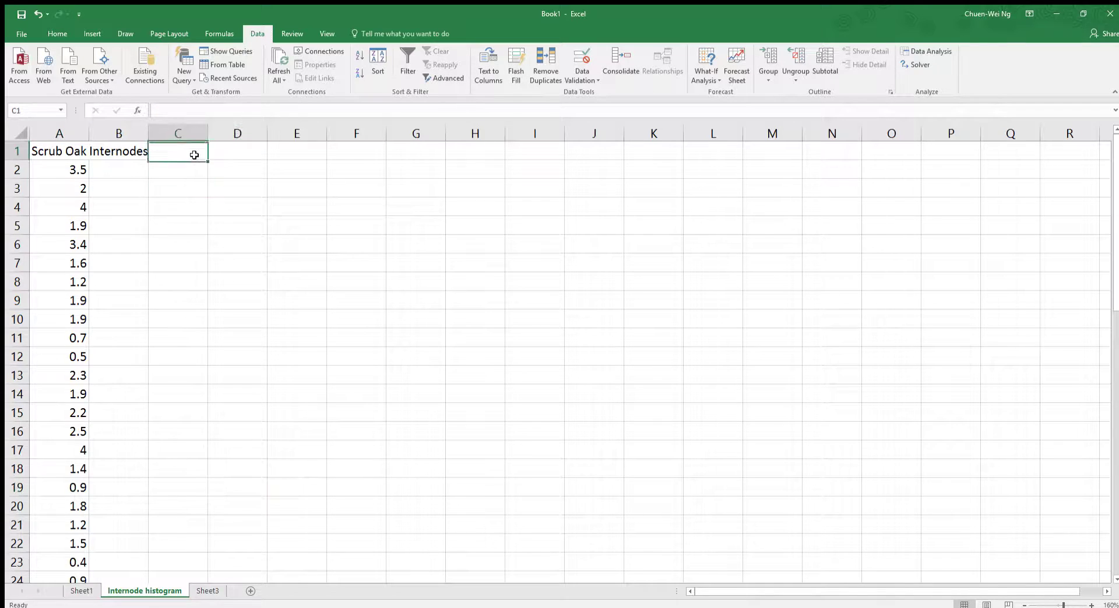
left_click(82, 590)
left_click_drag(449, 185, 442, 536)
left_click(537, 200)
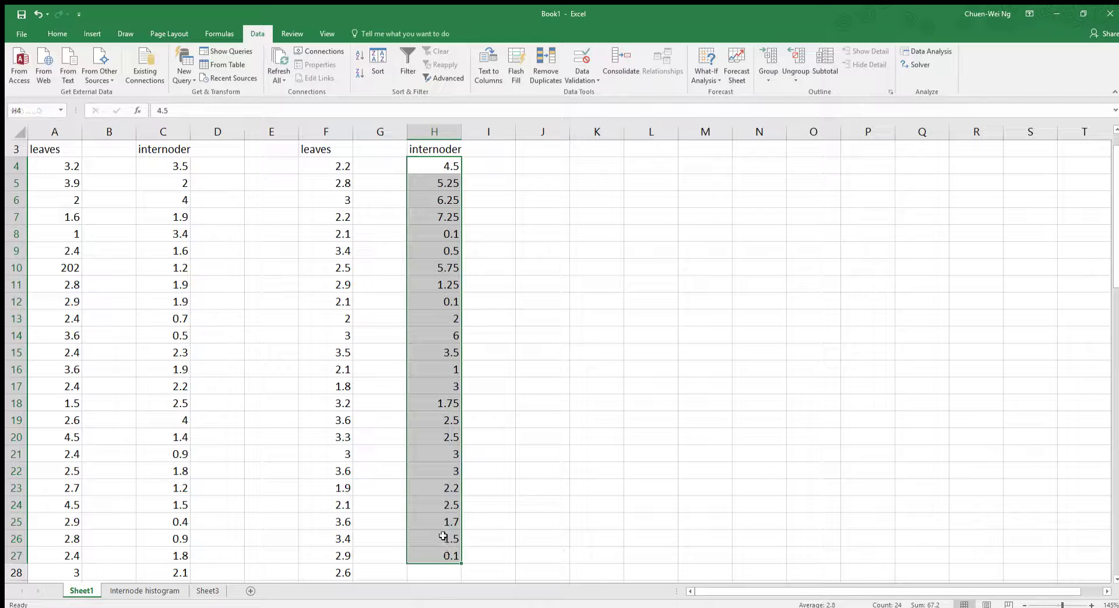
key("ctrl+c")
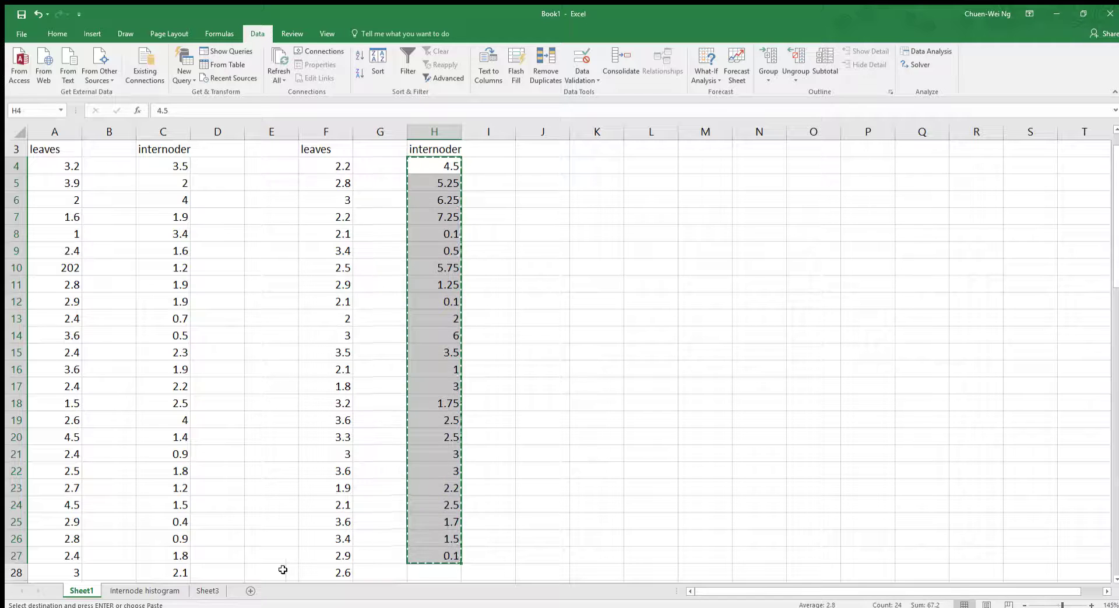
left_click(145, 591)
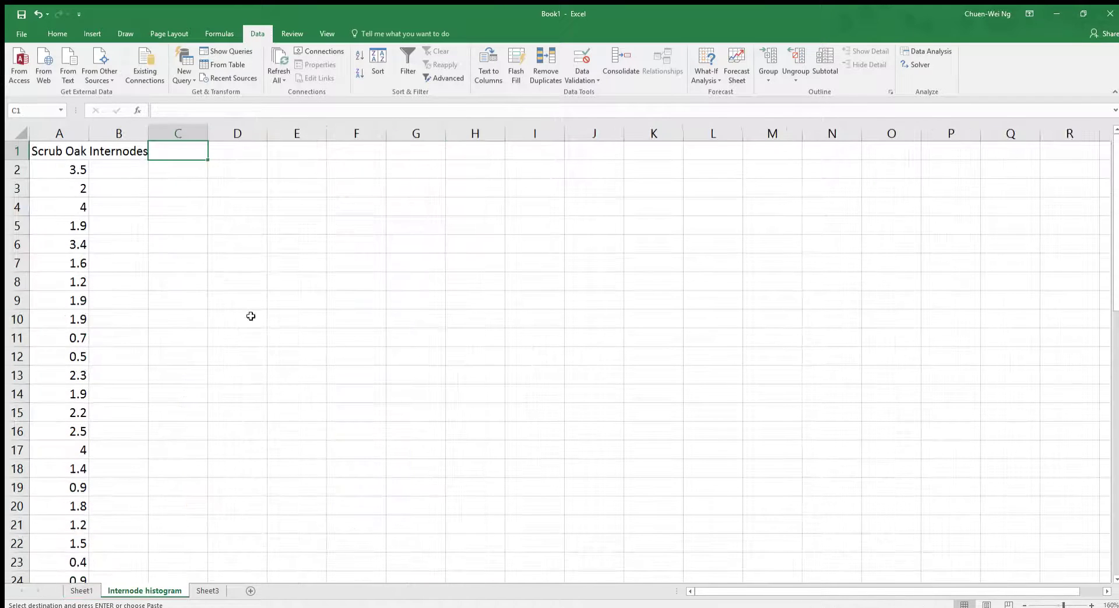
left_click(176, 173)
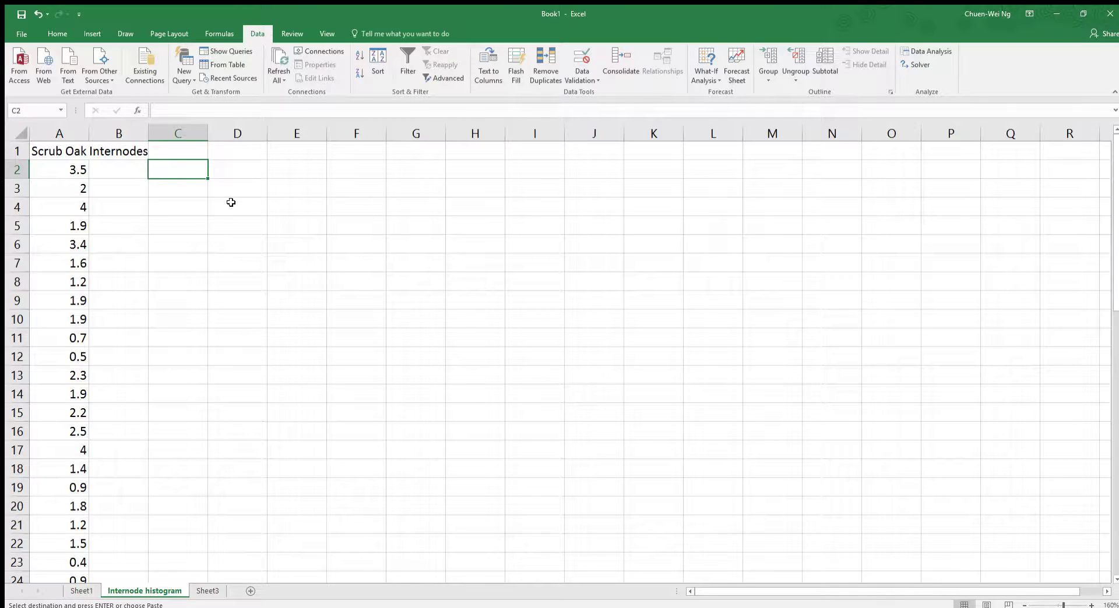
key("ctrl+v")
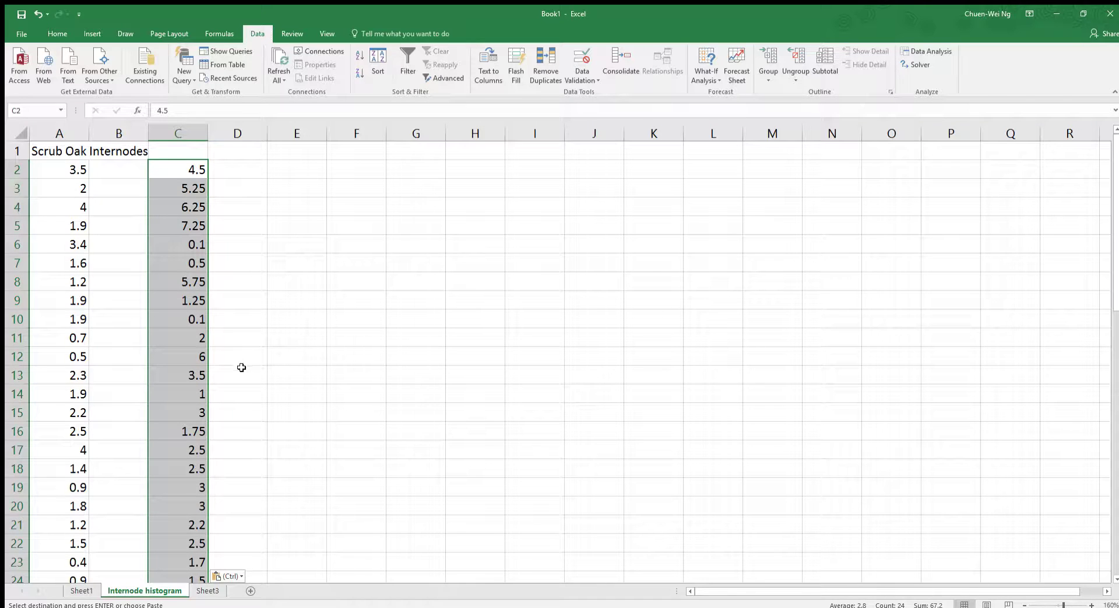
scroll(244, 360, "down", 2)
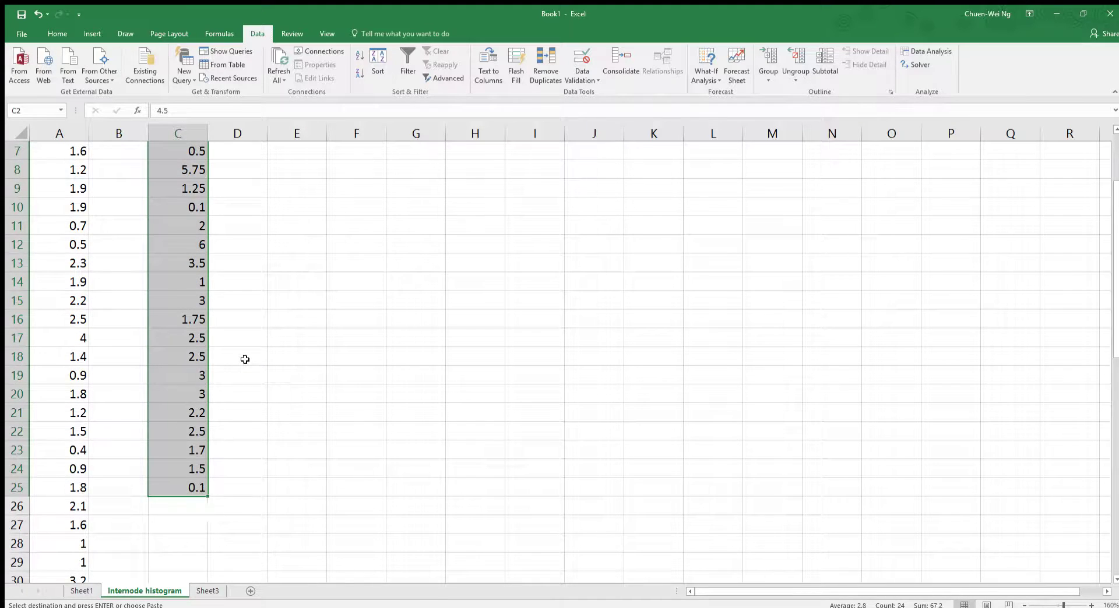
scroll(243, 357, "up", 2)
Enter the header "Coast Live Oak" in cell C1 and widen column B to separate the two data columns
left_click(175, 154)
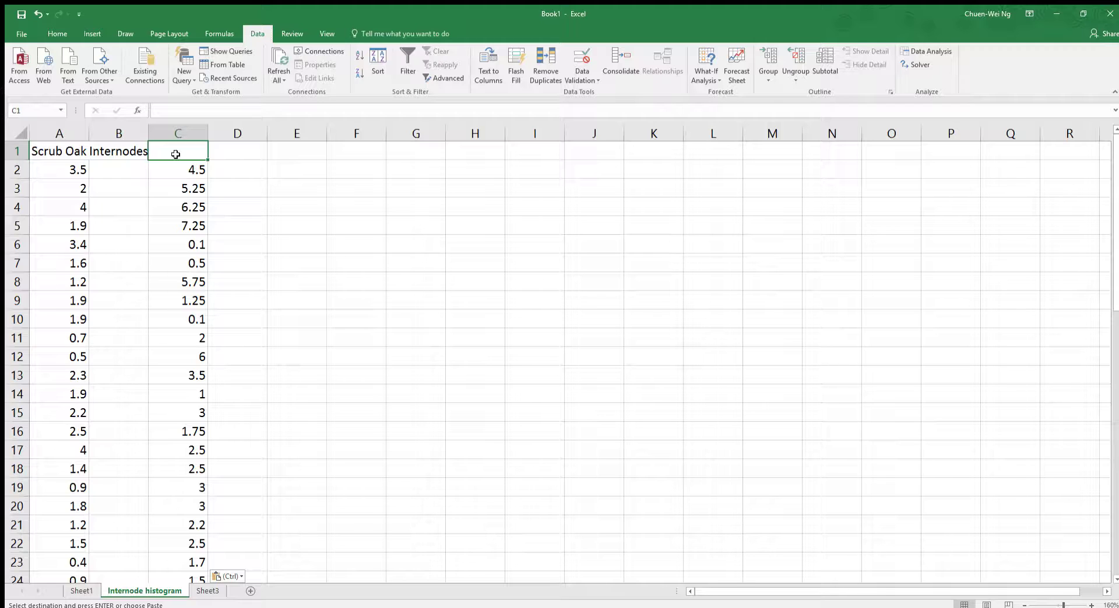
type("Coast")
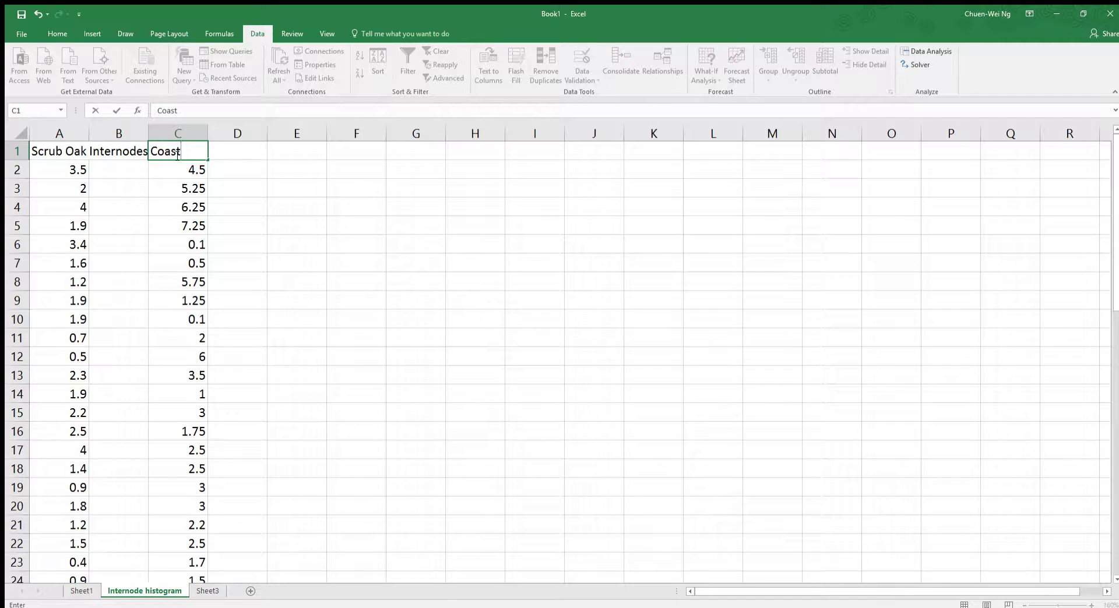
type(" Live Oak")
left_click(237, 197)
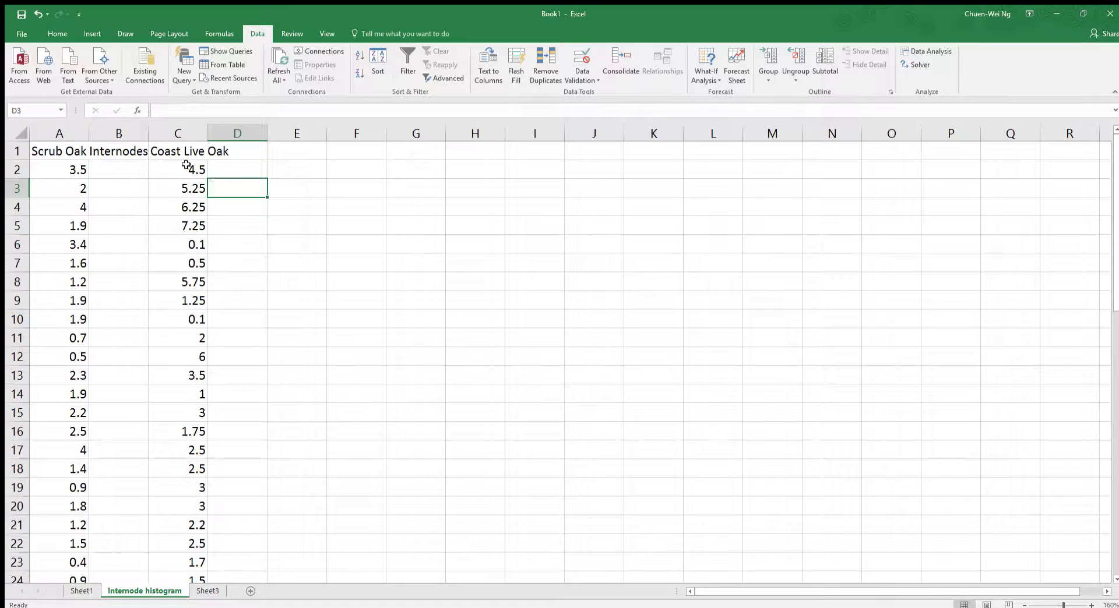
left_click_drag(148, 131, 187, 131)
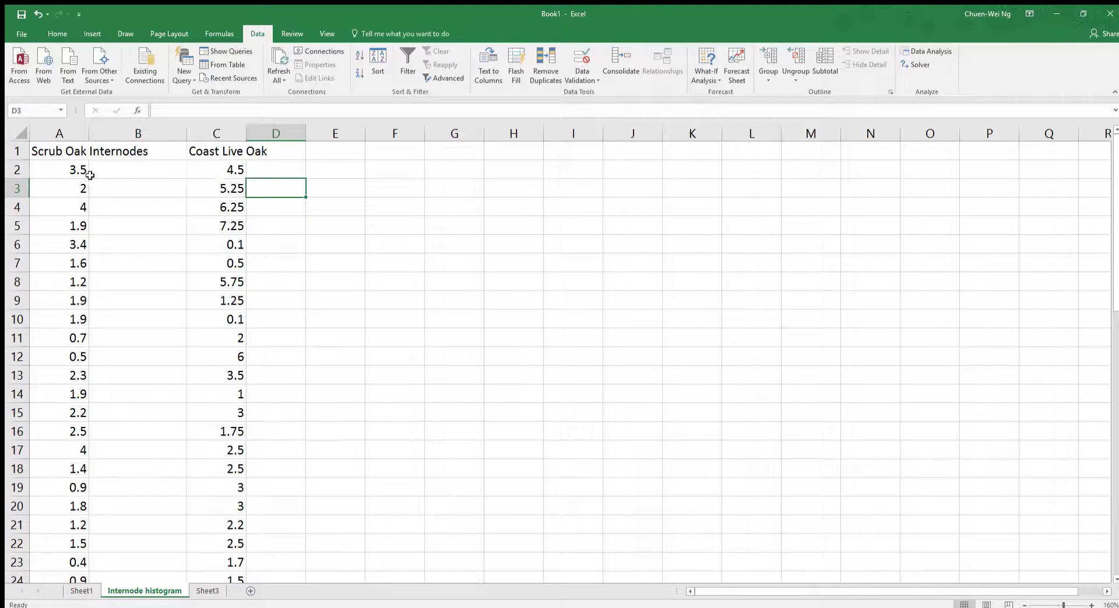
Sort the Scrub Oak internode values in A2:A57 from smallest to largest
left_click_drag(68, 170, 78, 544)
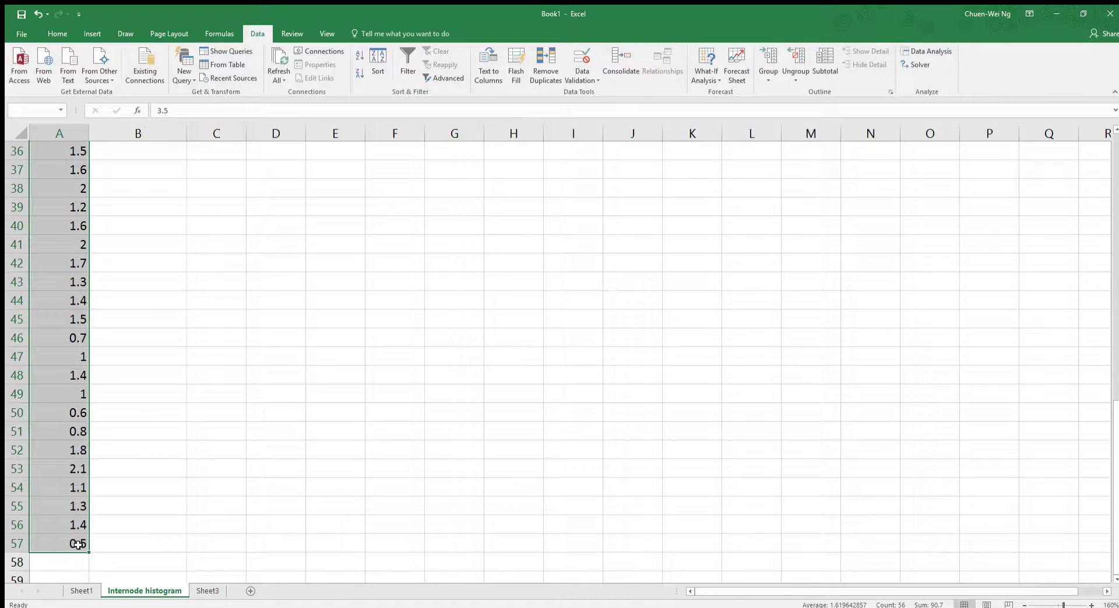
scroll(155, 528, "up", 12)
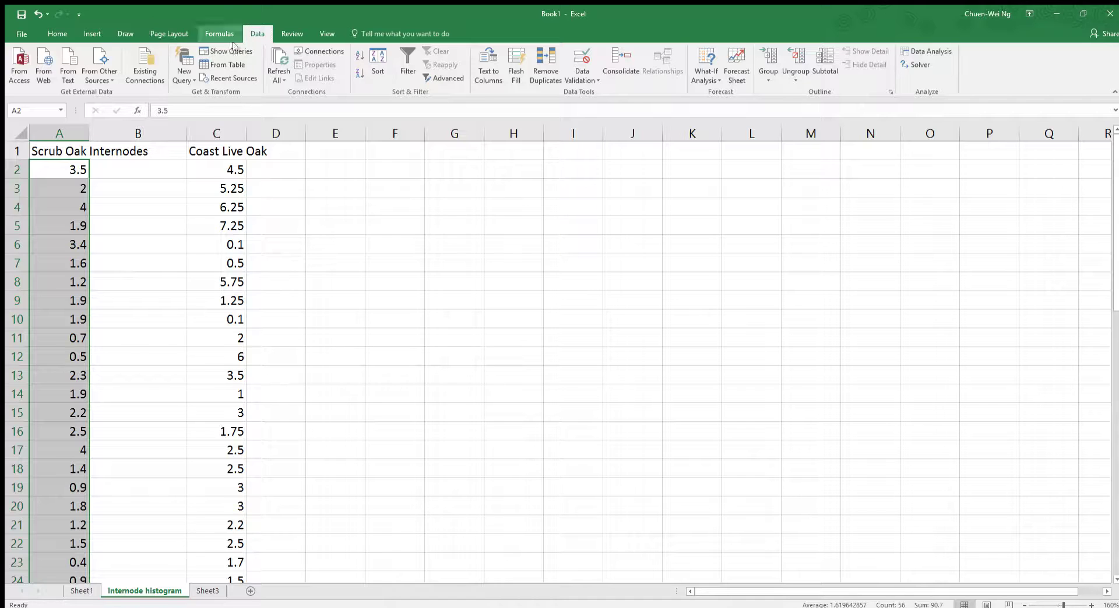
left_click(359, 56)
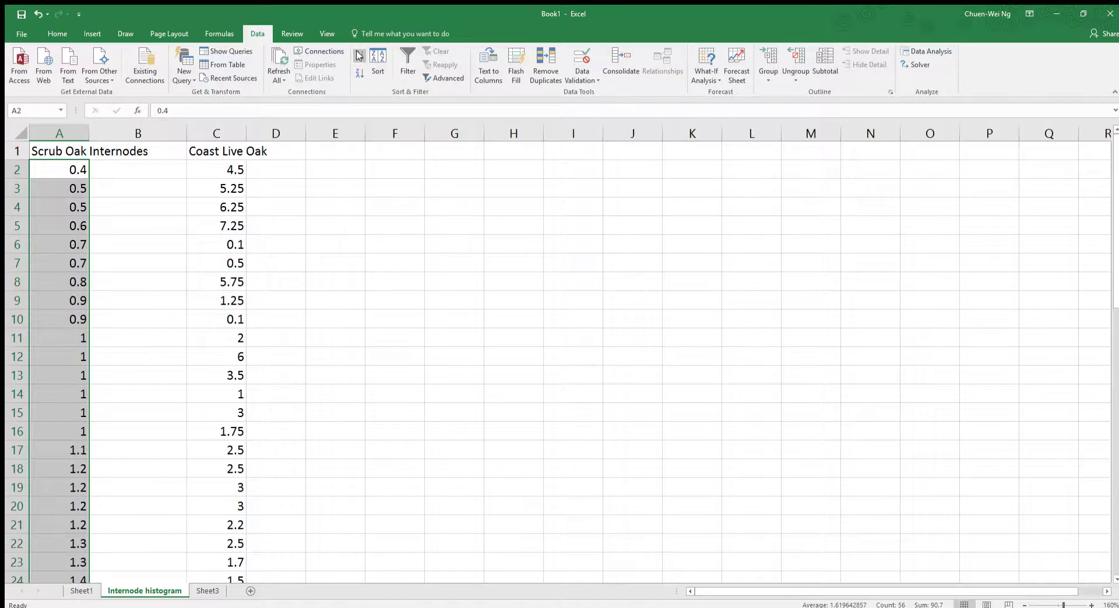
Examine the sorted Scrub Oak values in column A from the smallest to the largest
left_click(100, 168)
left_click(61, 170)
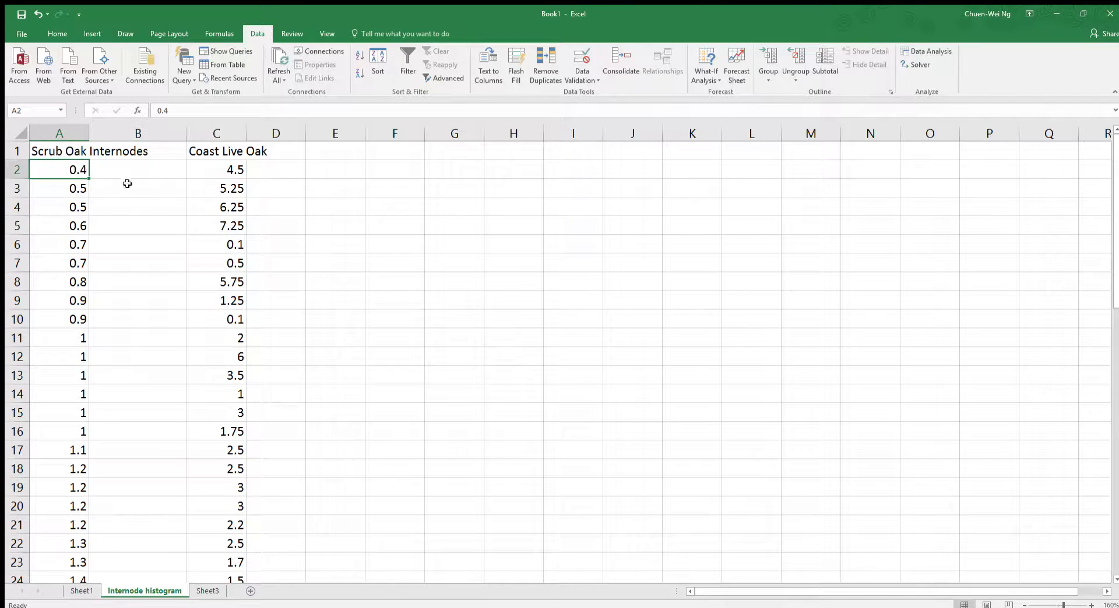
scroll(76, 237, "down", 18)
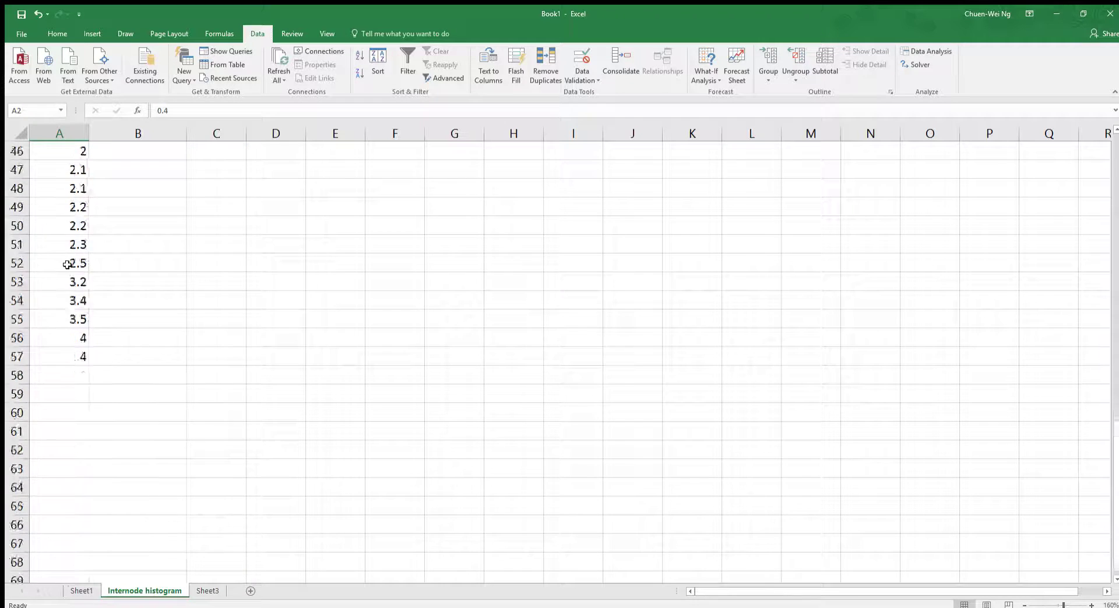
scroll(86, 274, "up", 2)
scroll(195, 299, "up", 9)
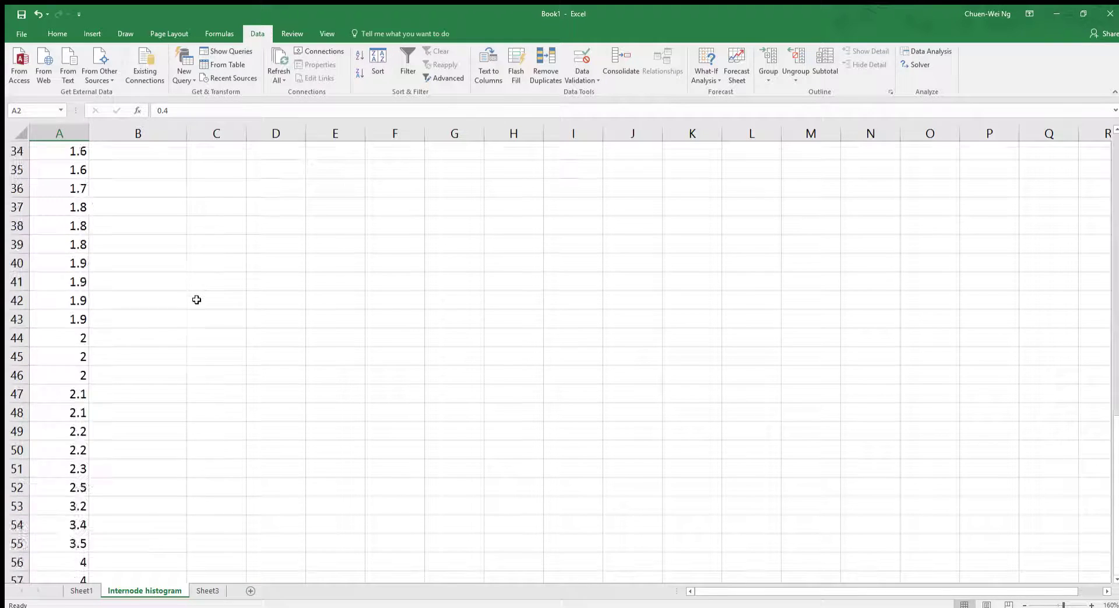
scroll(132, 335, "down", 7)
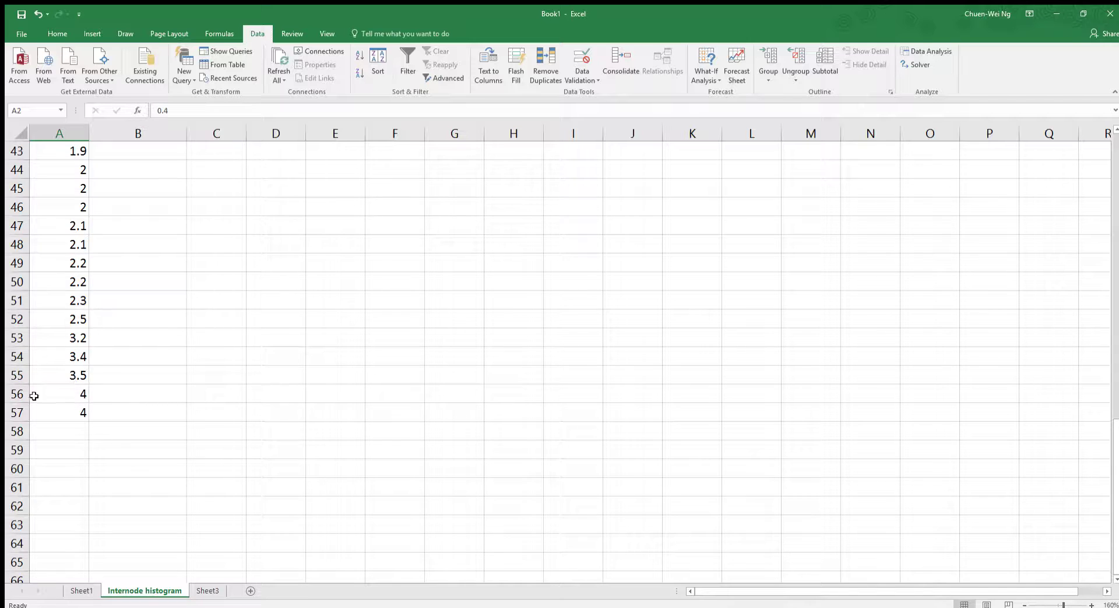
scroll(99, 362, "up", 7)
scroll(88, 348, "up", 7)
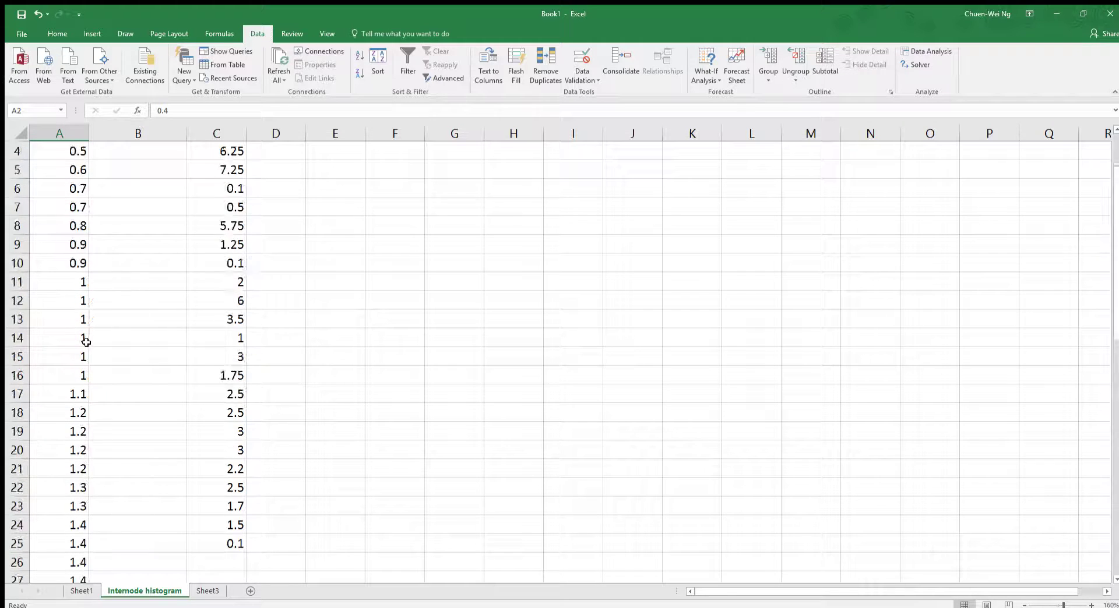
Sort the Coast Live Oak internode values in C2:C25 from smallest to largest
left_click_drag(231, 170, 239, 545)
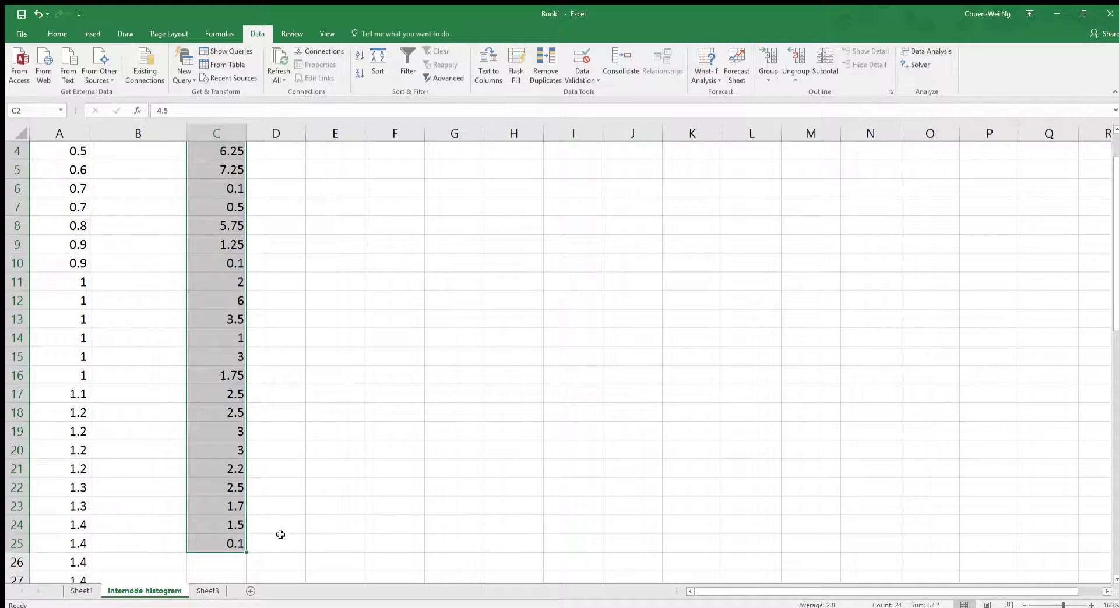
scroll(315, 507, "up", 1)
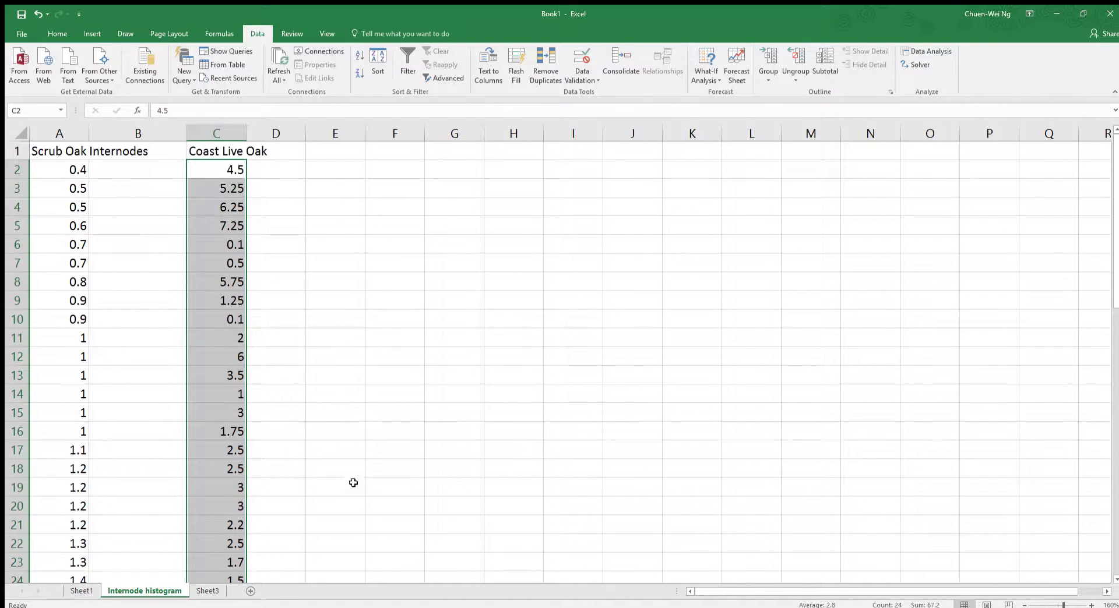
left_click(359, 56)
left_click(307, 239)
Examine the sorted Coast Live Oak values in column C, checking the smallest, the largest and how they are spread
scroll(244, 198, "down", 7)
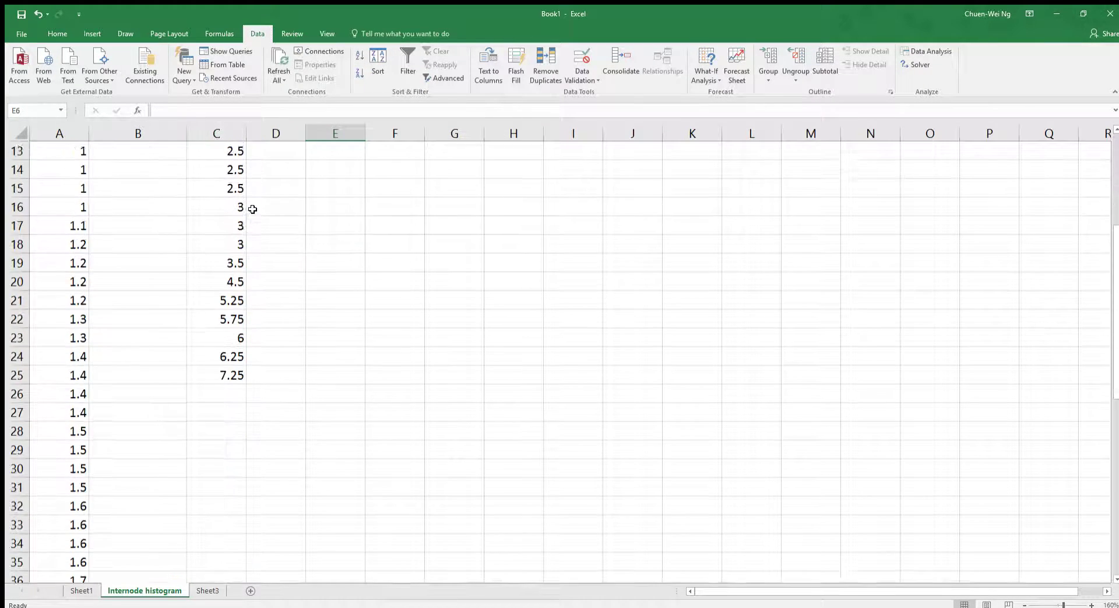
scroll(367, 274, "up", 7)
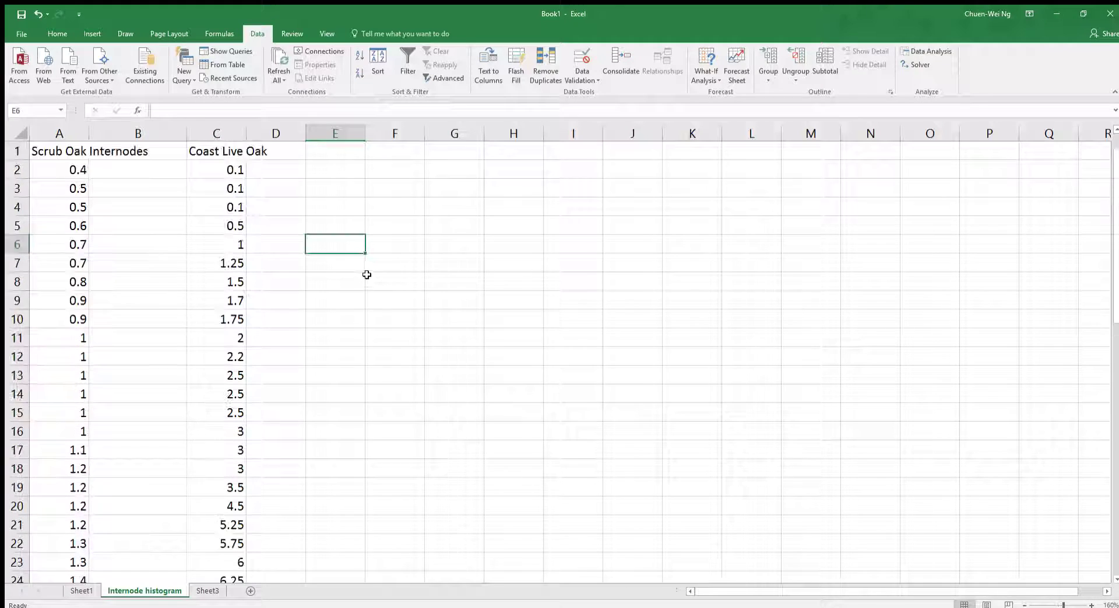
left_click(236, 169)
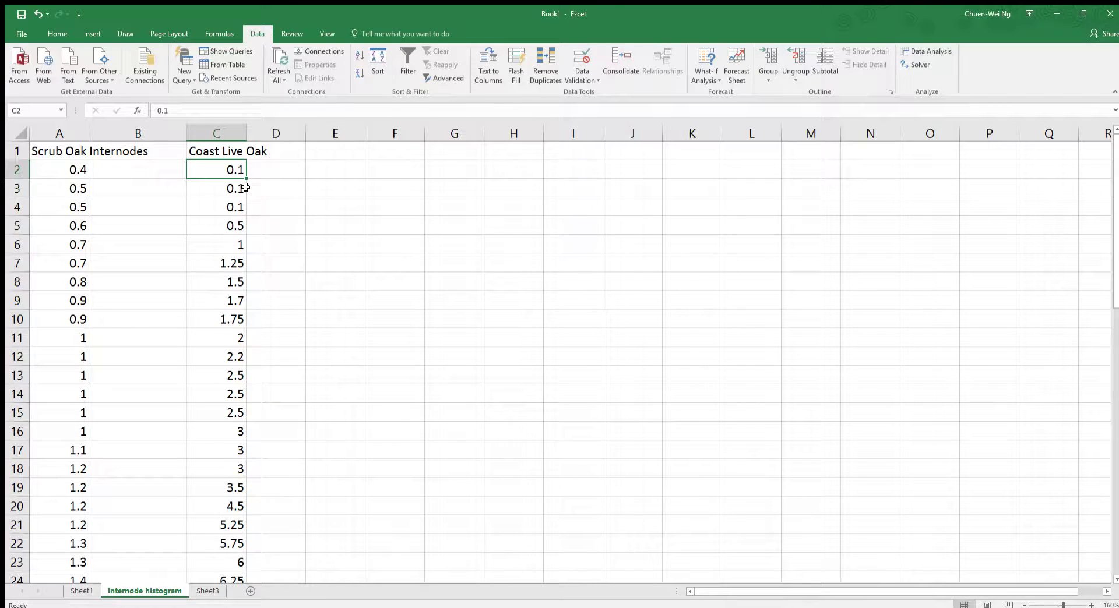
scroll(245, 186, "down", 8)
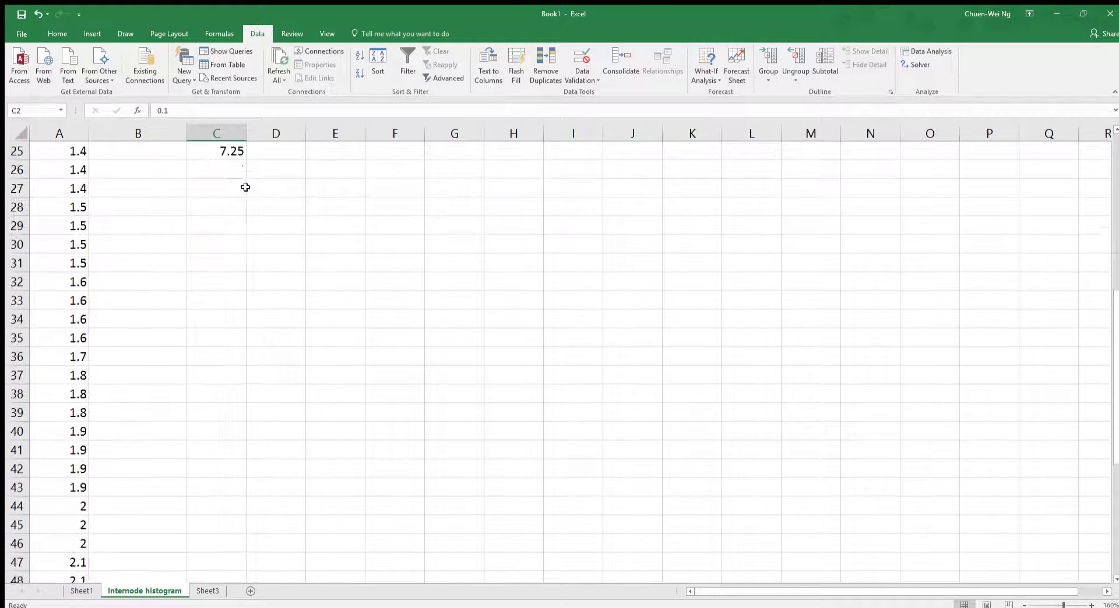
scroll(301, 244, "up", 5)
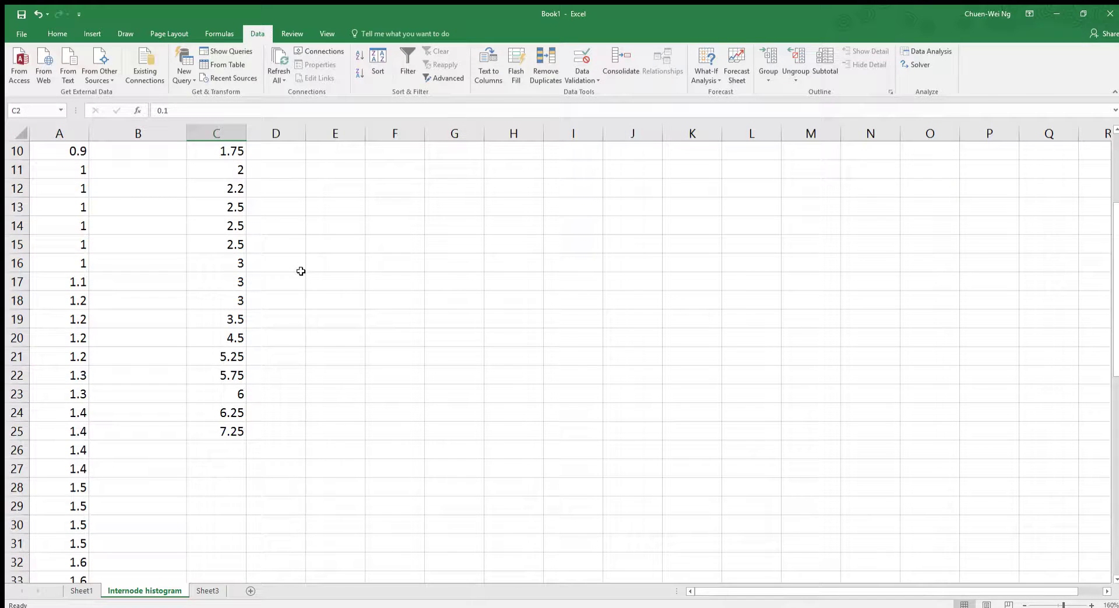
scroll(301, 271, "up", 3)
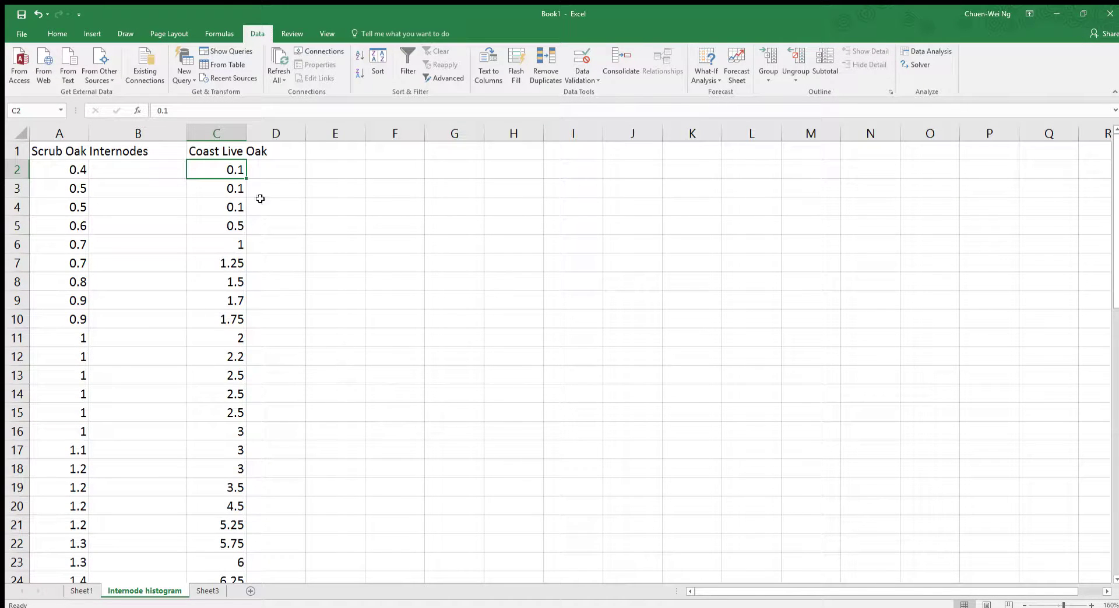
left_click(288, 175)
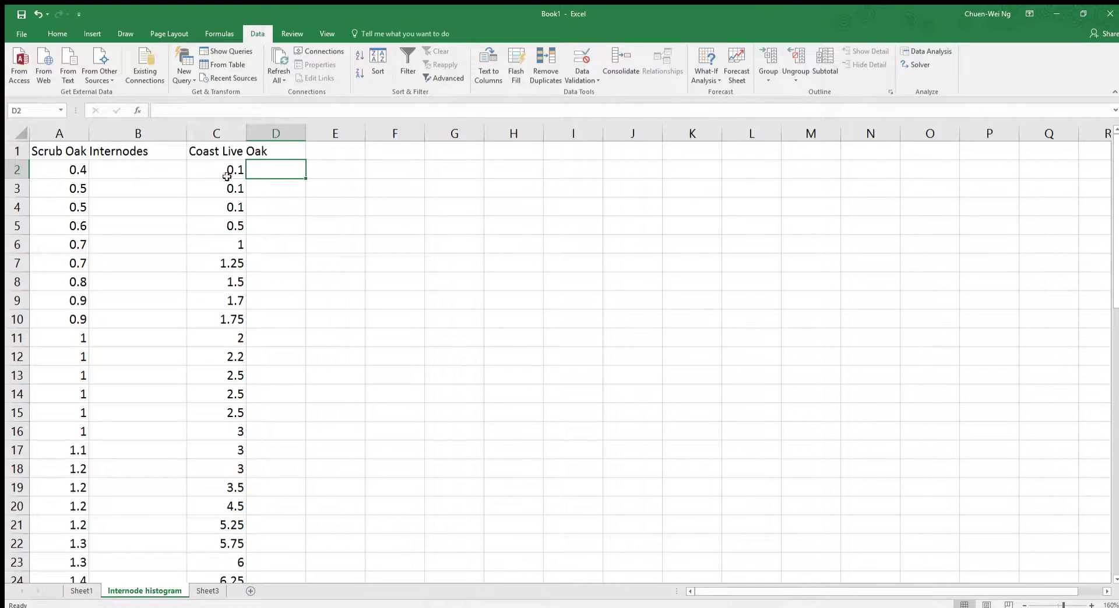
left_click_drag(226, 170, 226, 235)
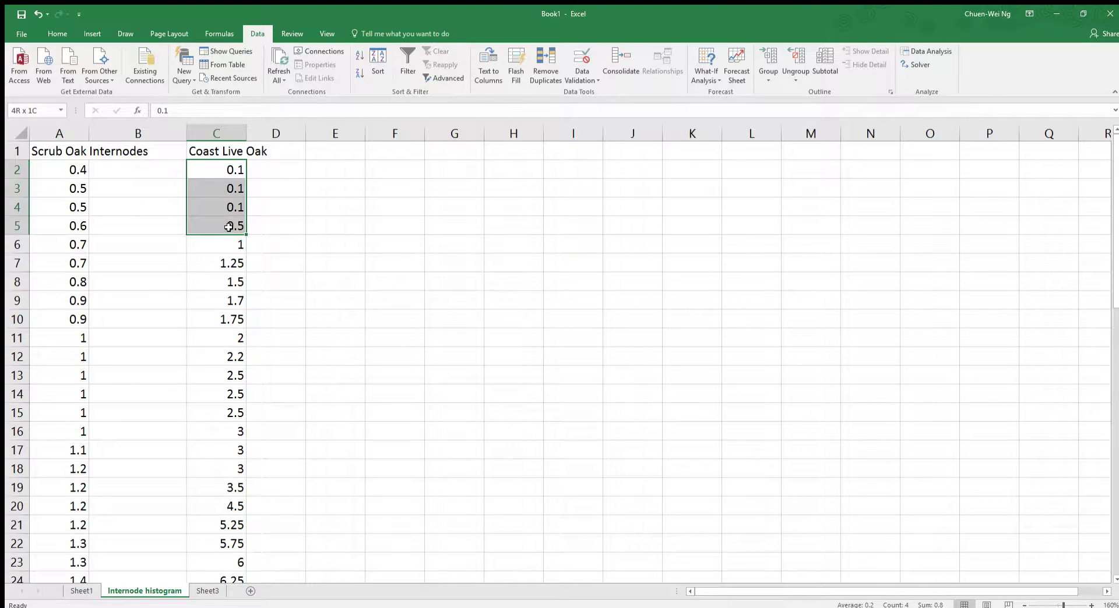
left_click(315, 229)
scroll(303, 257, "down", 3)
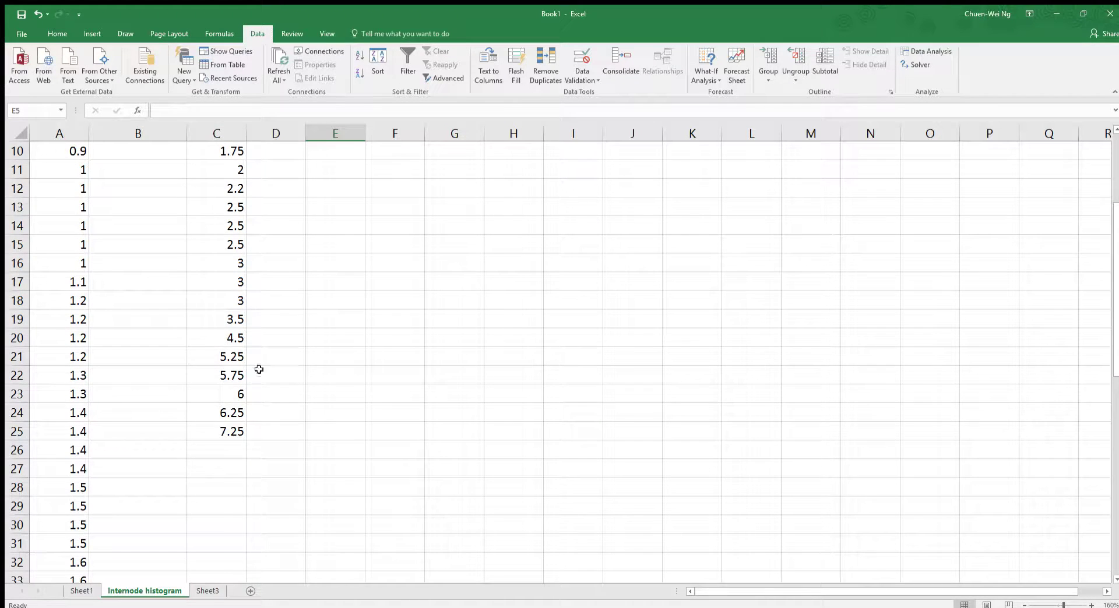
scroll(259, 370, "up", 3)
scroll(217, 346, "down", 4)
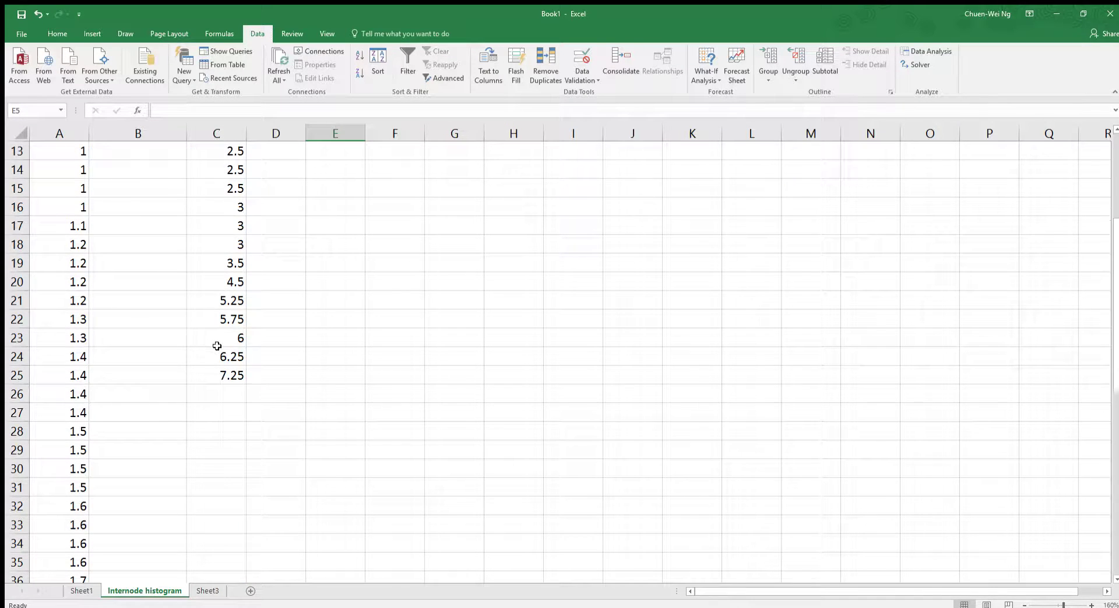
scroll(204, 362, "up", 4)
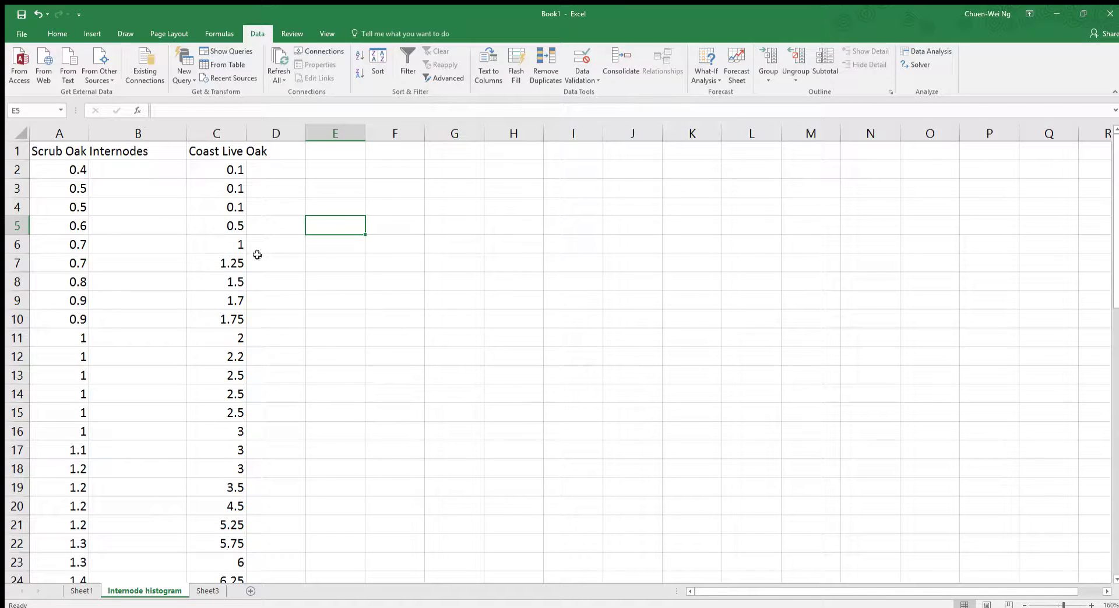
Enter the header "Bins" in cell E1
left_click(347, 152)
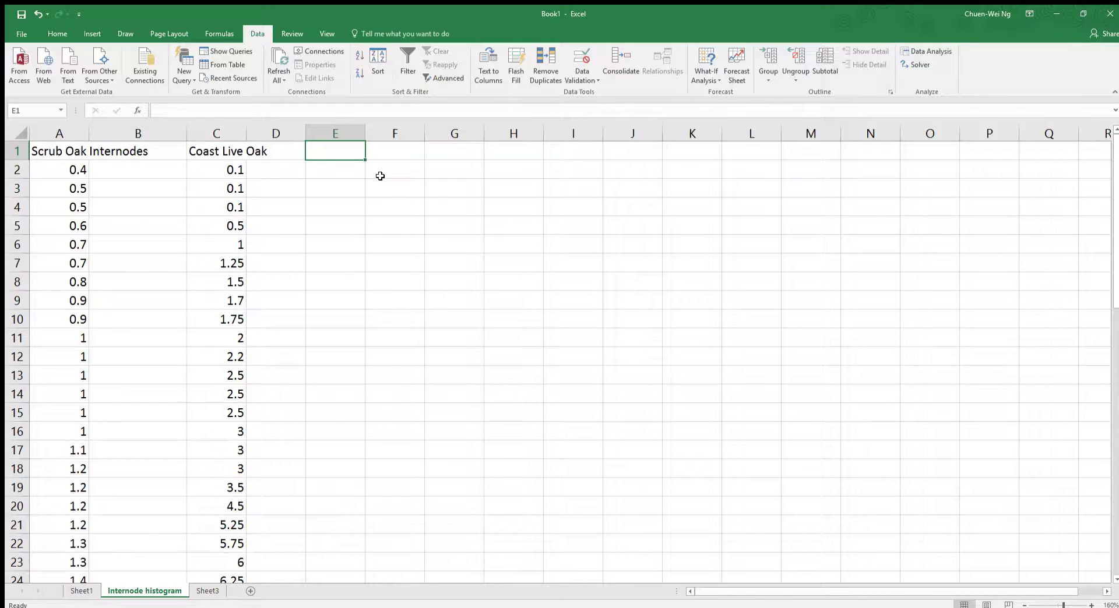
type("B")
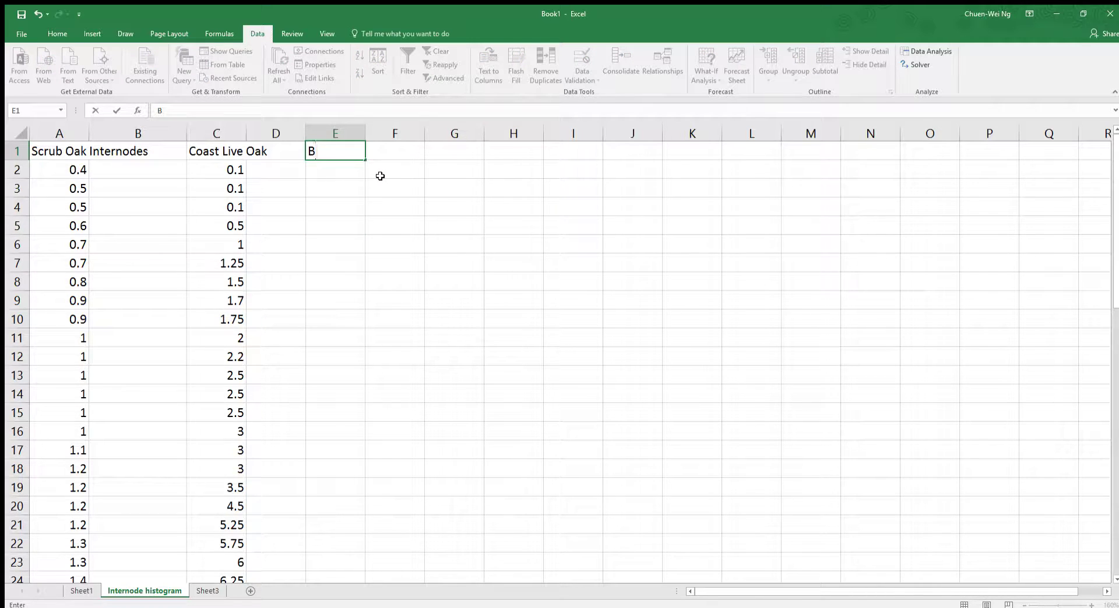
type("Inins")
Compare the lowest and highest values of the Scrub Oak and Coast Live Oak columns to judge the bin range
left_click(78, 169)
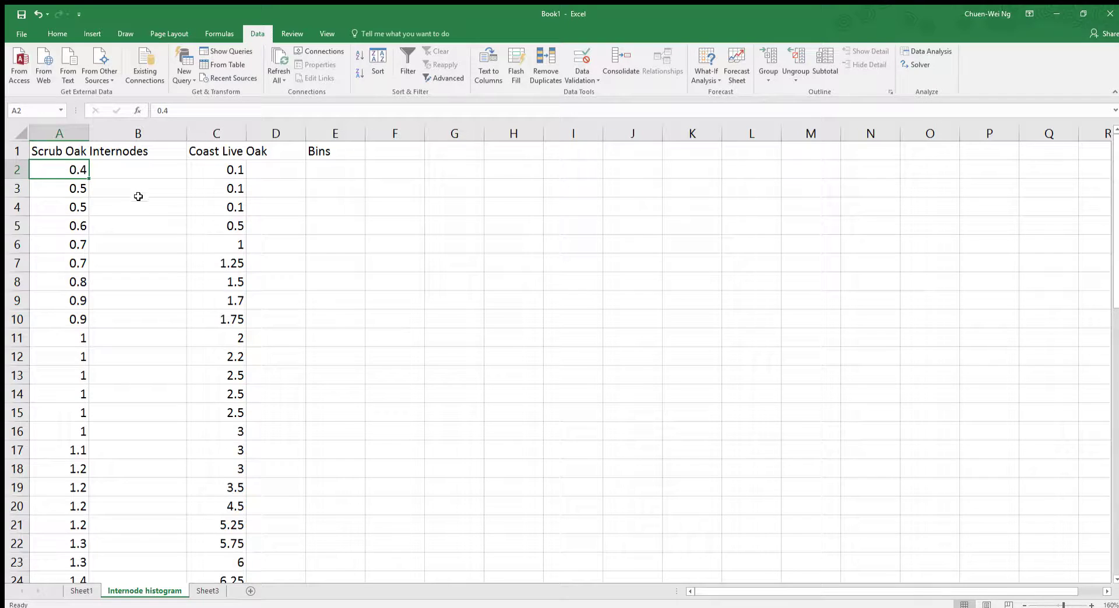
scroll(108, 207, "down", 13)
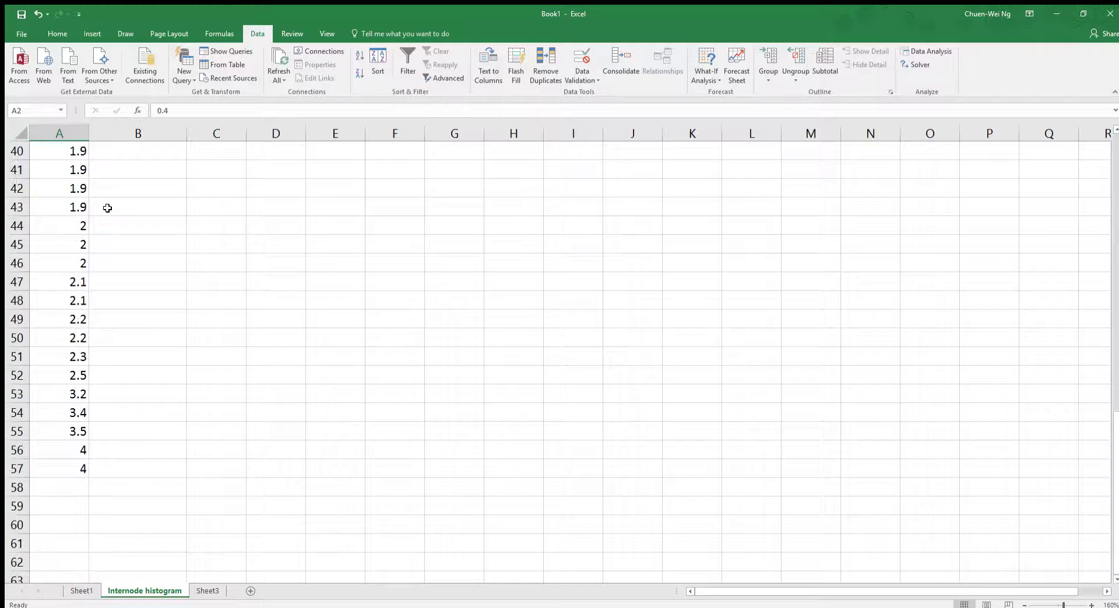
scroll(187, 210, "up", 5)
scroll(188, 211, "up", 4)
left_click(231, 377)
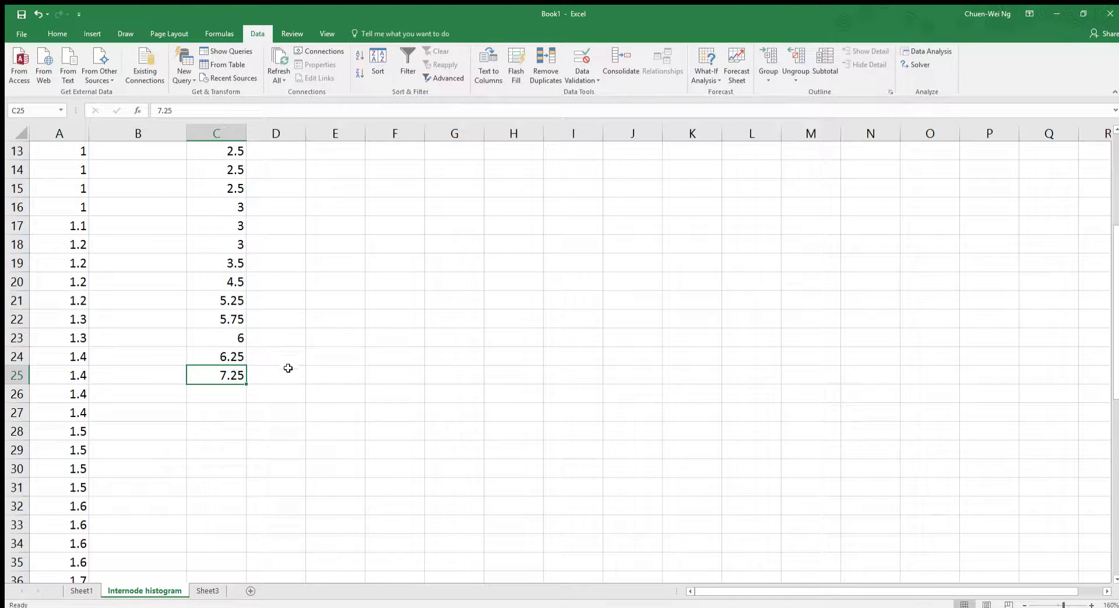
scroll(288, 370, "up", 4)
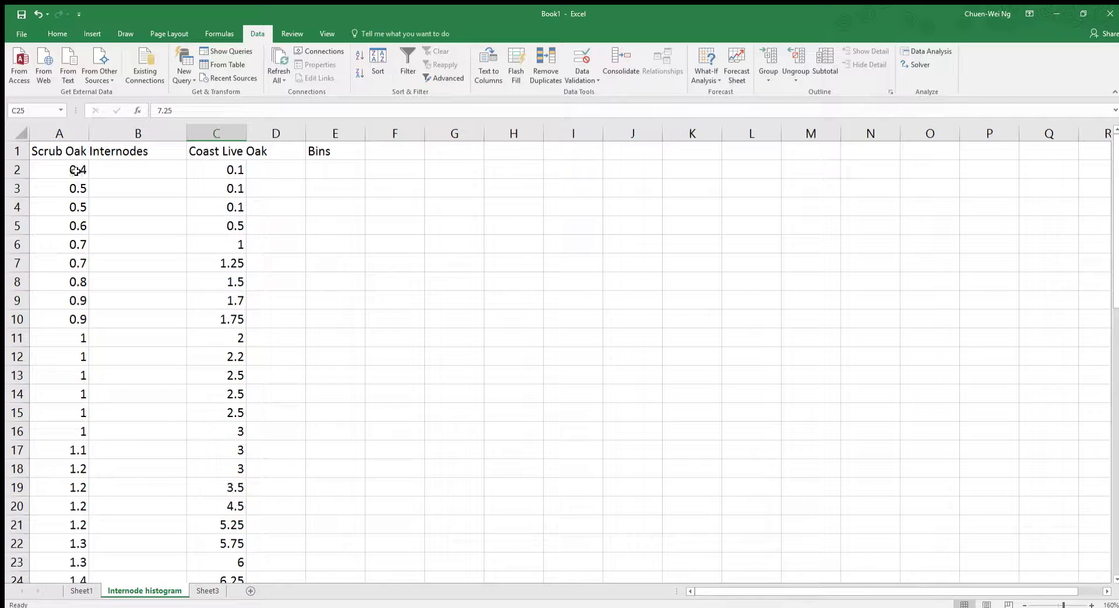
scroll(192, 259, "down", 4)
scroll(249, 379, "up", 4)
Enter the first bin values 0, 0.5, 1 and 1.5 in cells E2 to E5
left_click(342, 167)
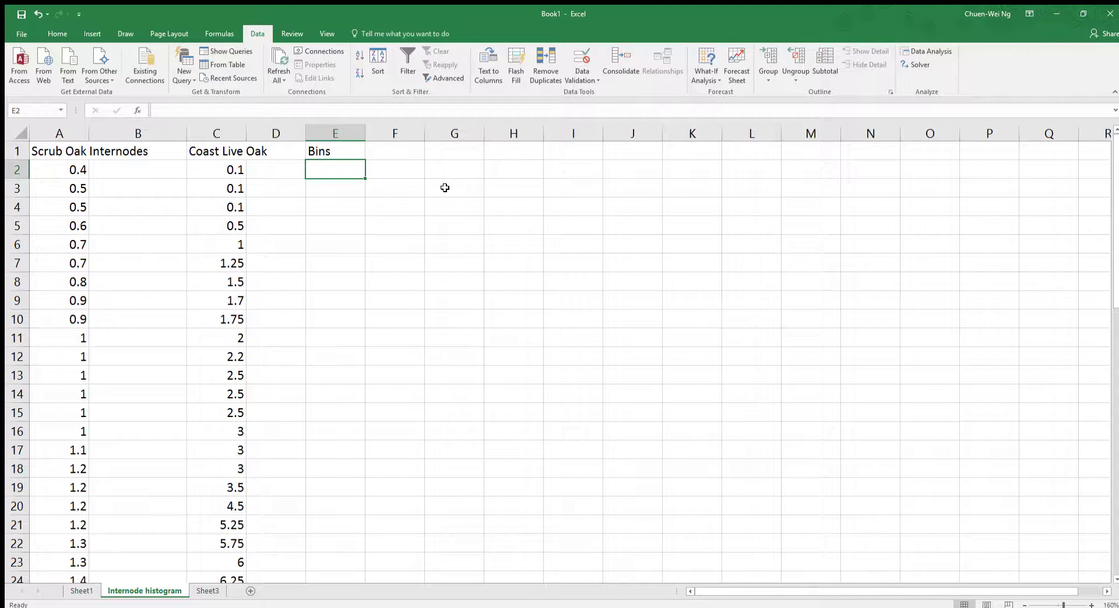
type("0")
key("Return")
type(".")
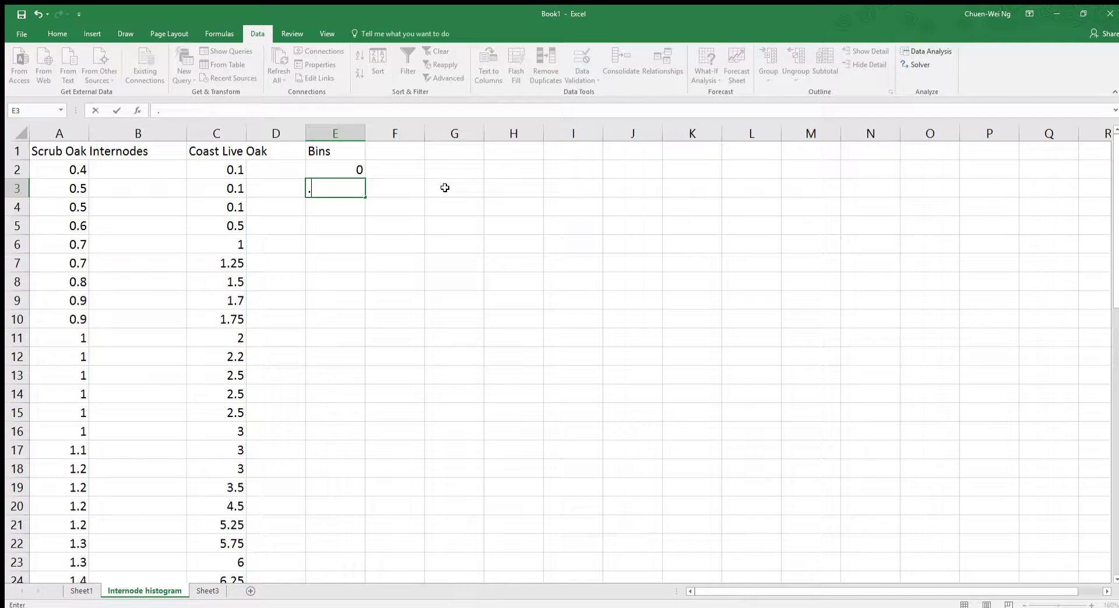
type("5")
key("Return")
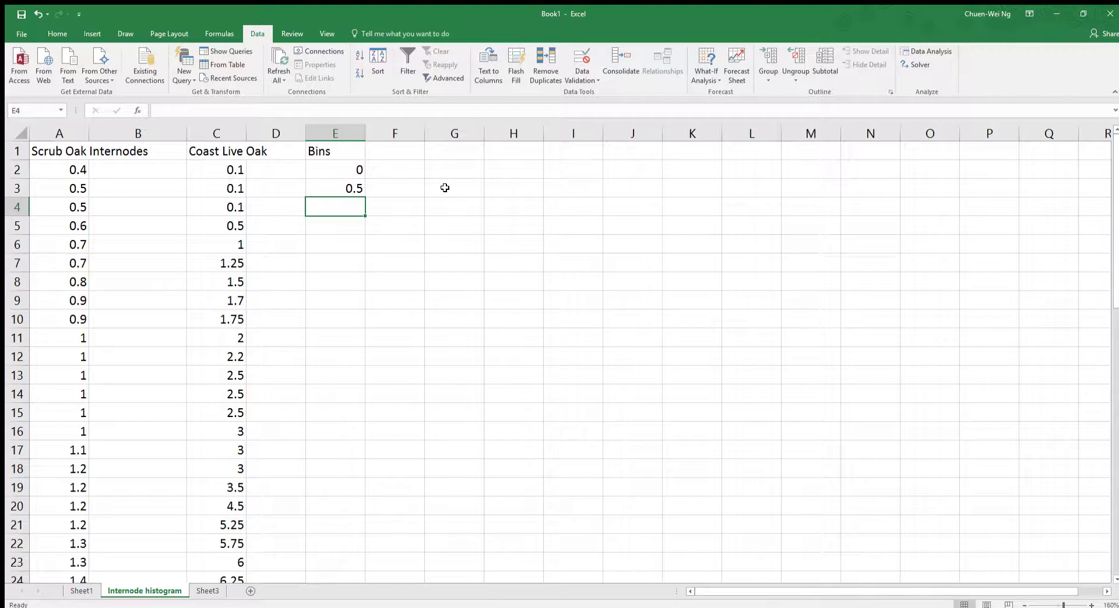
type("1")
key("Return")
type("1.5")
key("Return")
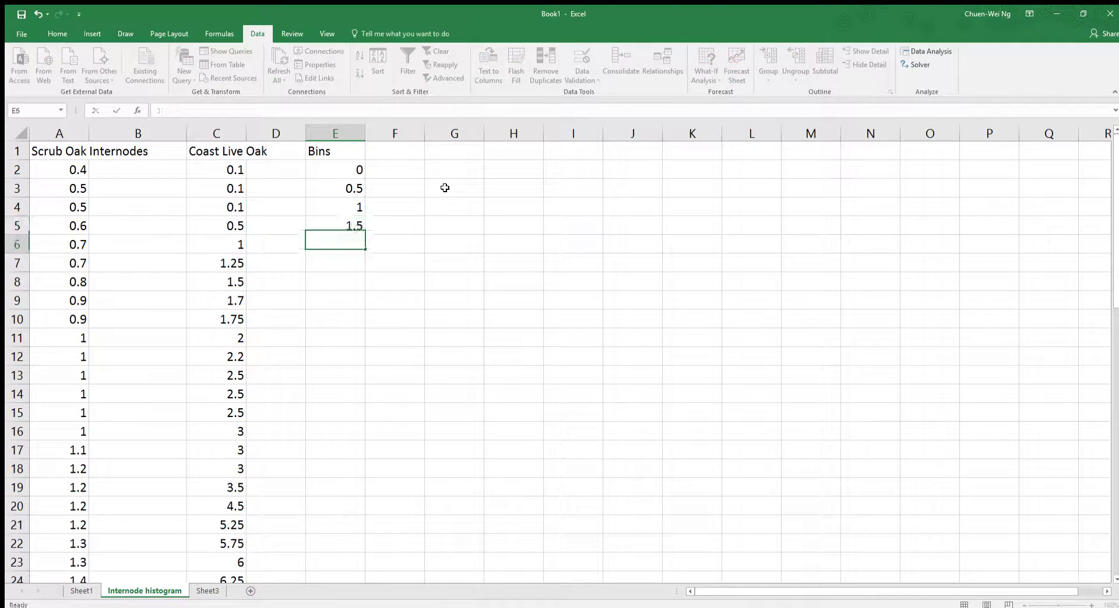
Extend the bin series in 0.5 steps down to 7.5 in E17 and check it against the Coast Live Oak range
left_click(319, 172)
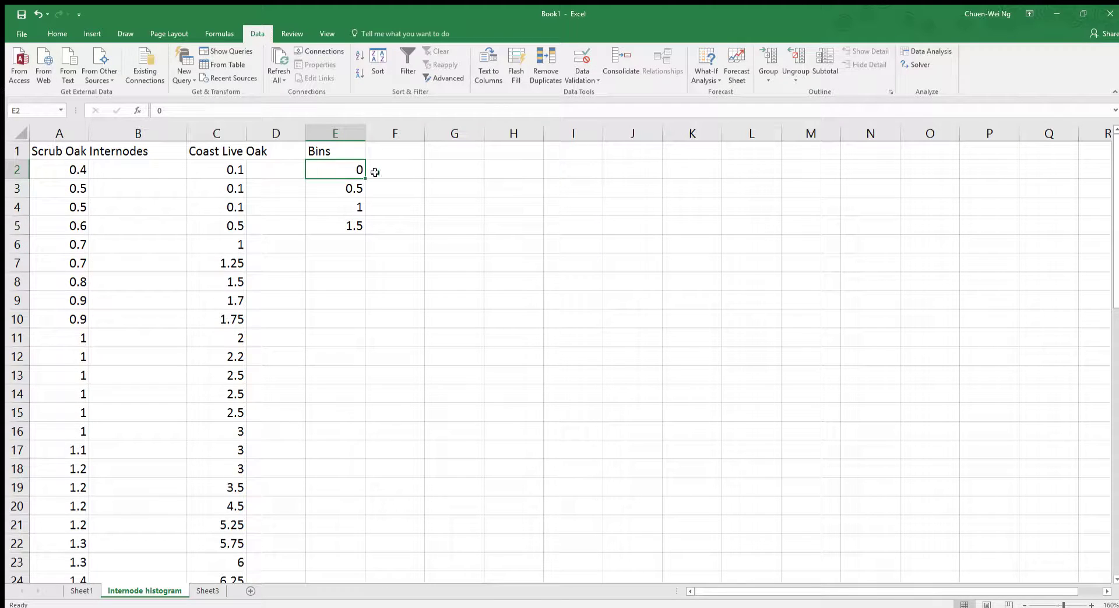
left_click_drag(356, 170, 356, 233)
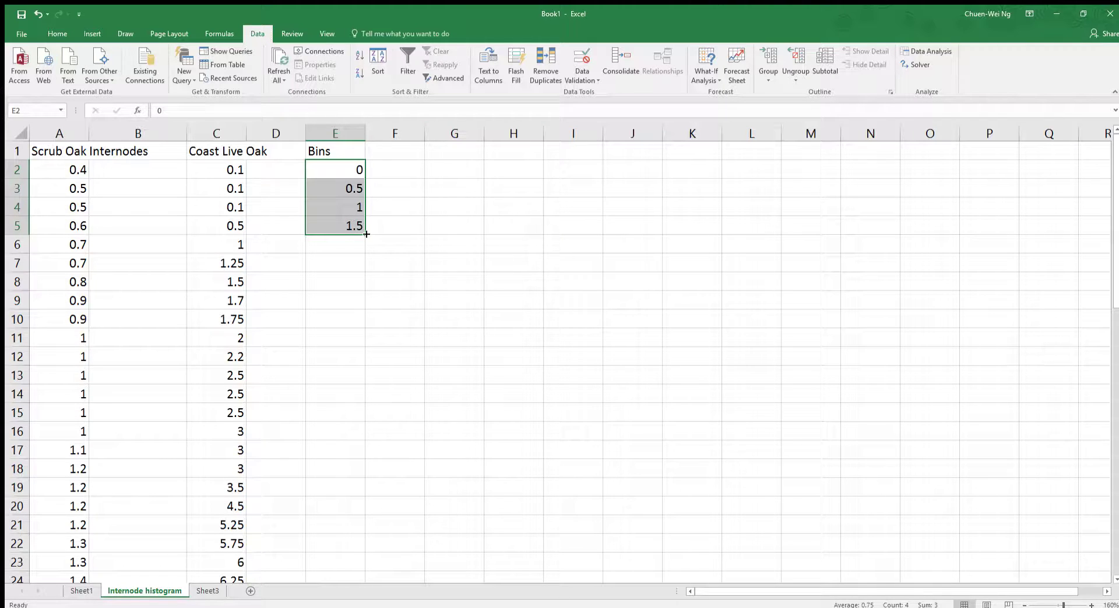
left_click_drag(365, 236, 364, 458)
scroll(375, 446, "down", 4)
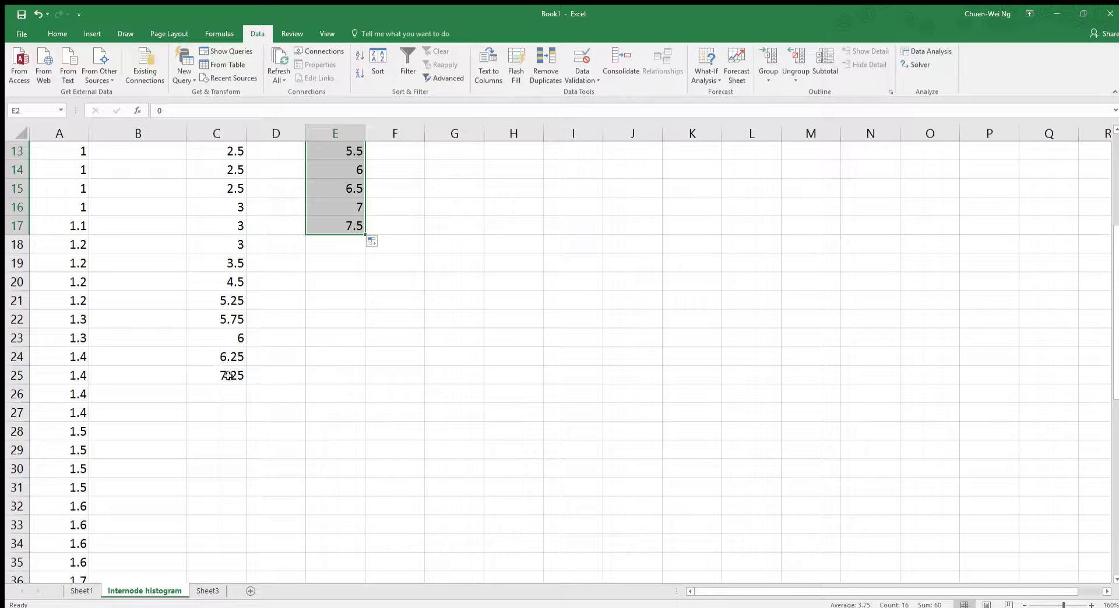
scroll(302, 370, "up", 4)
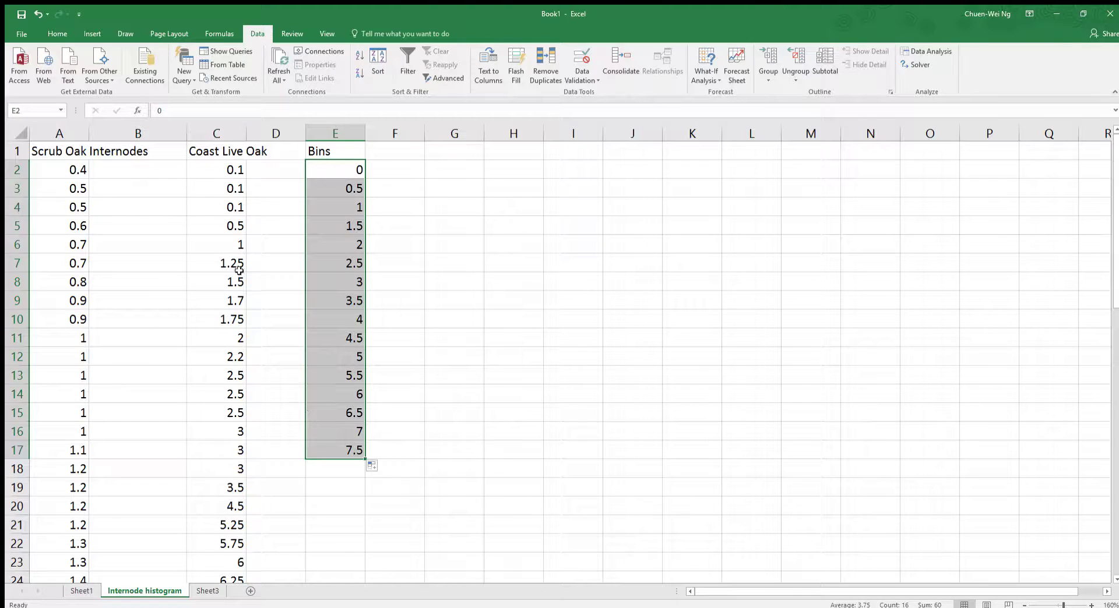
left_click(234, 170)
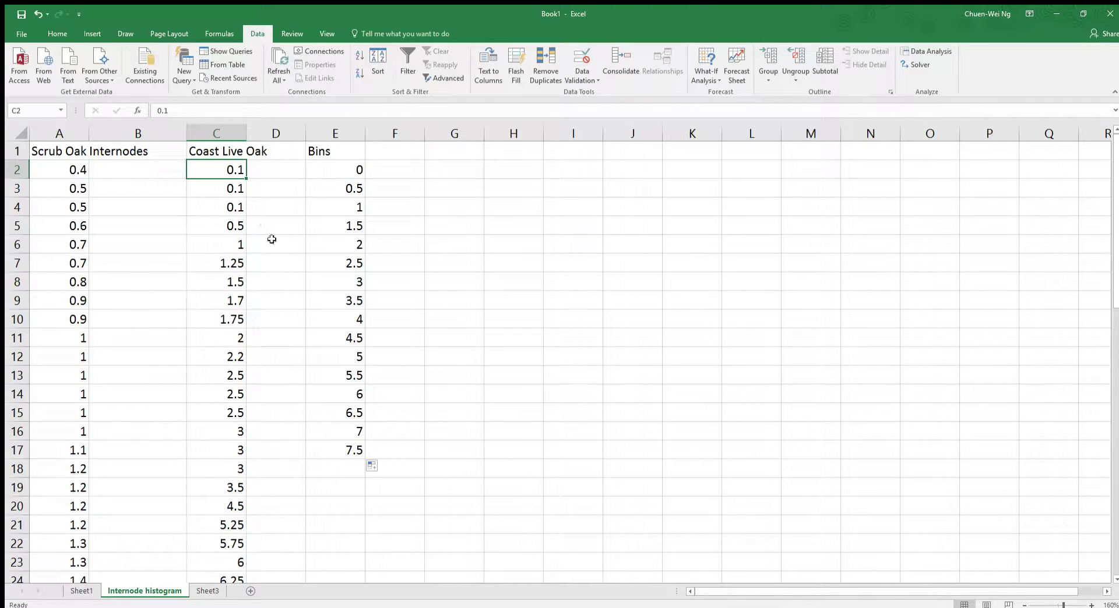
scroll(248, 251, "down", 4)
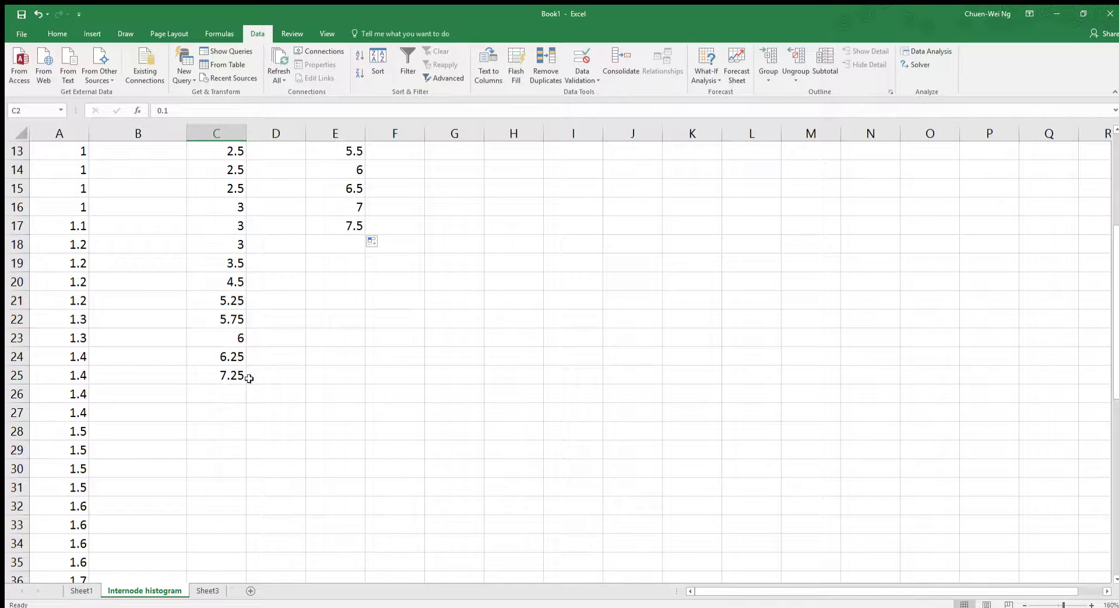
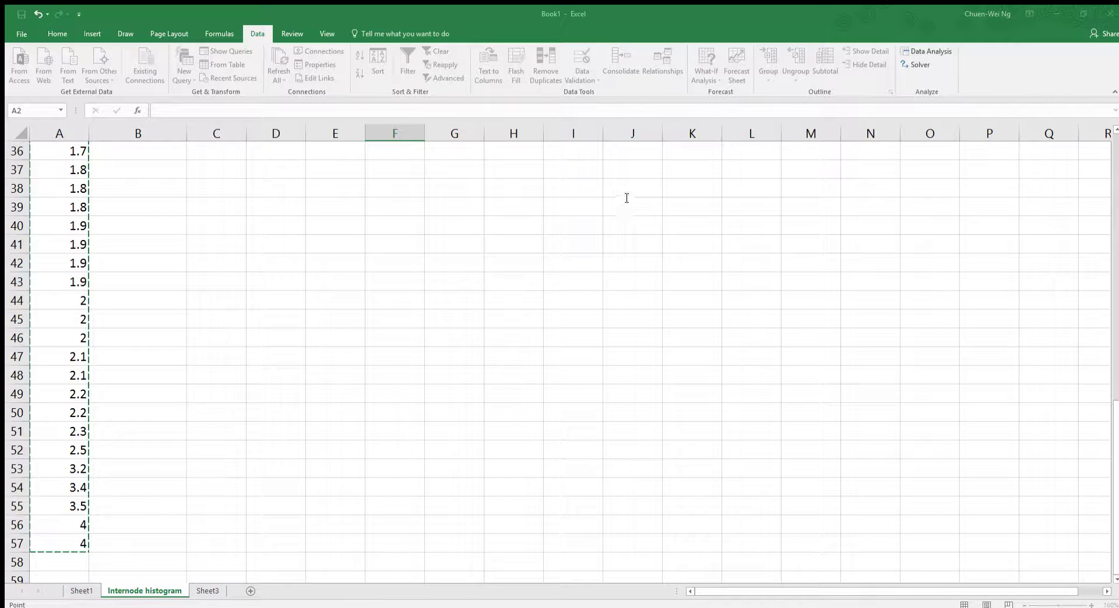
Generate the Scrub Oak histogram frequency table from A2:A57 using bin range E2:E17, with the output starting at G2
scroll(439, 230, "up", 12)
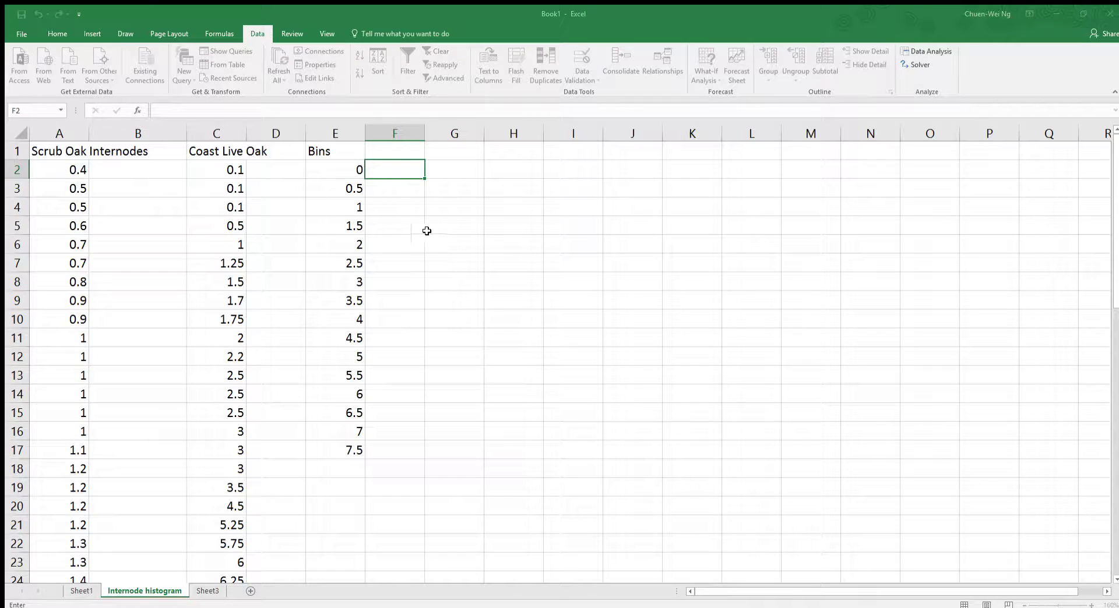
left_click_drag(348, 172, 331, 456)
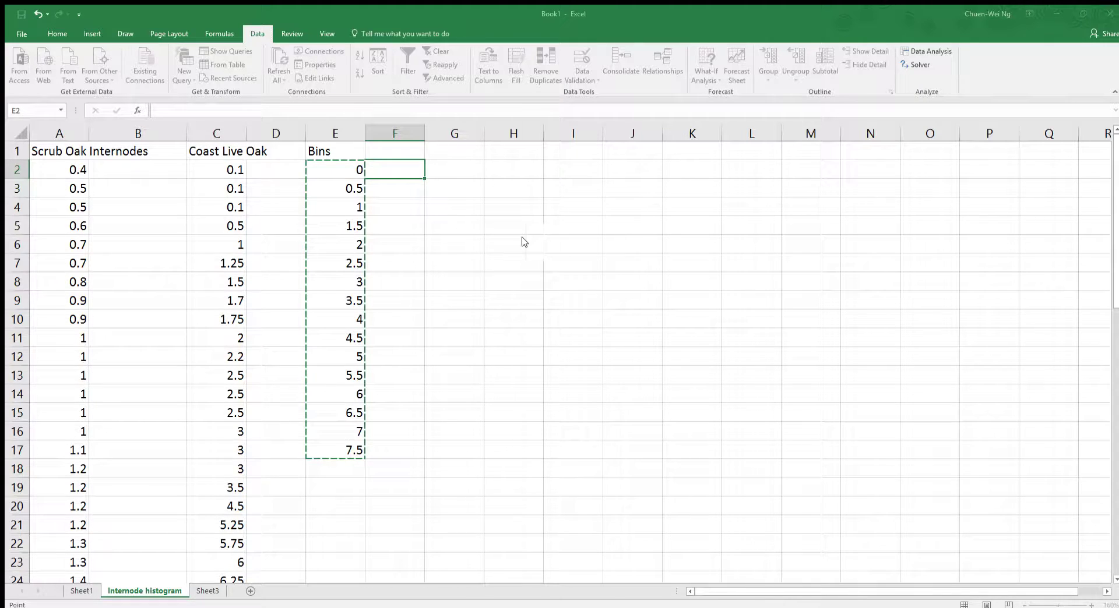
key("Escape")
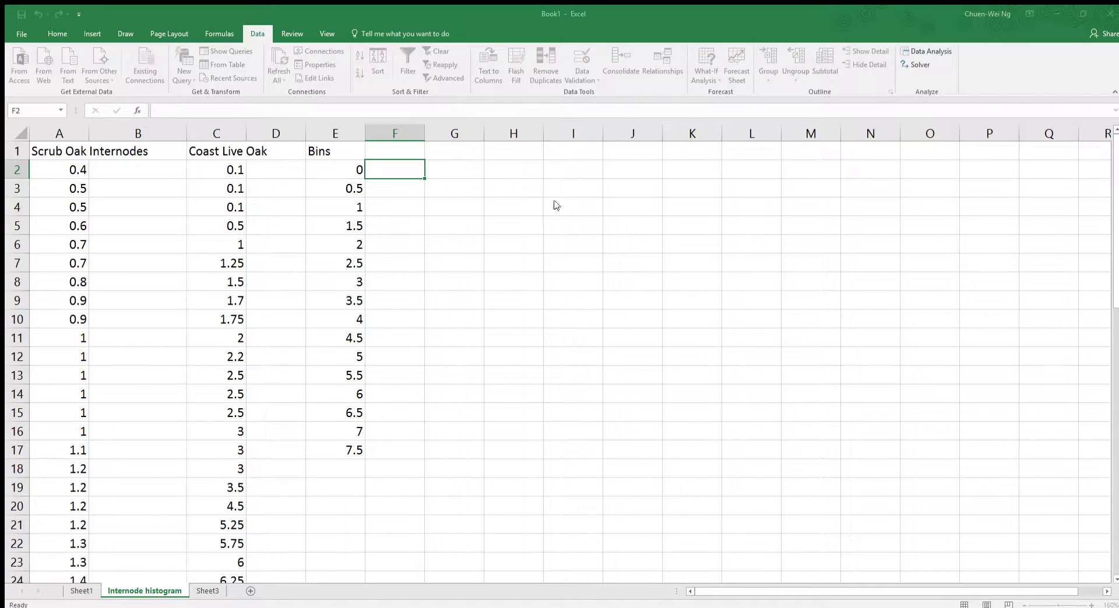
left_click_drag(457, 170, 507, 449)
key("Return")
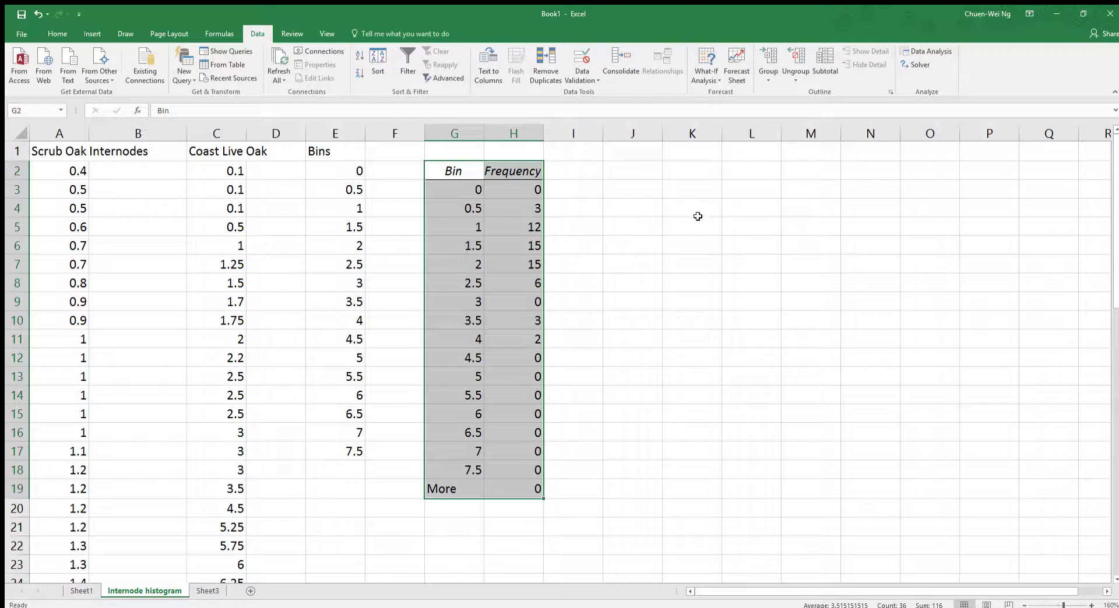
Review the frequency column and check the count for the 0.5 bin against the Scrub Oak values in A2:A4
left_click(634, 263)
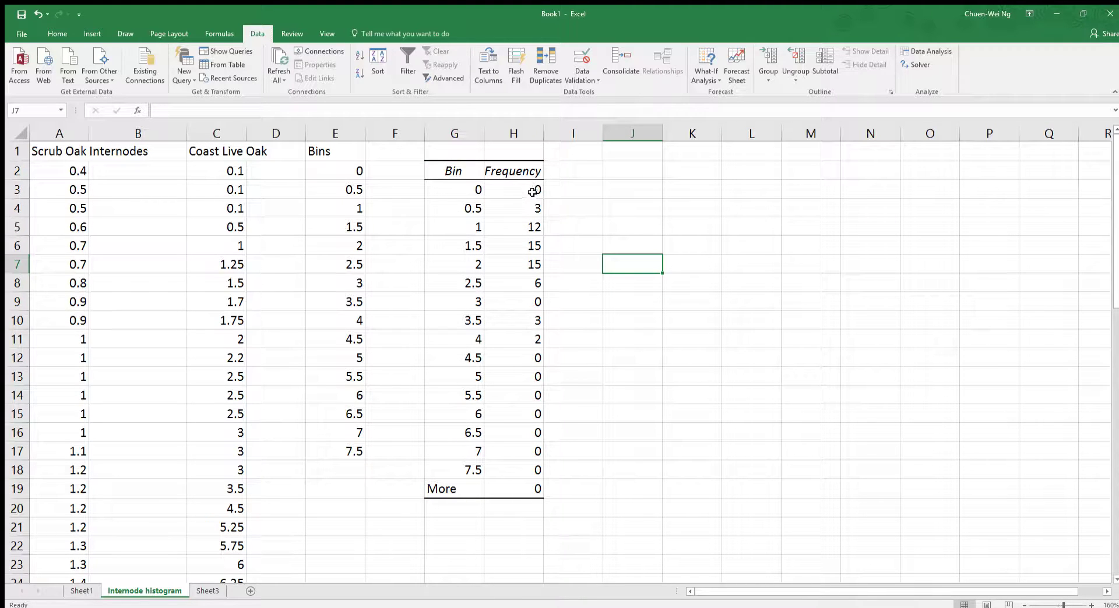
left_click_drag(532, 191, 514, 479)
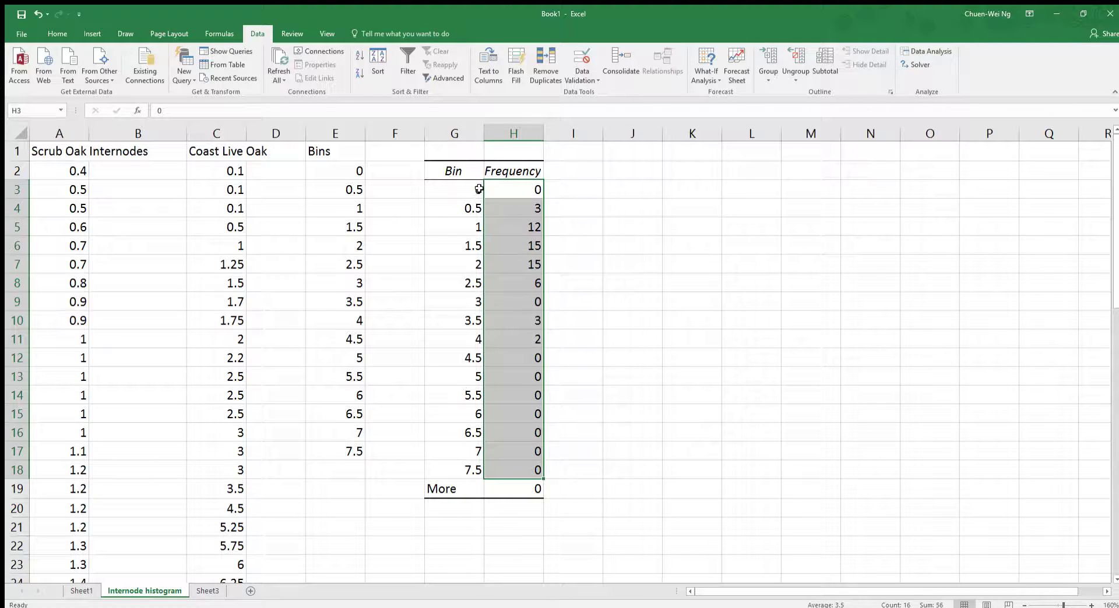
left_click(84, 168)
left_click(75, 191)
left_click(77, 209)
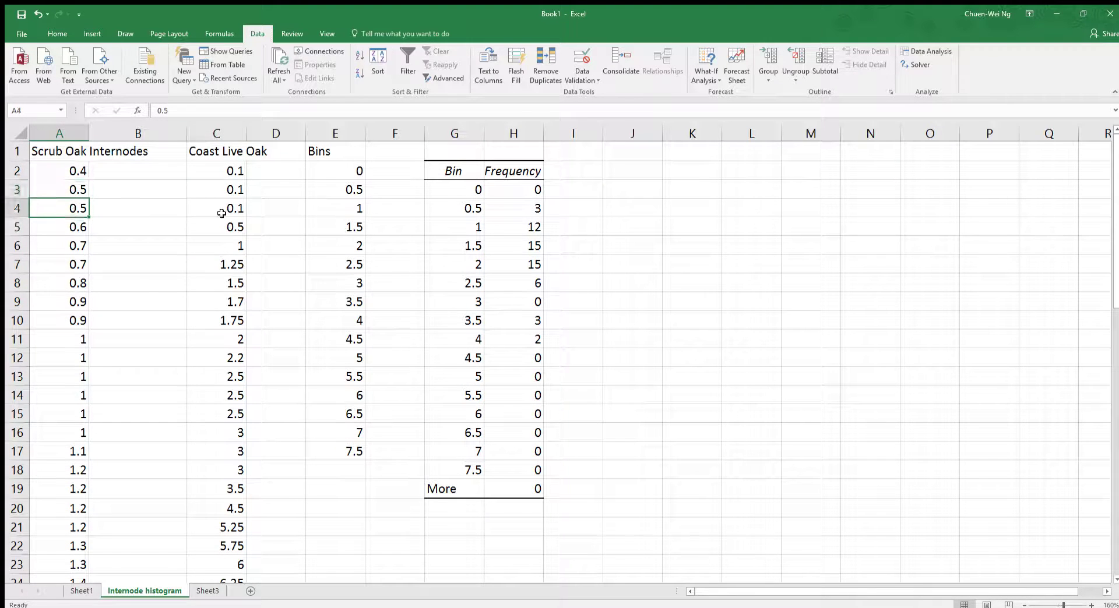
left_click(526, 211)
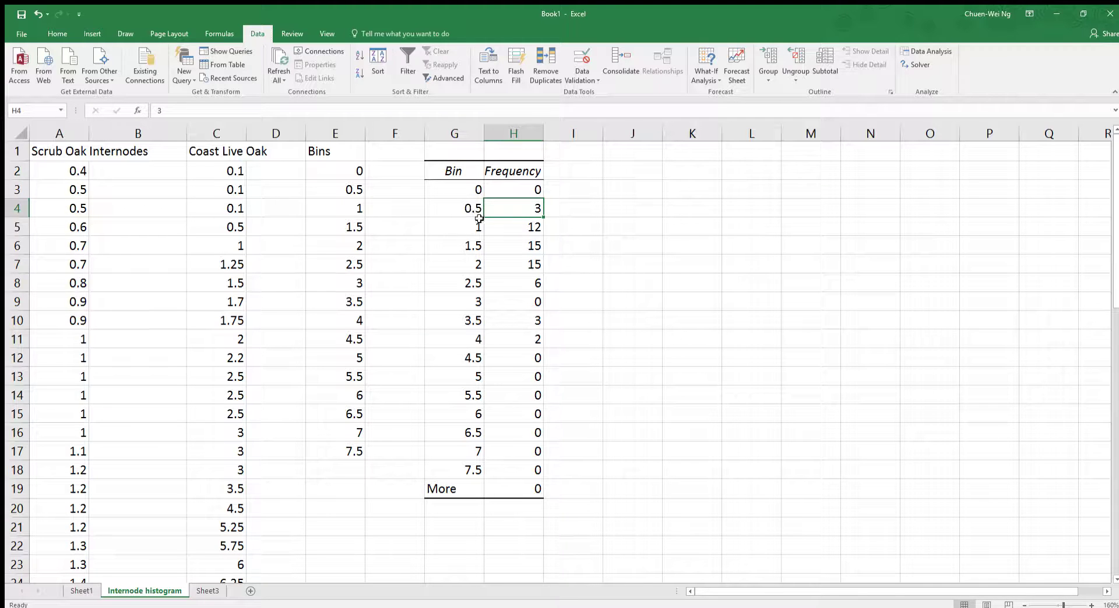
Check the frequency for bin 1 by counting the Scrub Oak values in A5:A16 one by one
left_click(531, 227)
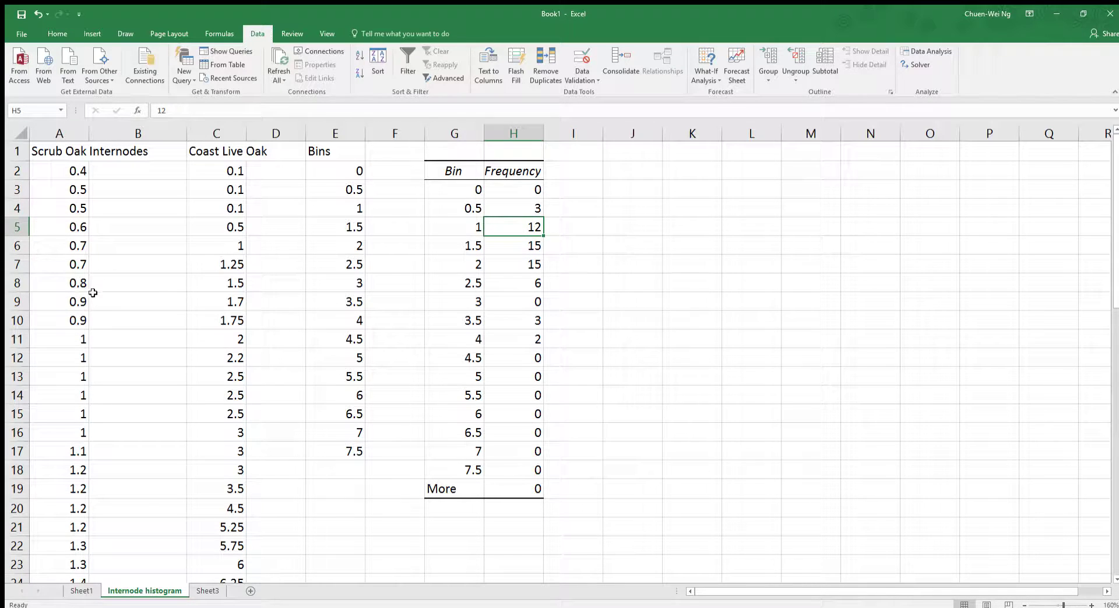
left_click(69, 435)
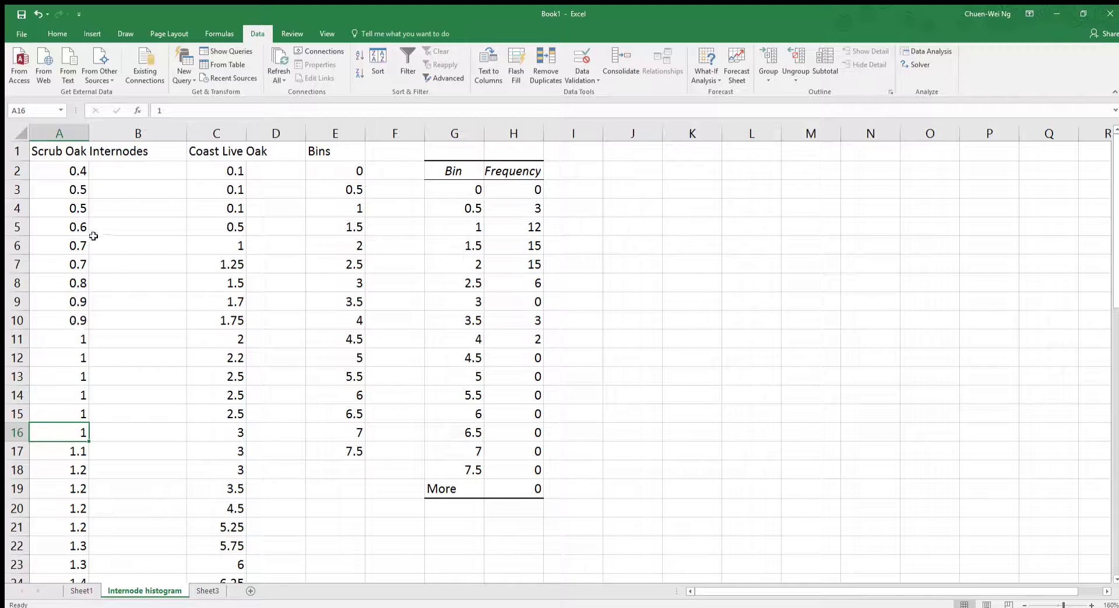
left_click(80, 222)
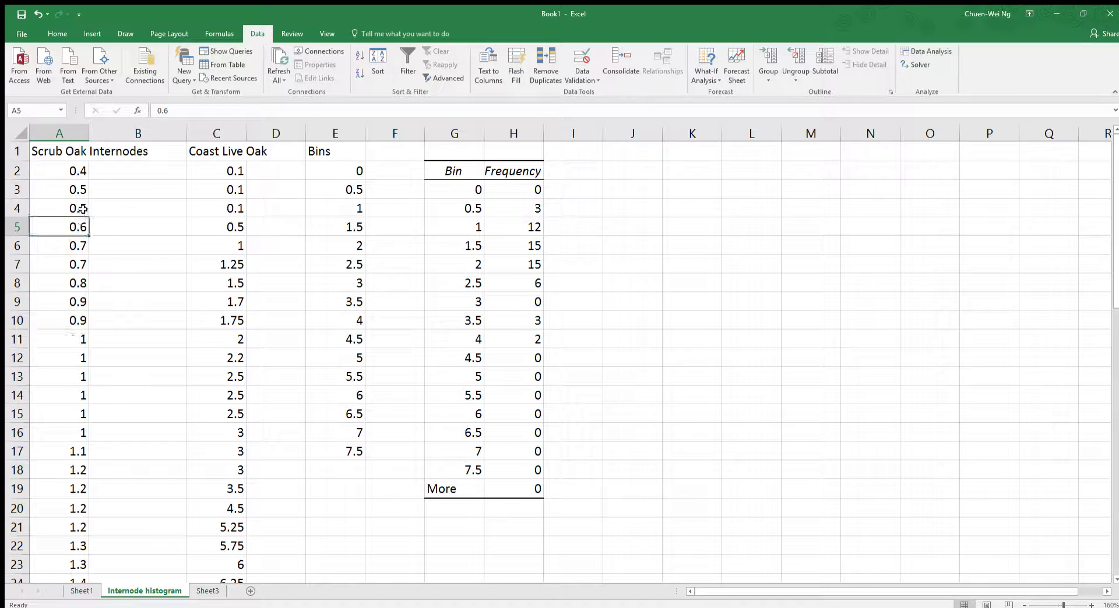
left_click(72, 434)
left_click(79, 413)
left_click(78, 396)
left_click(78, 376)
left_click(78, 357)
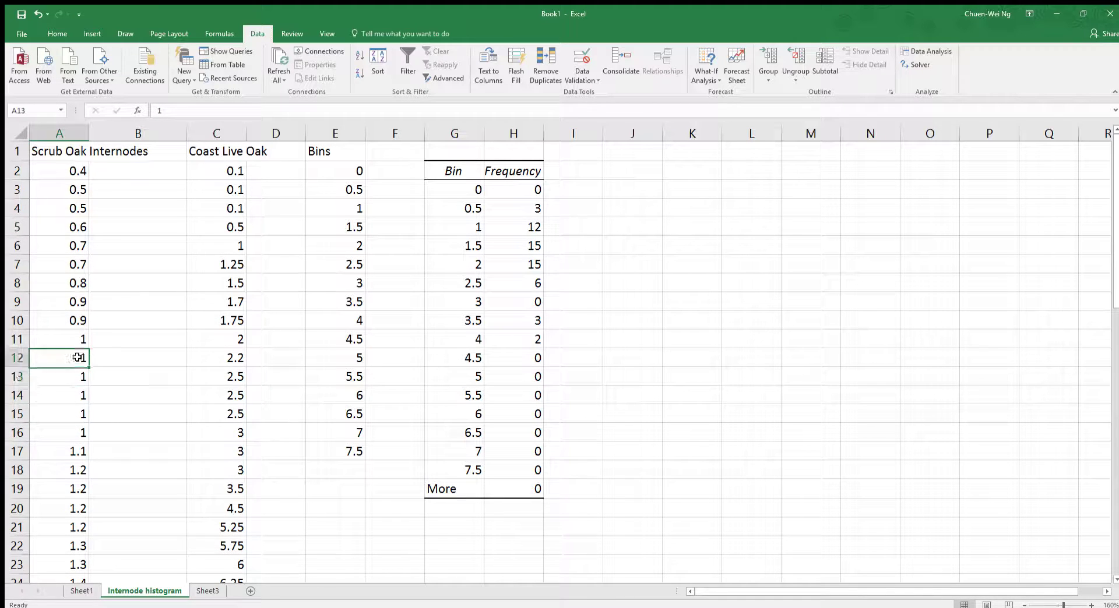
left_click(79, 340)
left_click(79, 320)
left_click(79, 301)
left_click(79, 283)
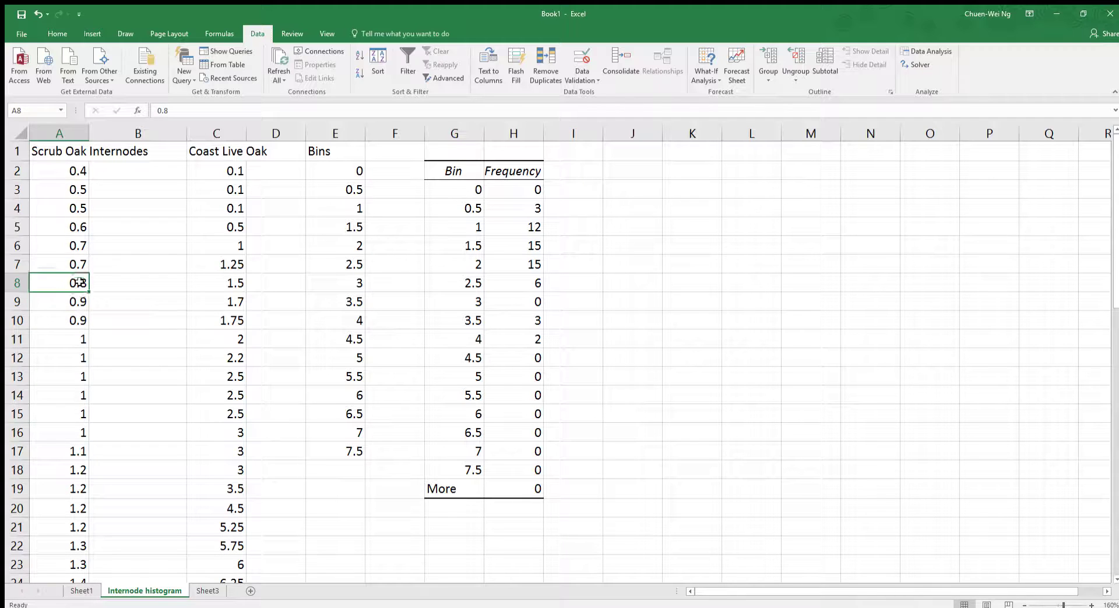
left_click(79, 264)
left_click(79, 245)
left_click(78, 227)
left_click(78, 208)
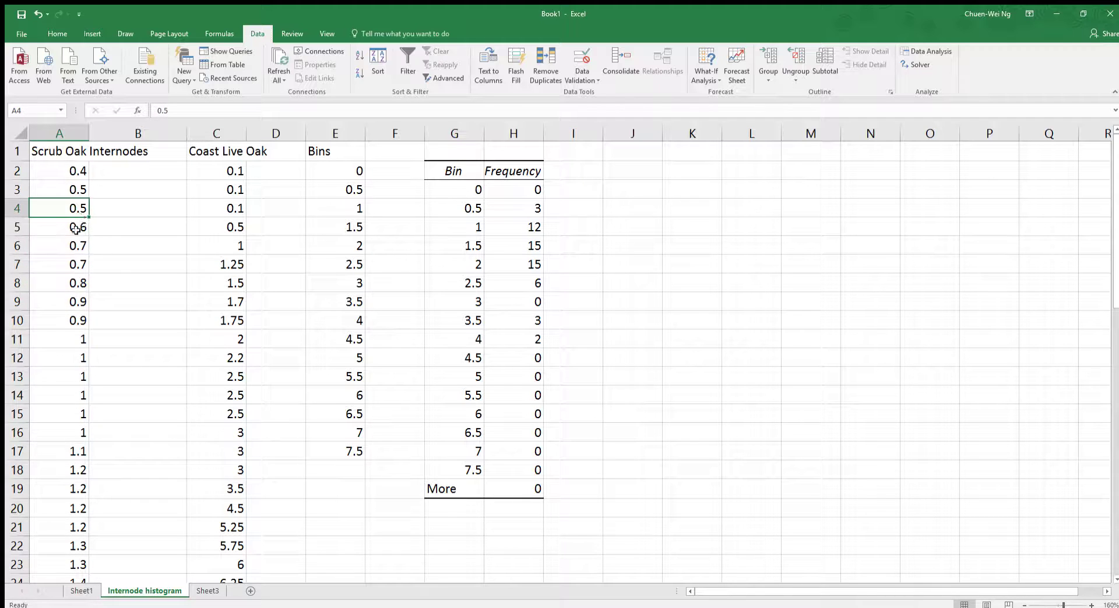
left_click(76, 228)
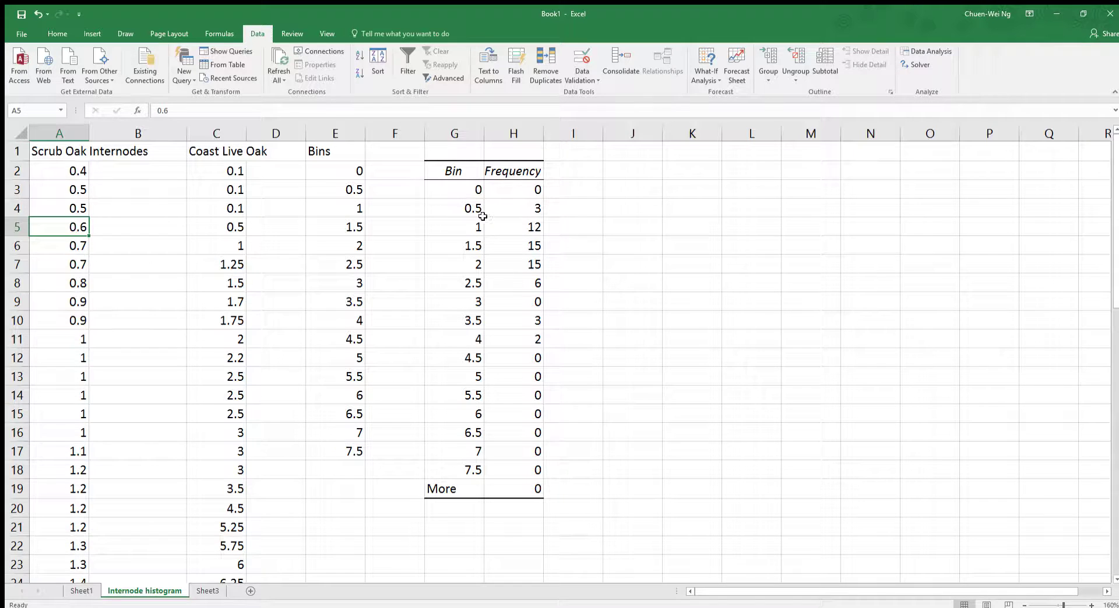
Copy the Scrub Oak frequencies from H3:H18 into column F beside the bins, starting at F2
left_click_drag(519, 189, 508, 465)
key("ctrl+c")
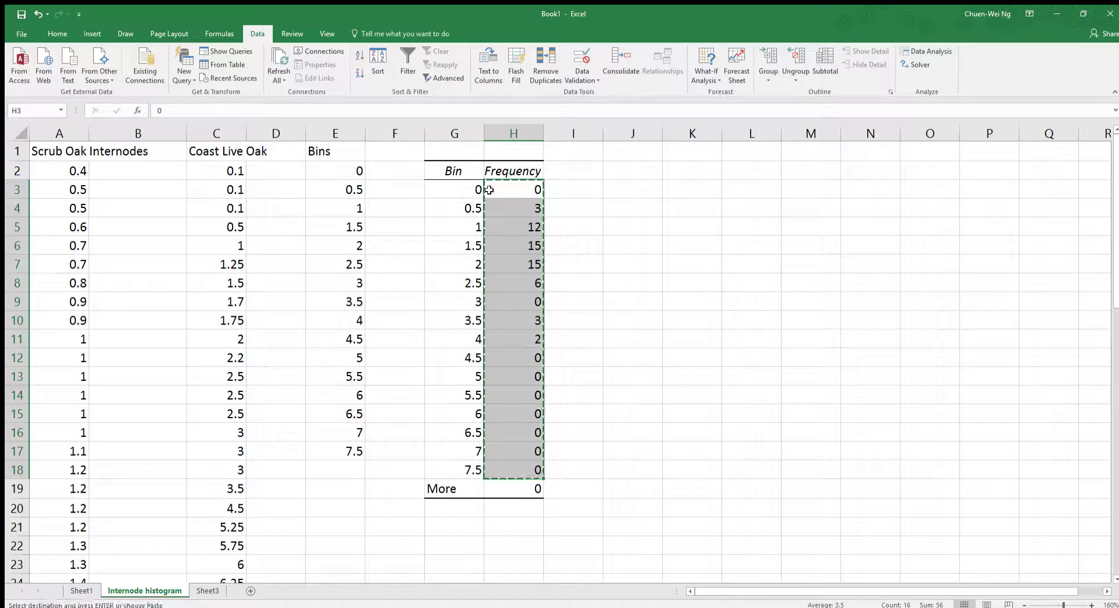
left_click(394, 172)
key("ctrl+v")
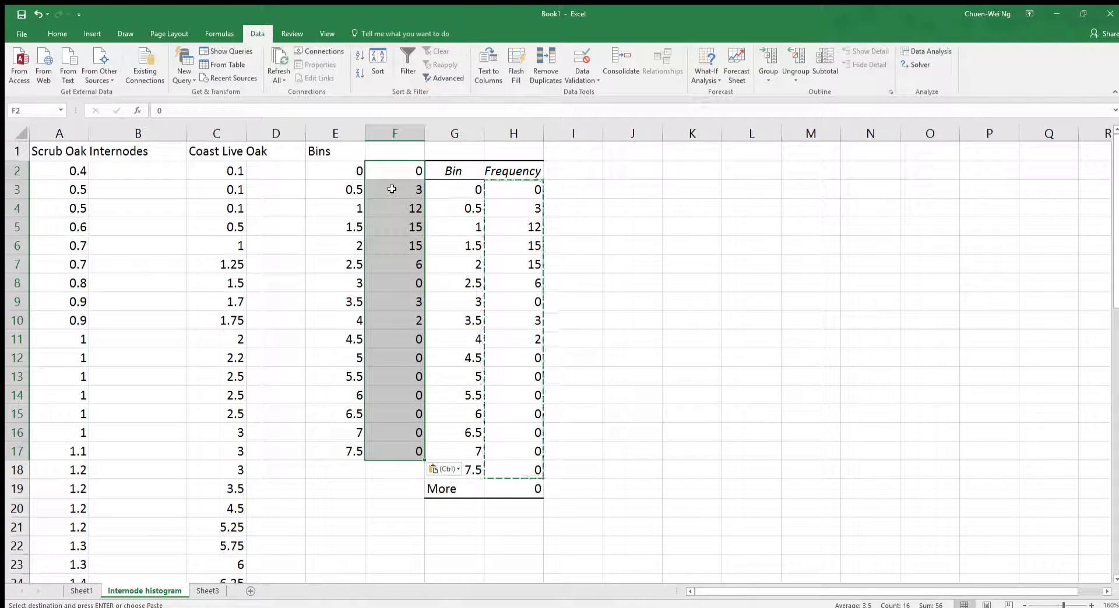
Enter the header "scrub oak" in cell F1 above the copied frequencies
left_click(406, 150)
type("scru")
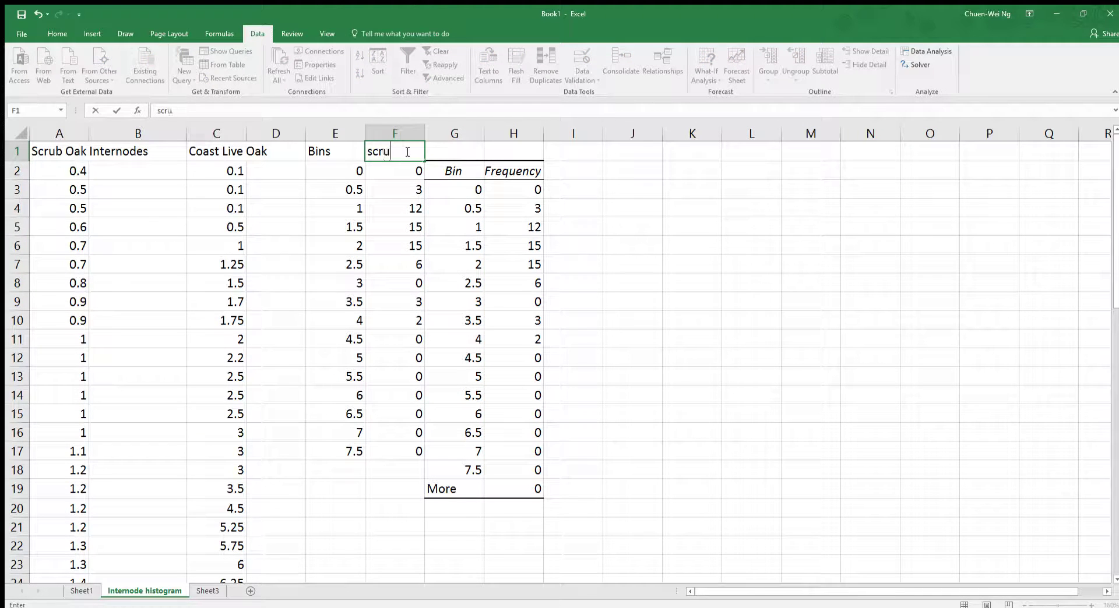
type("b oak")
left_click(574, 208)
left_click(632, 226)
Delete columns G to I containing the generated Bin and Frequency table
left_click_drag(458, 133, 544, 130)
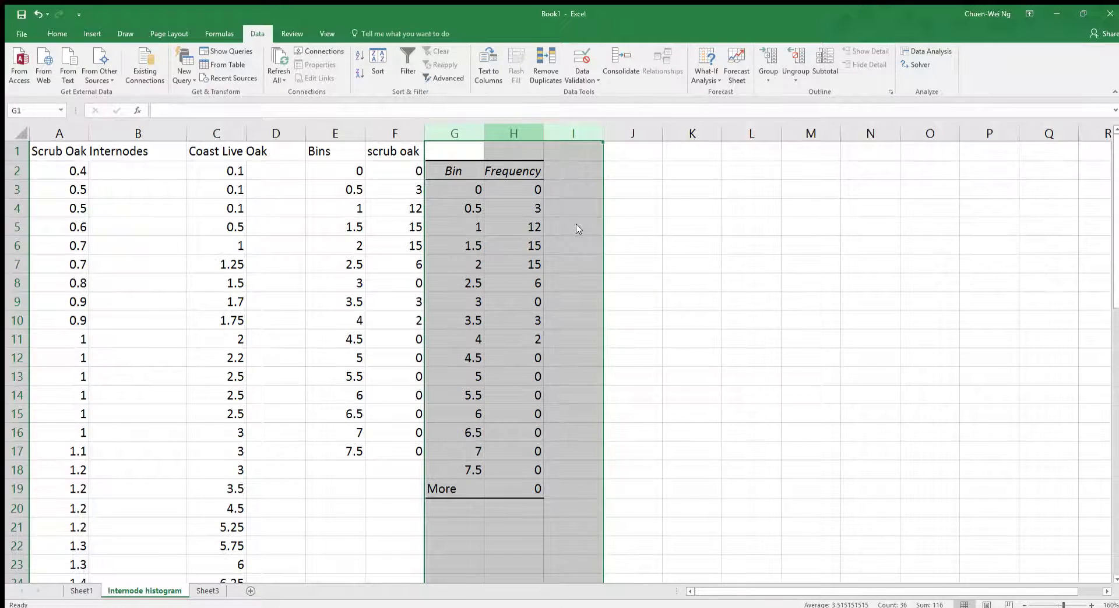
key("ctrl+minus")
left_click(704, 225)
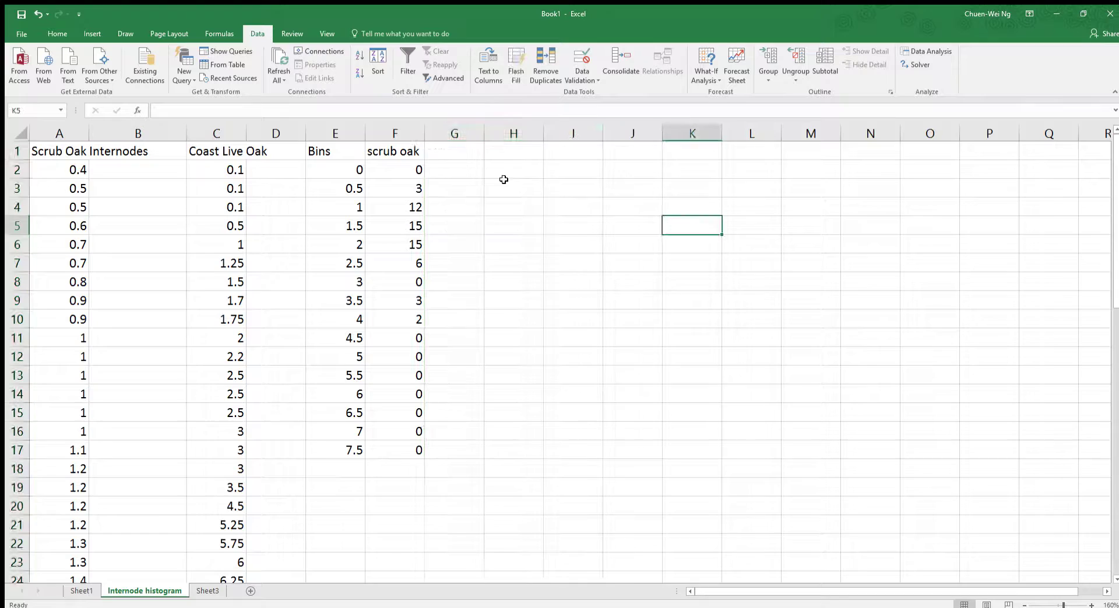
Enter the header "Coast Live Oak" in cell G1 and widen column G to fit it
left_click(461, 151)
type("C")
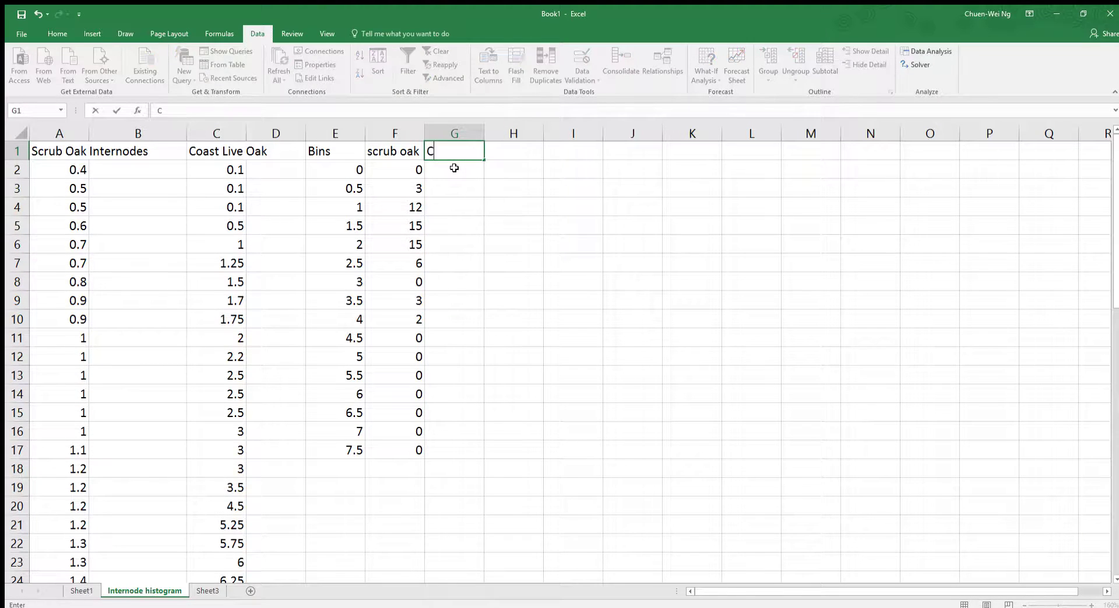
type("oast Live Oak")
key("Return")
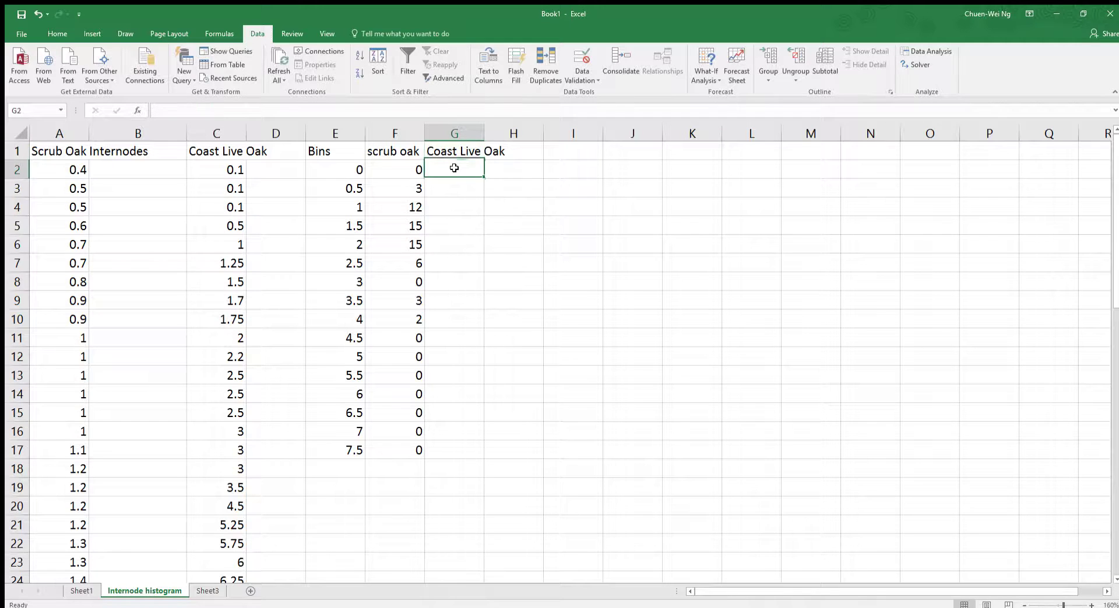
left_click_drag(486, 130, 534, 135)
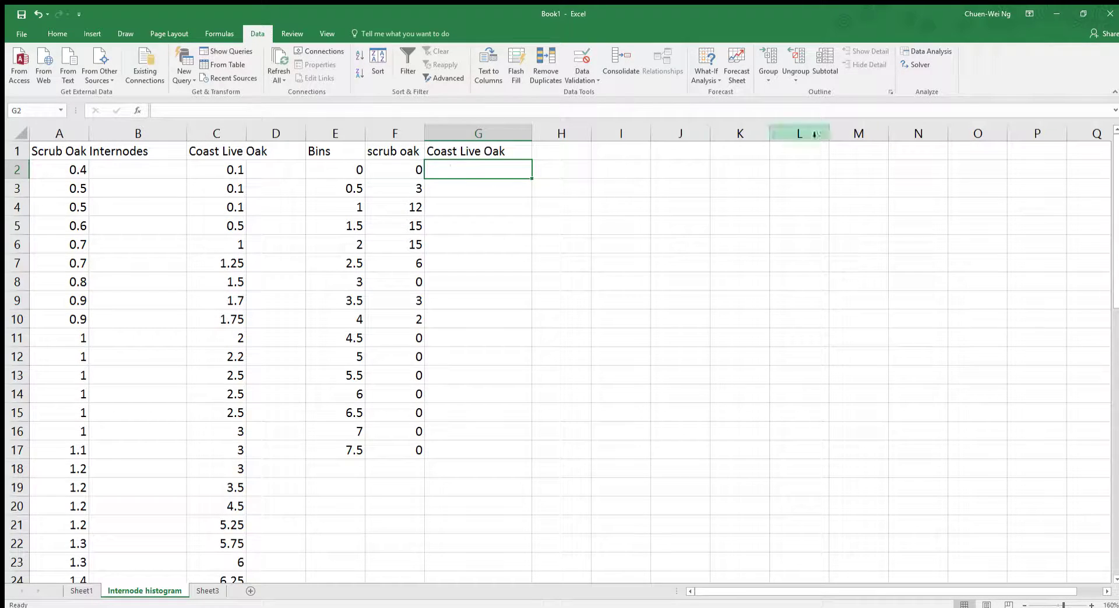
Start a Histogram analysis and set its input range to the Coast Live Oak values in C2:C25
left_click(907, 56)
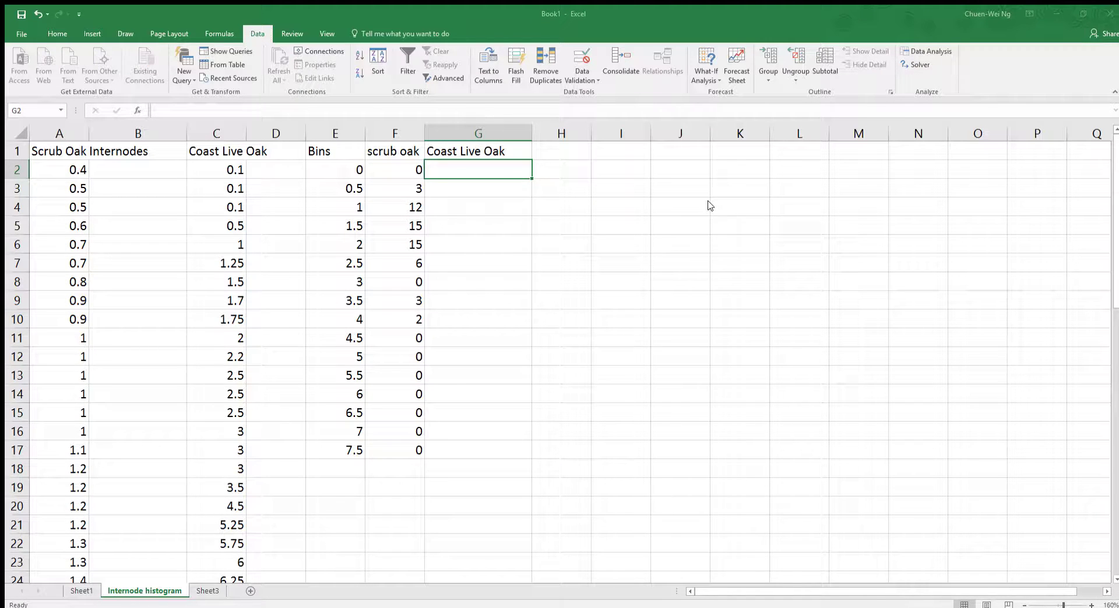
left_click(629, 181)
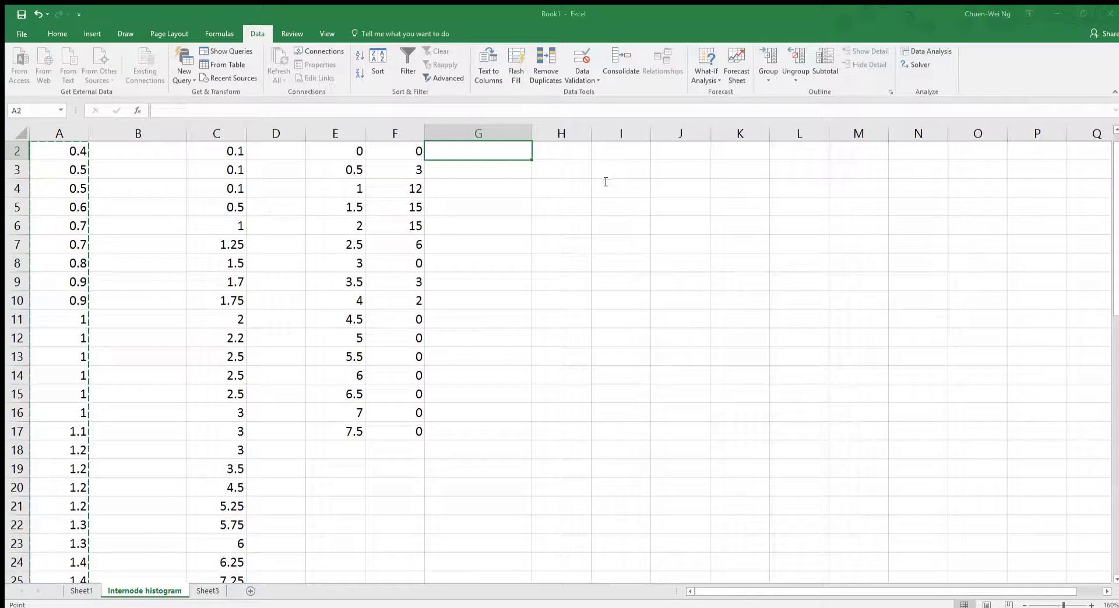
scroll(286, 220, "up", 1)
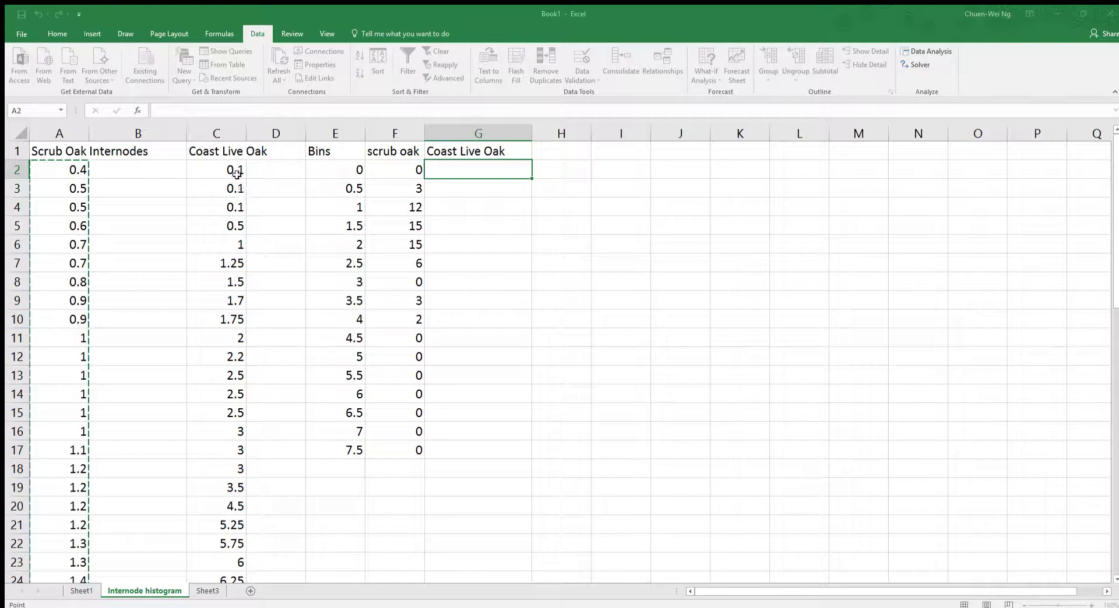
left_click_drag(234, 171, 229, 546)
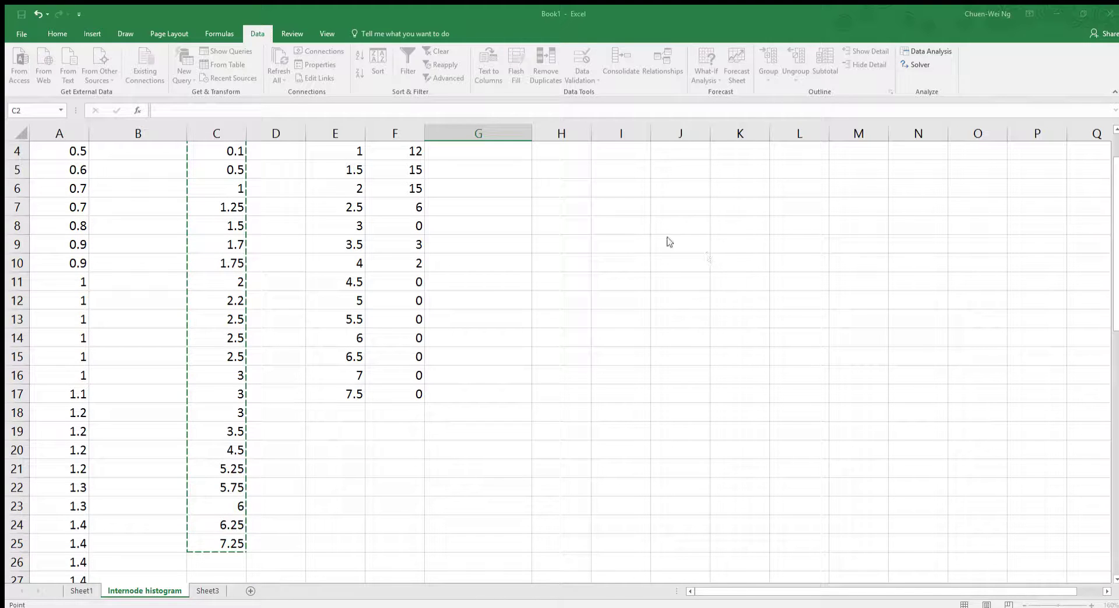
Set the histogram's output range to I1:K17 and generate the Bin and Frequency table
key("Tab")
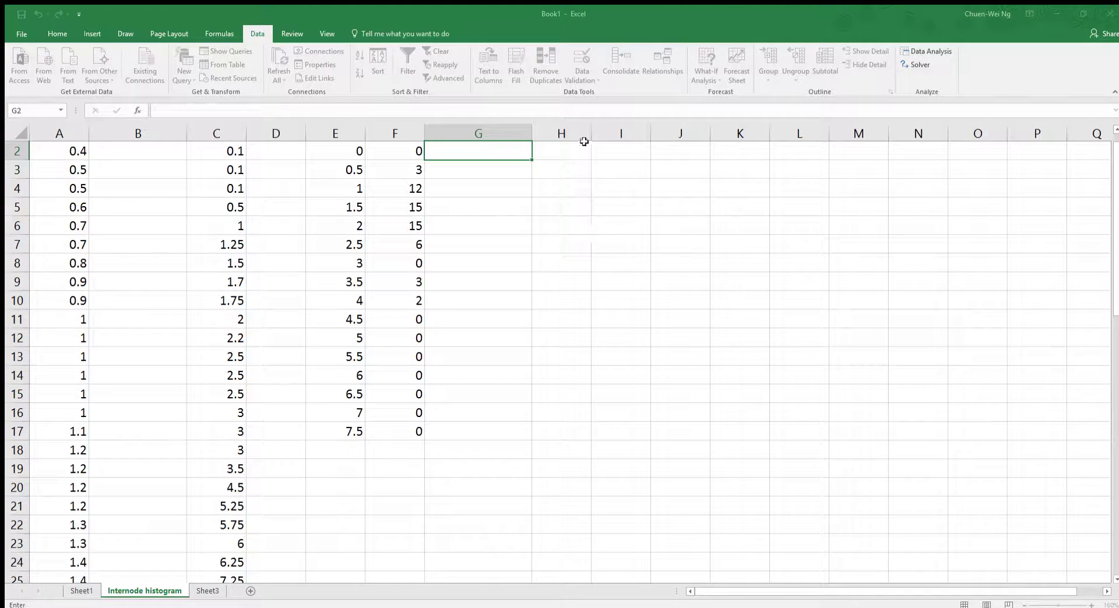
scroll(671, 207, "up", 1)
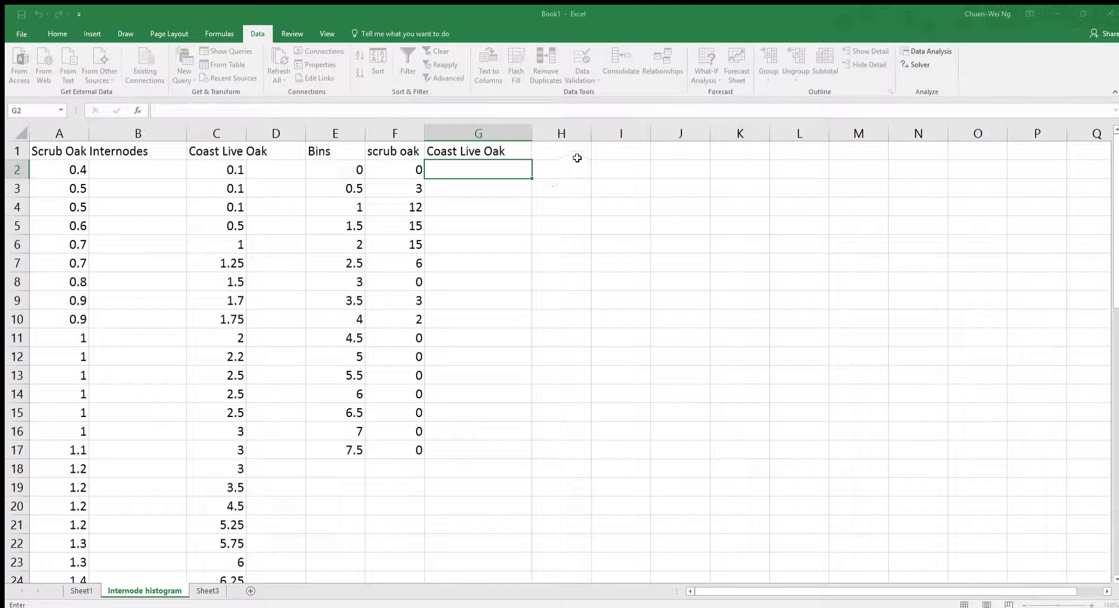
left_click(615, 151)
left_click_drag(615, 151, 721, 454)
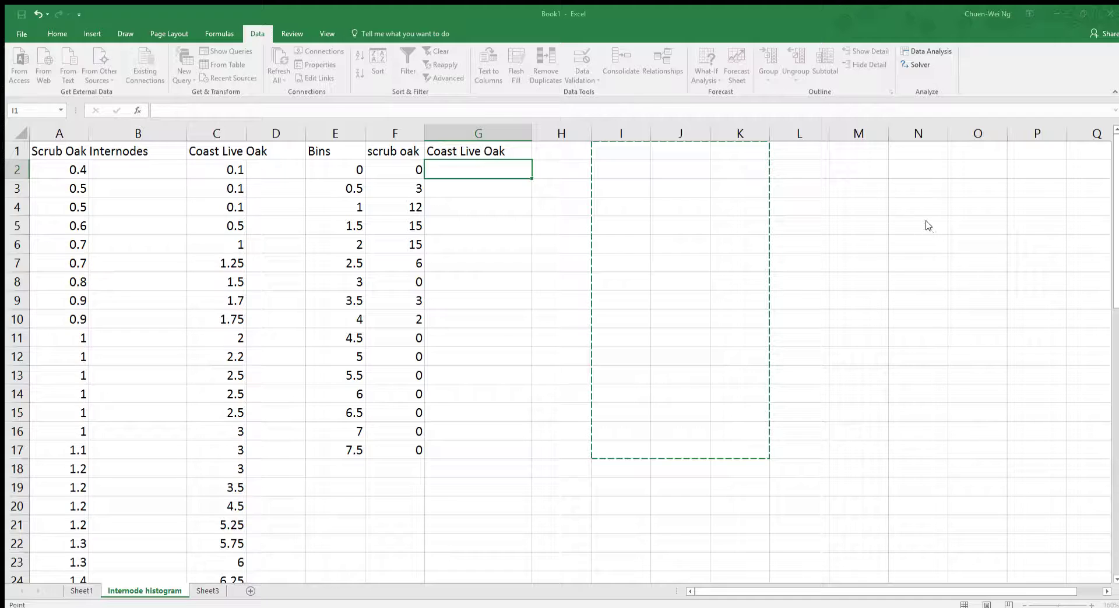
key("Return")
left_click(821, 267)
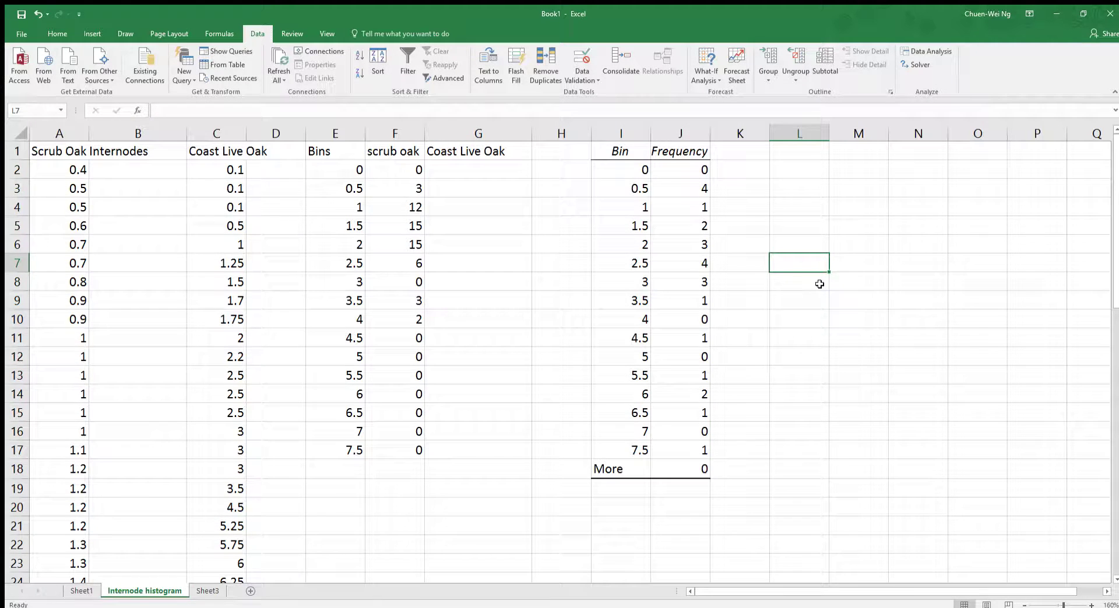
Copy the Coast Live Oak frequencies from J2:J17 into column G beside the bins, starting at G2
left_click(694, 169)
left_click_drag(694, 169, 689, 452)
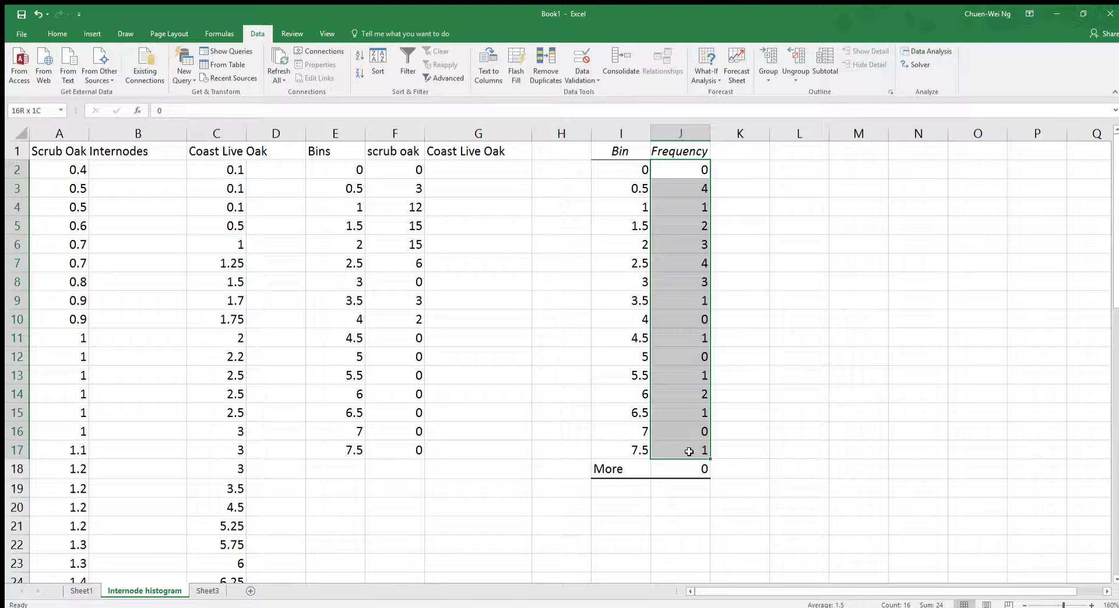
key("ctrl+c")
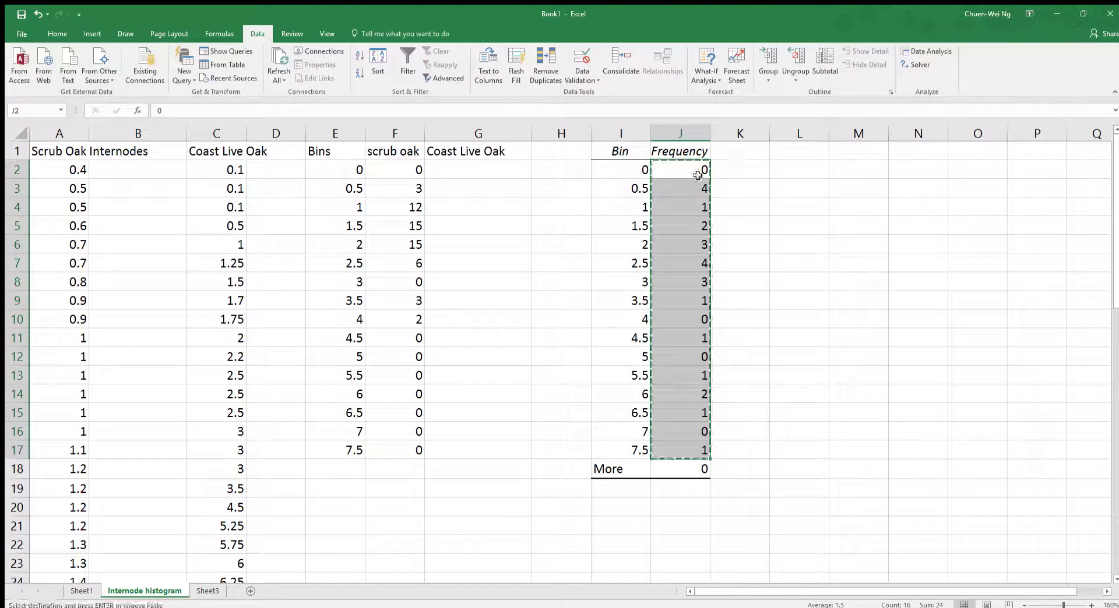
left_click(488, 174)
key("ctrl+v")
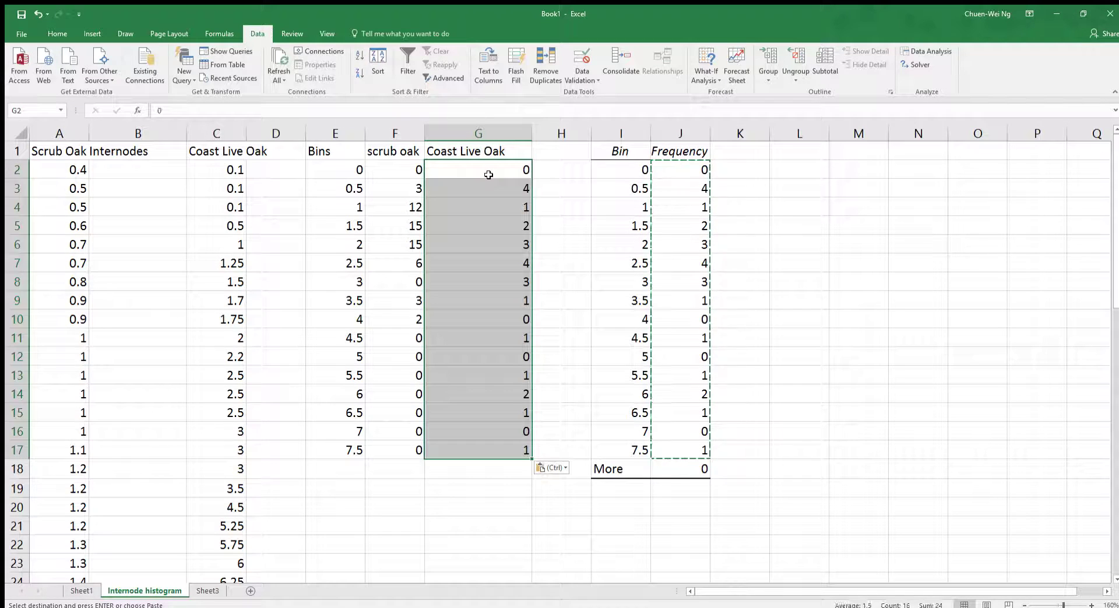
Clear the generated Bin and Frequency table from columns I and J, and adjust the widths of columns F and G
left_click(784, 244)
left_click_drag(646, 132, 678, 136)
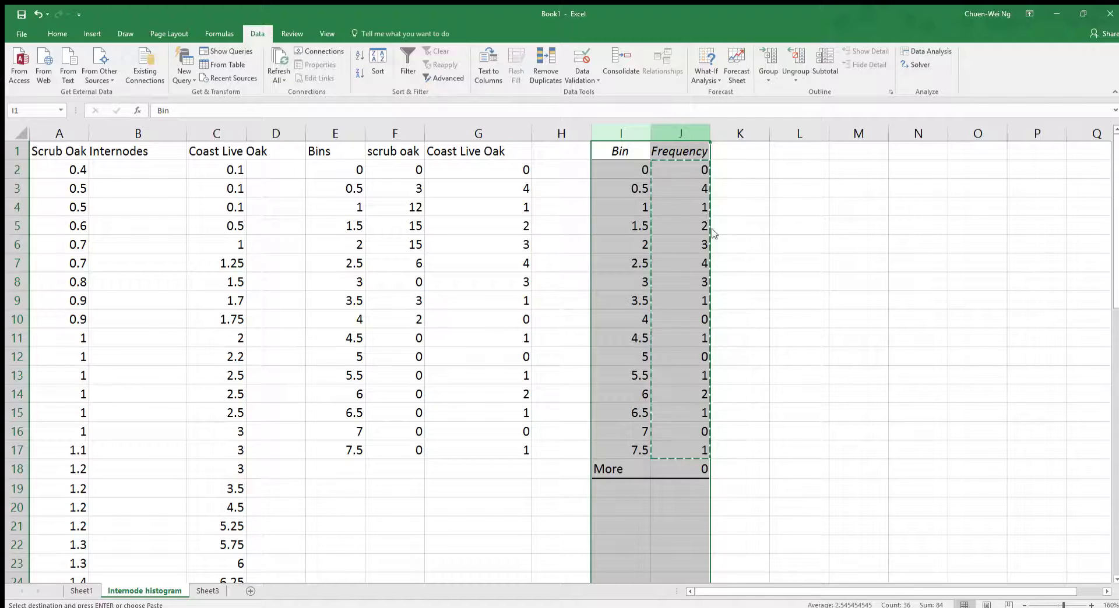
key("Delete")
left_click(840, 261)
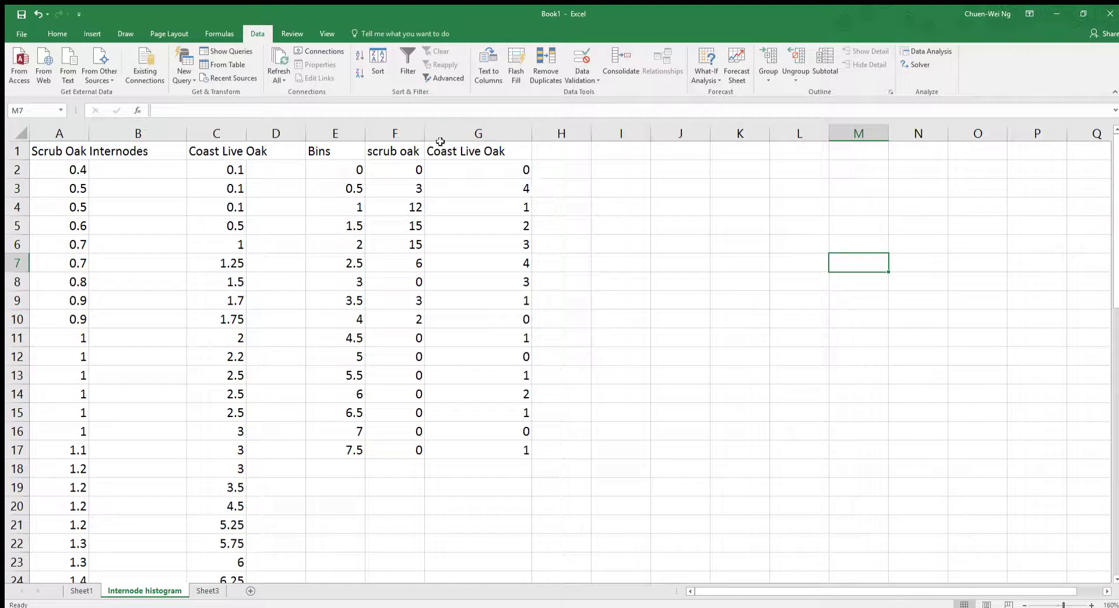
left_click_drag(425, 140, 448, 140)
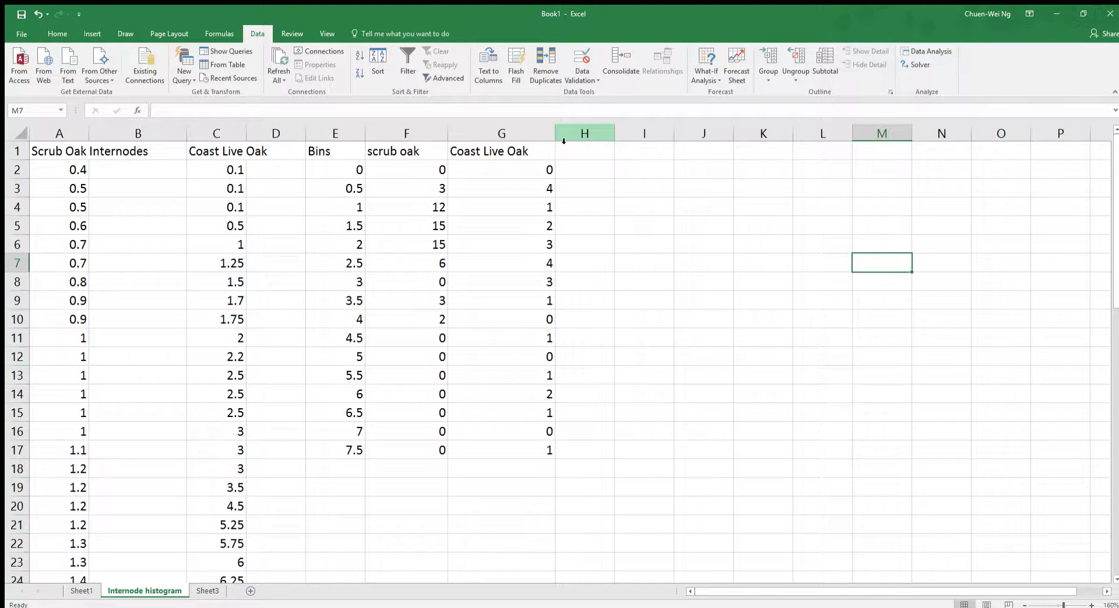
left_click_drag(555, 140, 519, 140)
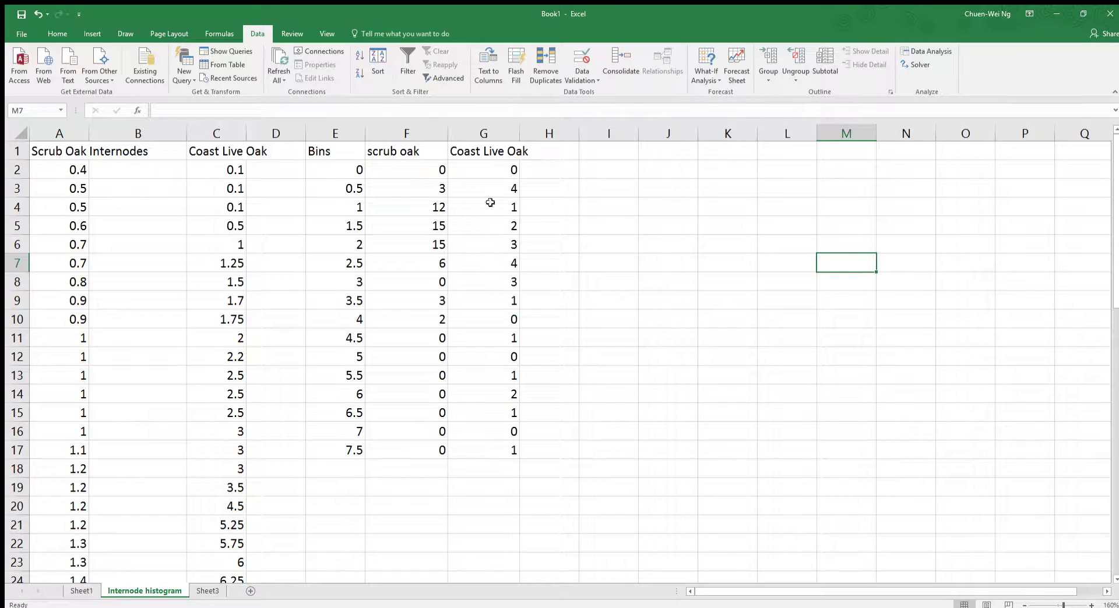
Format the bins and both frequency columns in E1:G17 as a table with a header row
left_click_drag(326, 151, 494, 452)
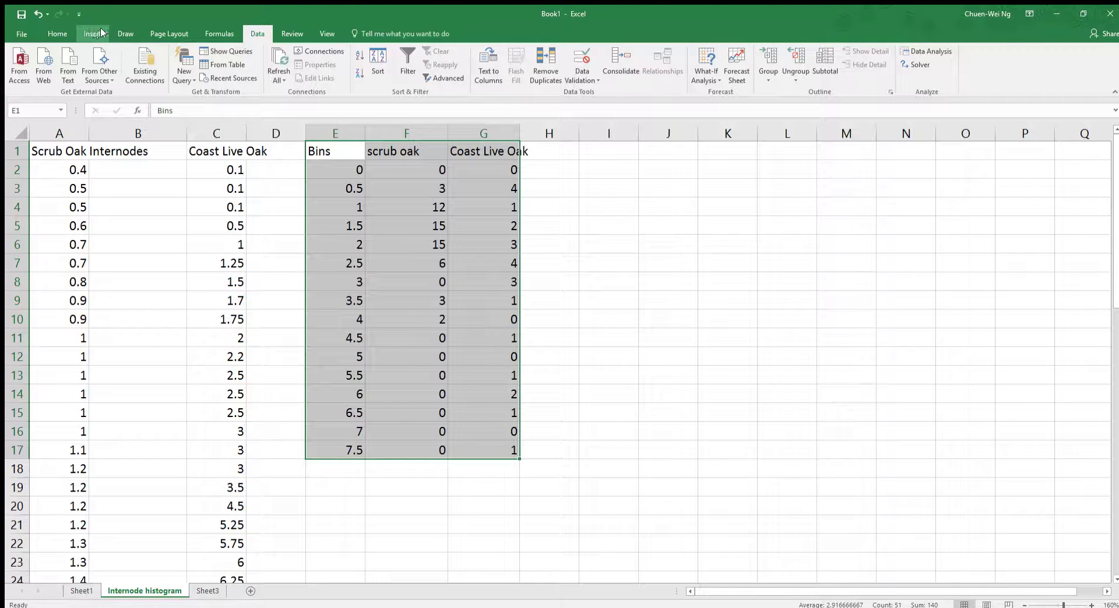
left_click(56, 33)
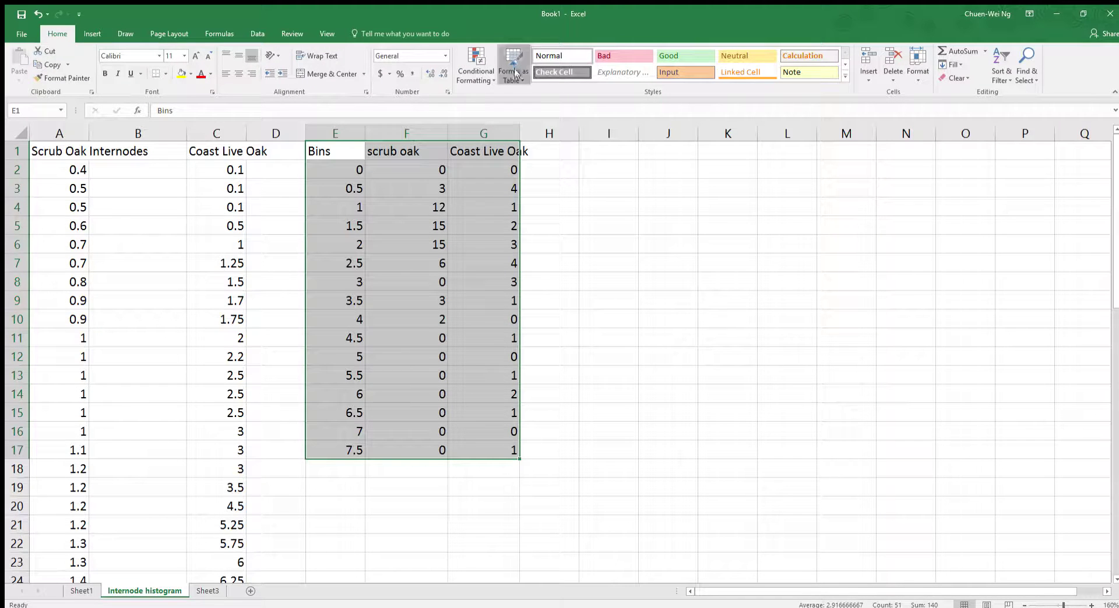
key("ctrl+t")
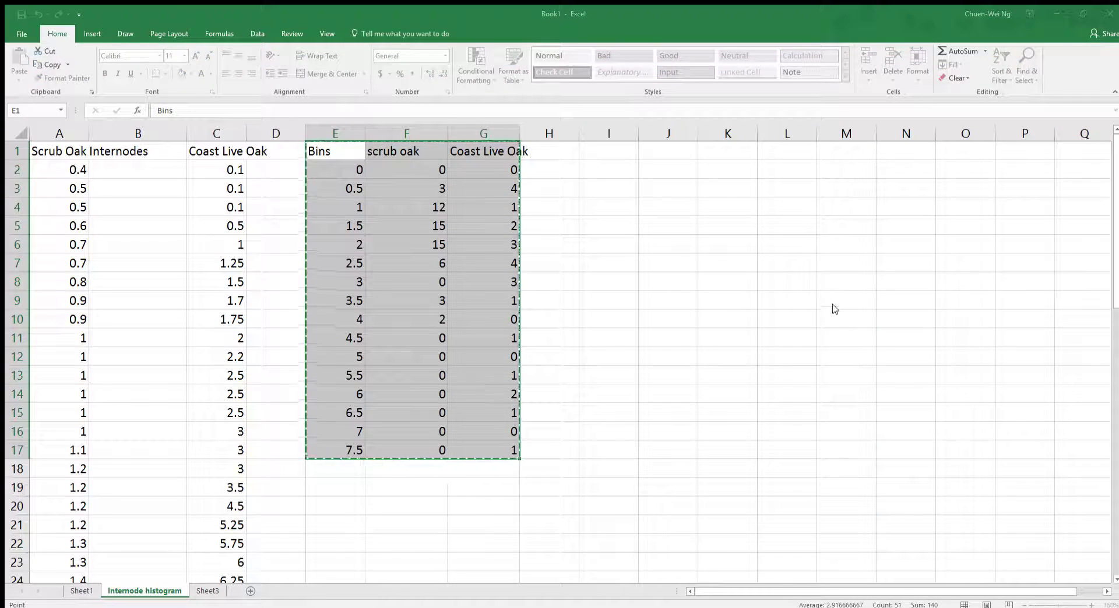
key("Return")
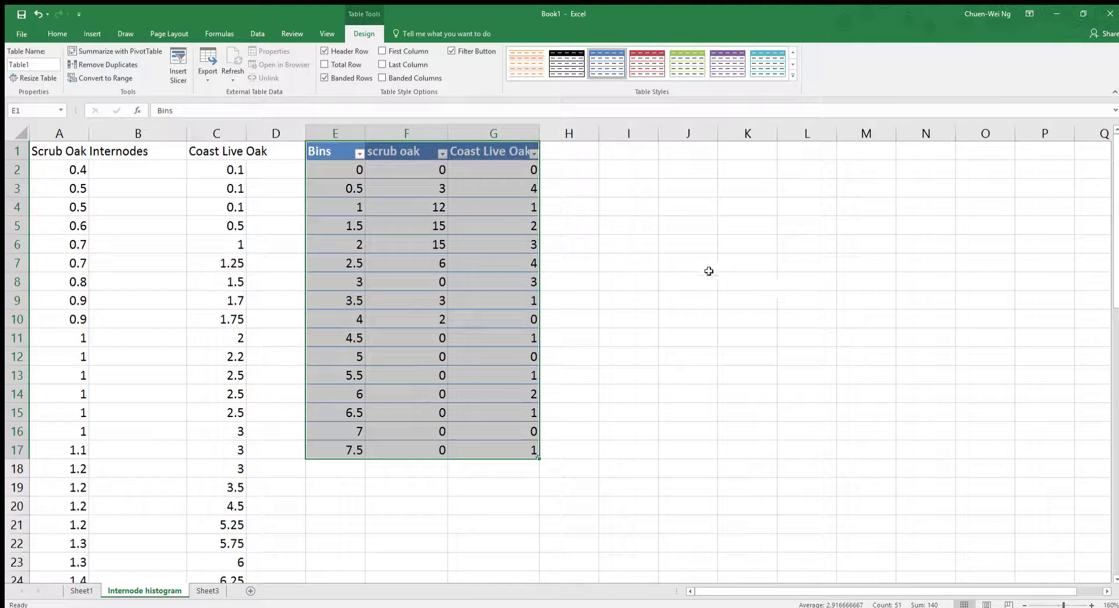
left_click(709, 268)
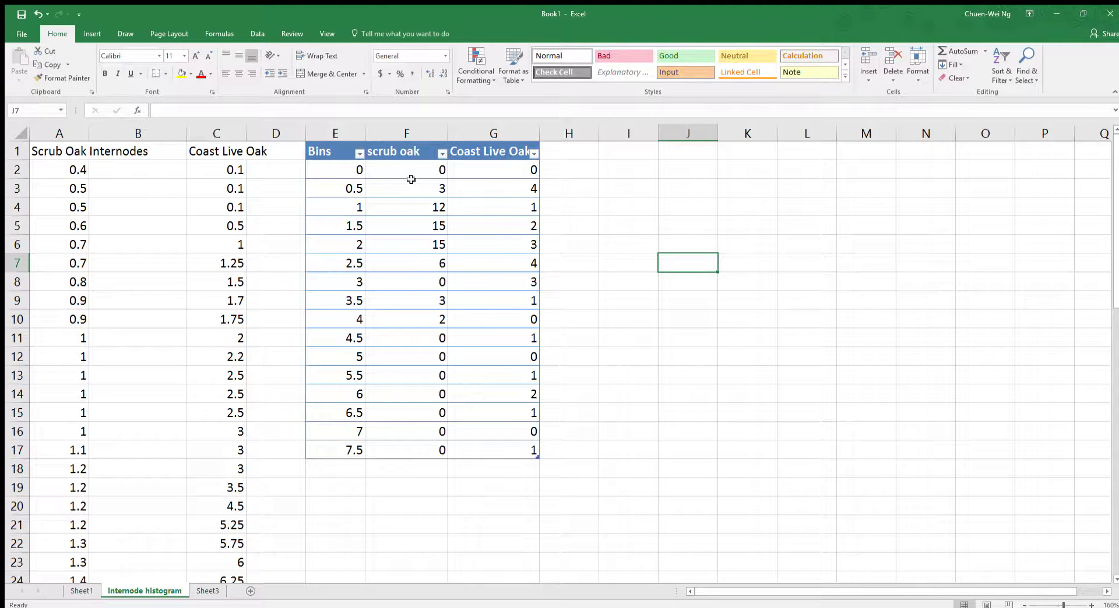
Change the table header in F1 to "scrub oak internode lengths"
left_click(422, 152)
left_click(465, 152)
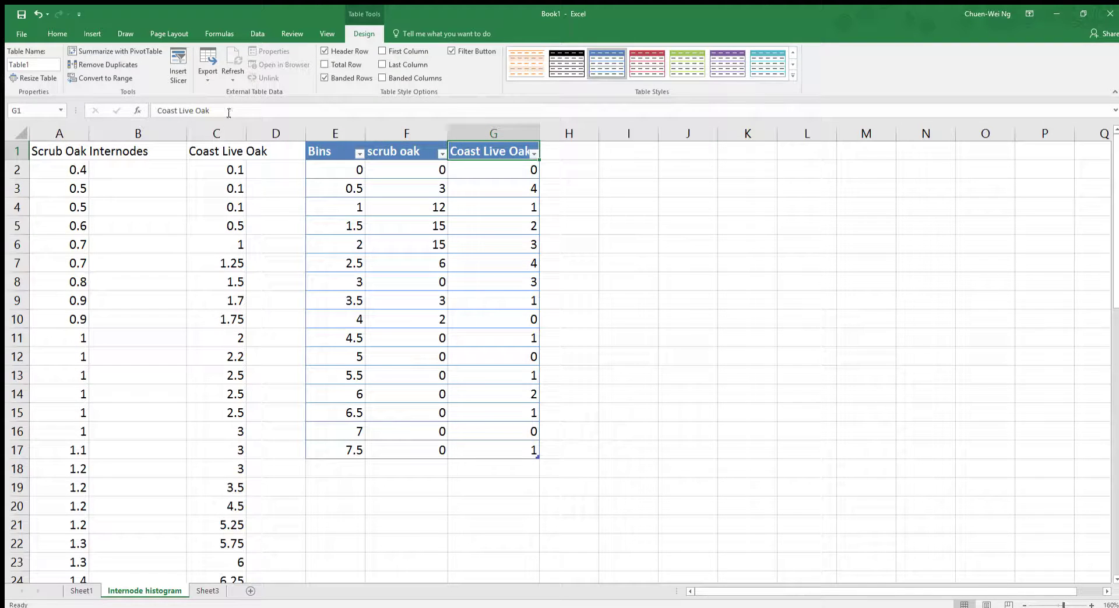
left_click(398, 150)
left_click(254, 116)
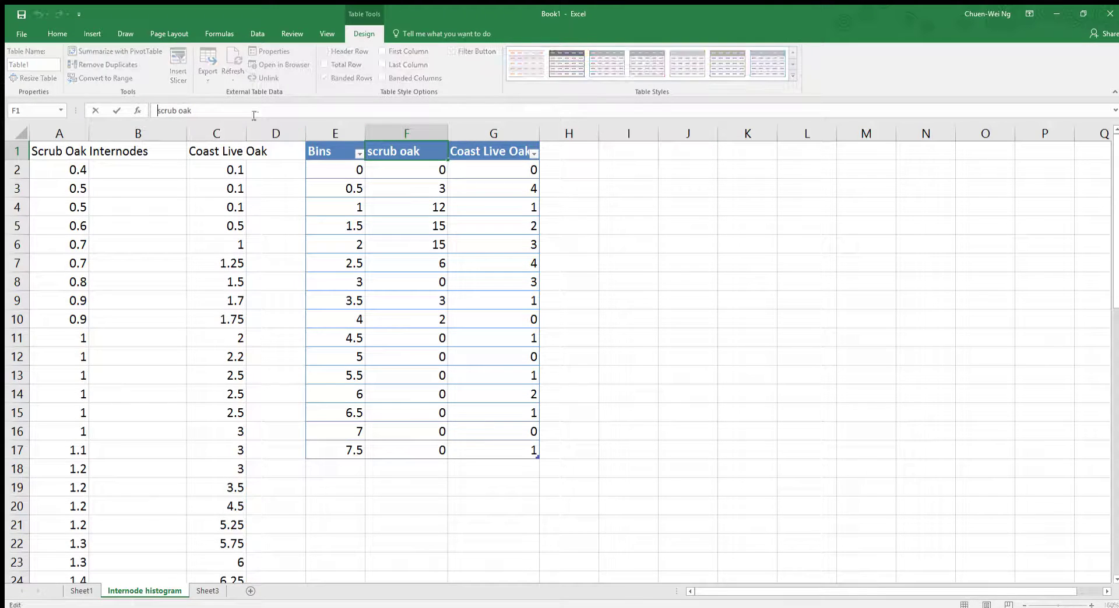
left_click(267, 130)
type("ter")
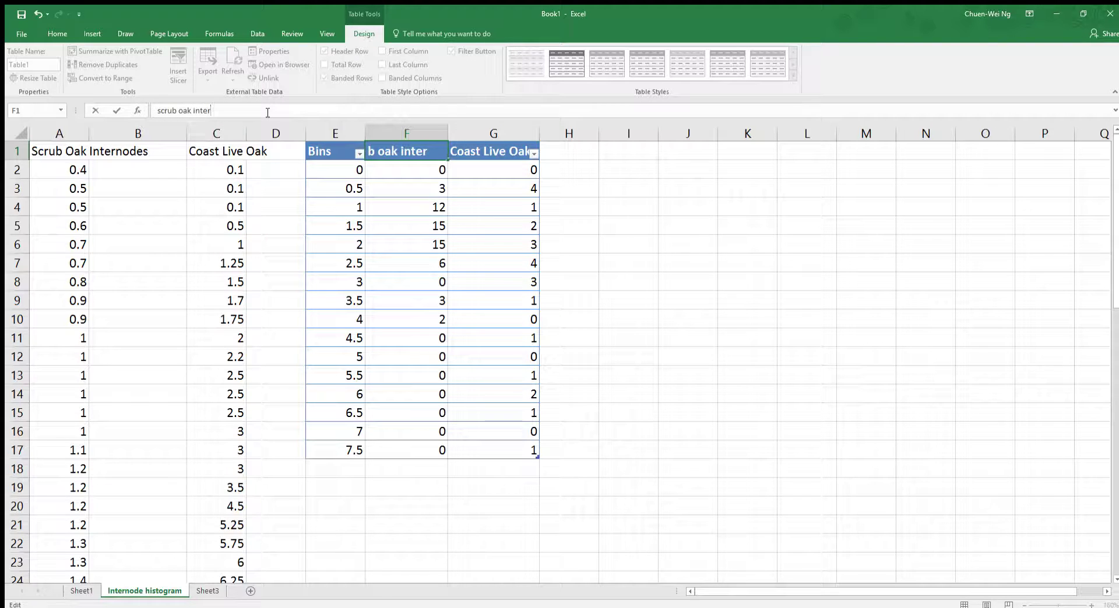
type("node len")
type("gthe")
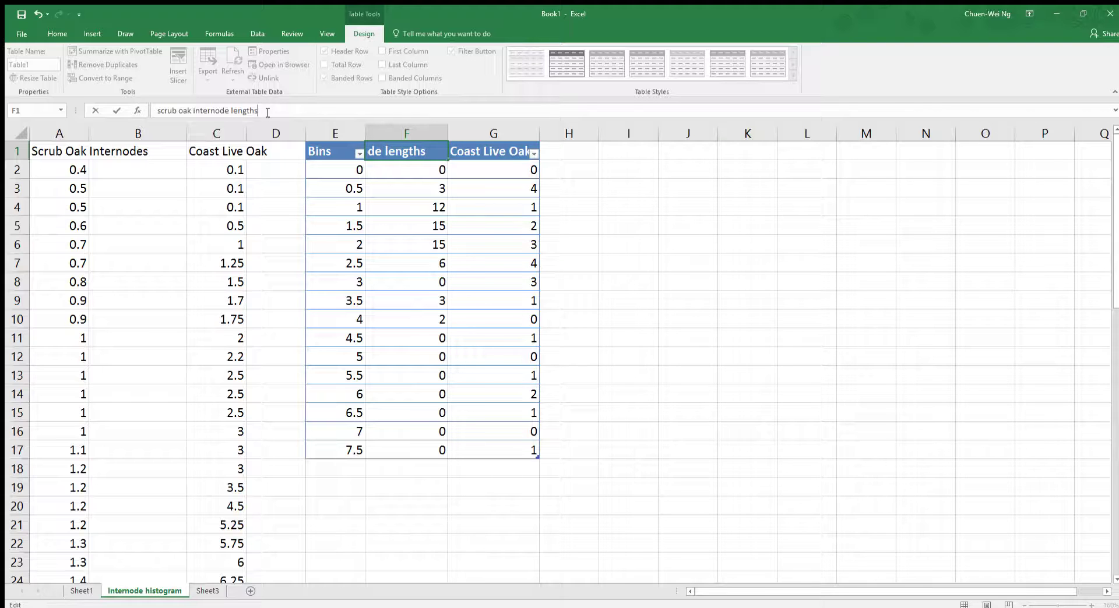
Change the table header in G1 to "Coast Live Oak internode lengths"
left_click(477, 152)
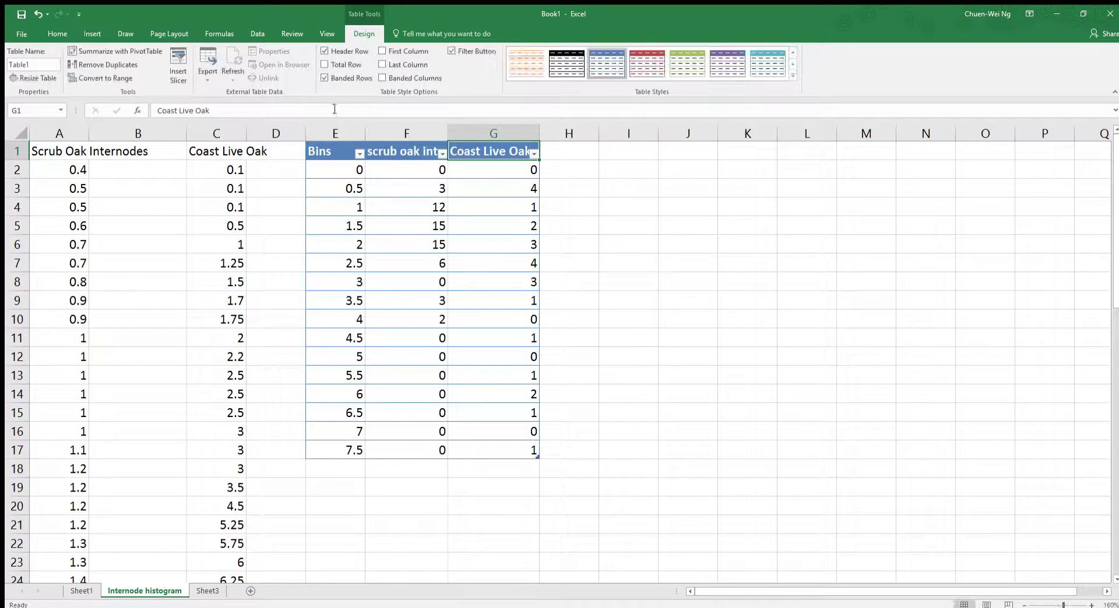
left_click(334, 108)
type("interno")
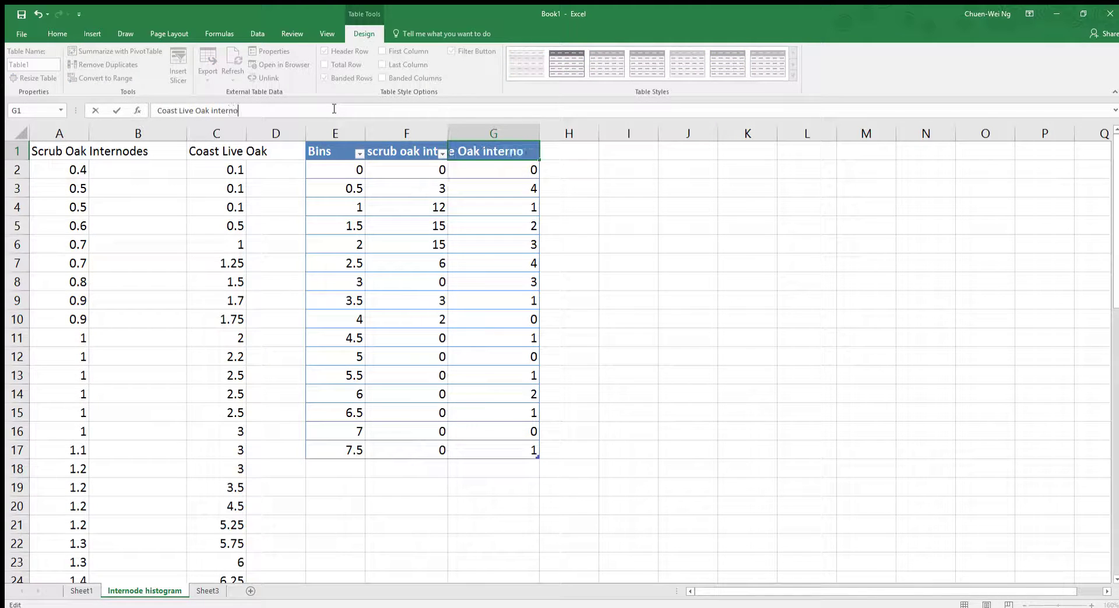
type("de ")
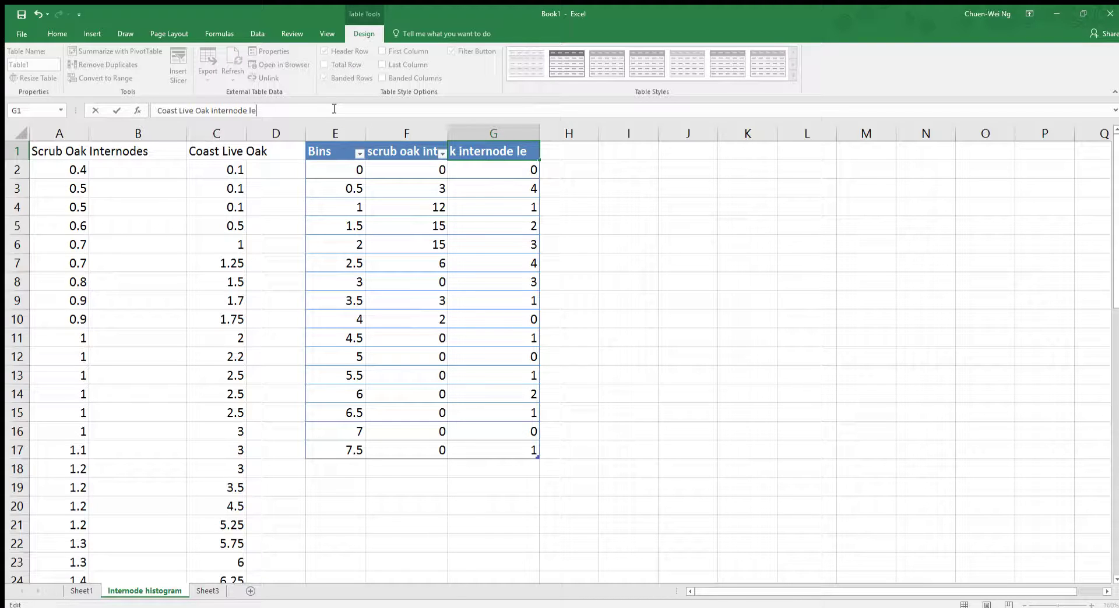
type("lengths")
key("Return")
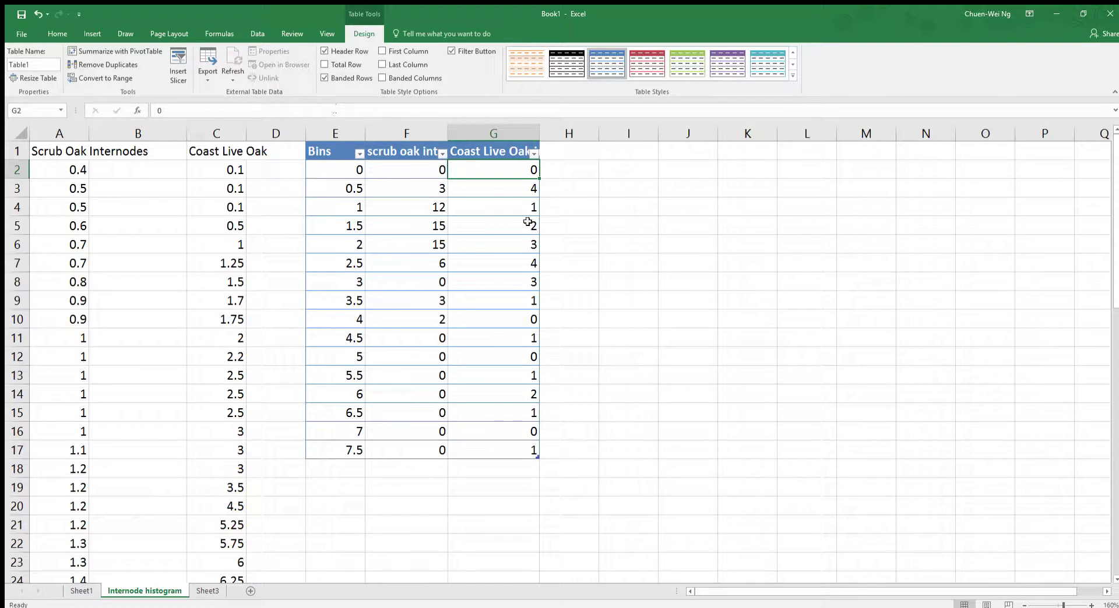
left_click(604, 221)
Insert a clustered column chart from the table E1:G17 and place it beside the table, over columns H to O
left_click_drag(338, 152, 525, 453)
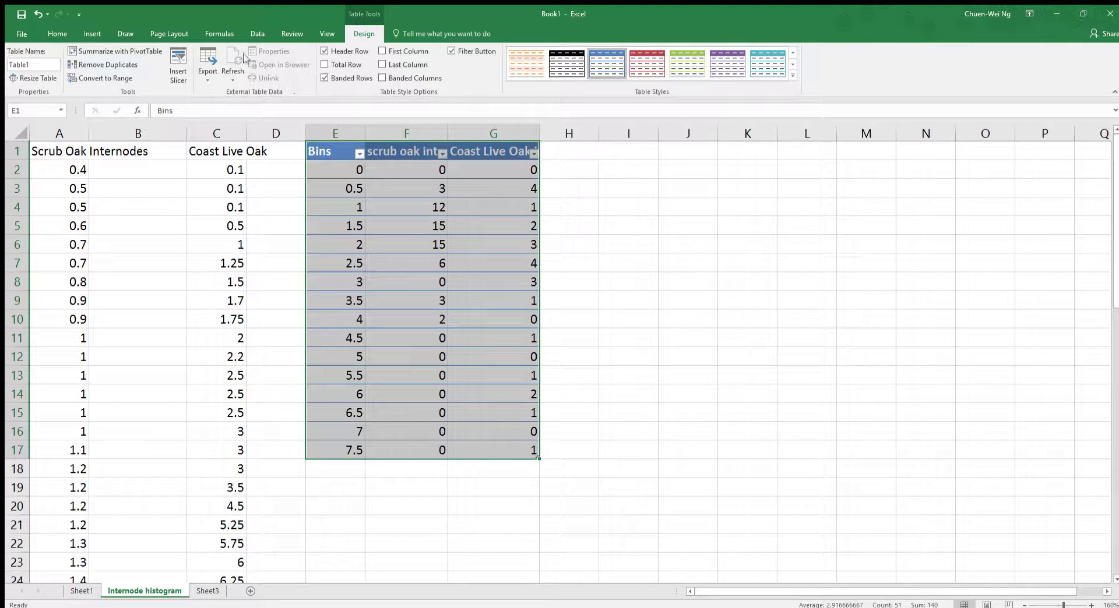
left_click(95, 34)
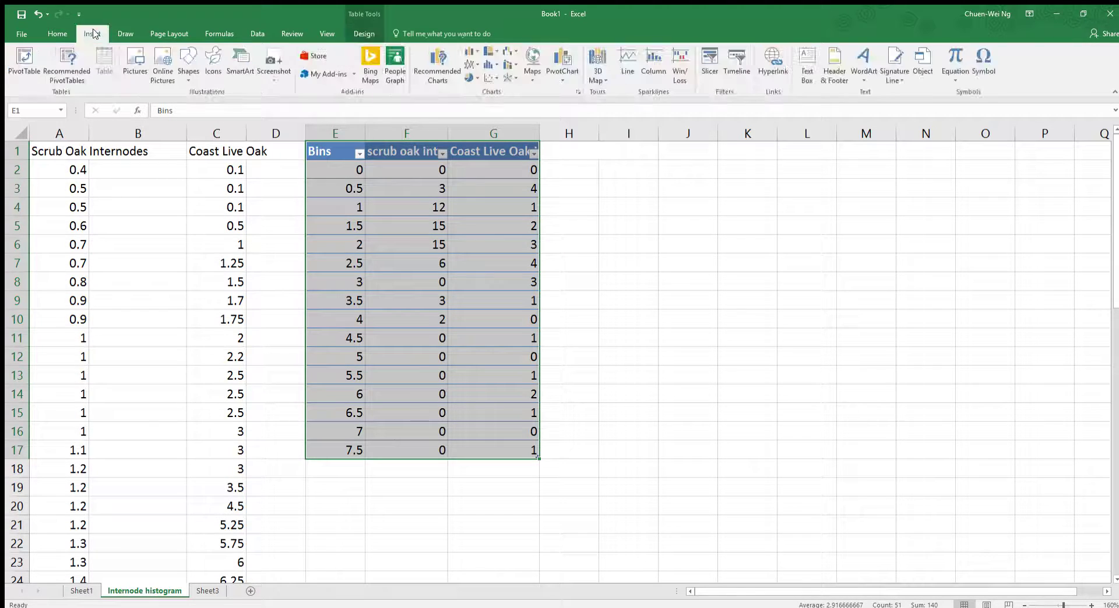
left_click(469, 51)
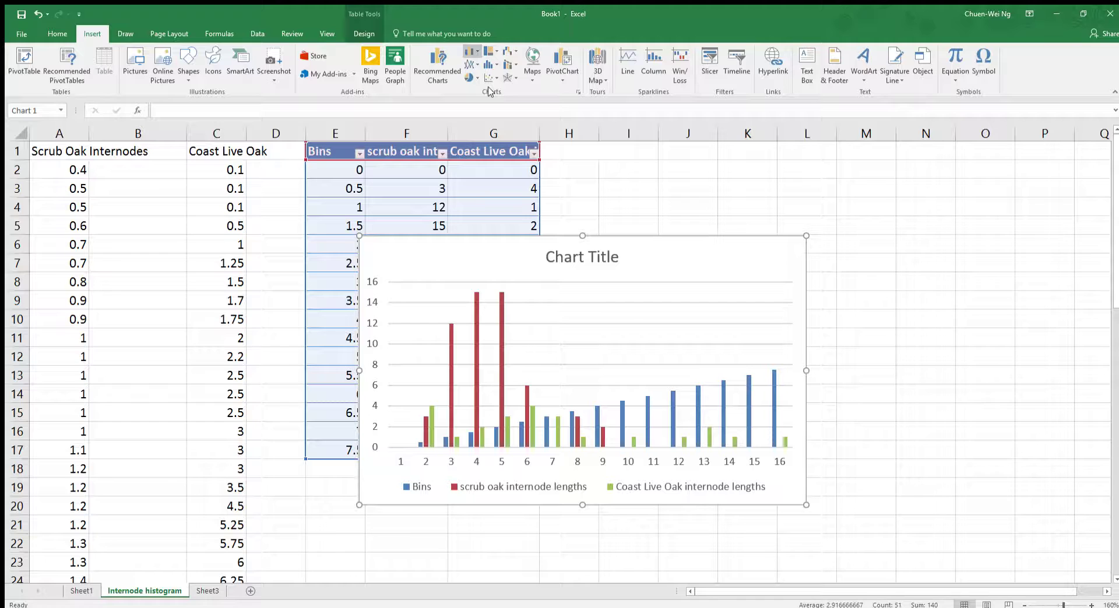
left_click_drag(673, 238, 895, 170)
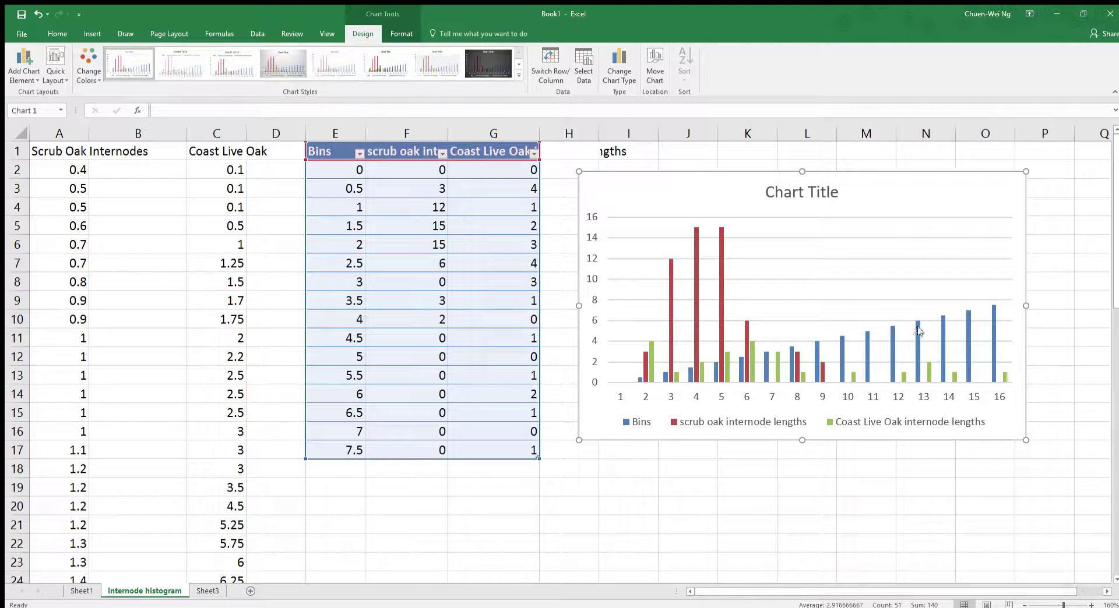
Delete the Bins data series from the column chart
left_click(992, 315)
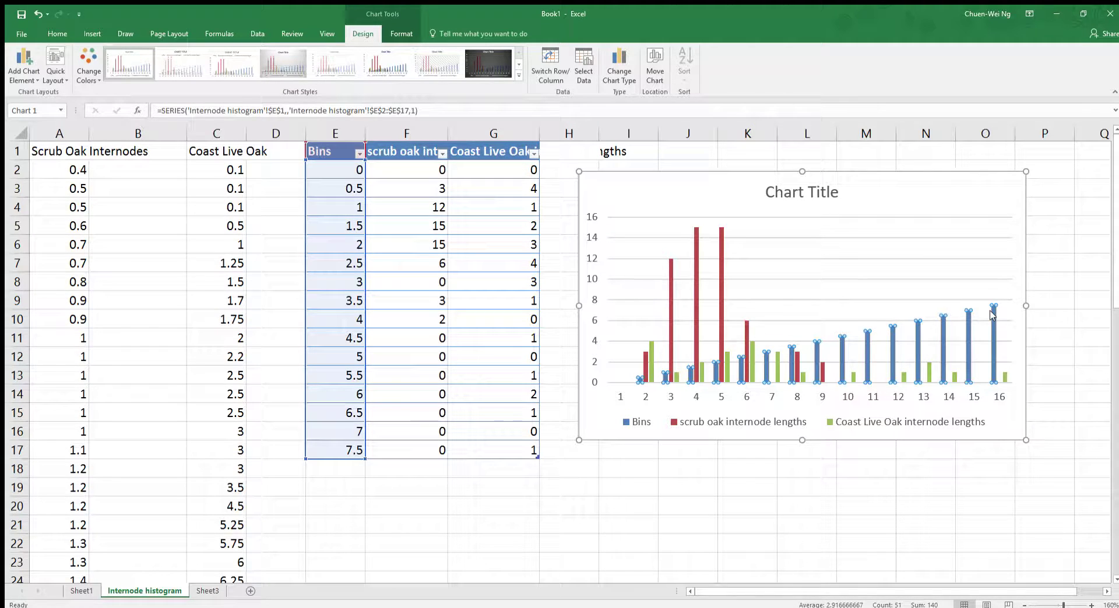
key("Delete")
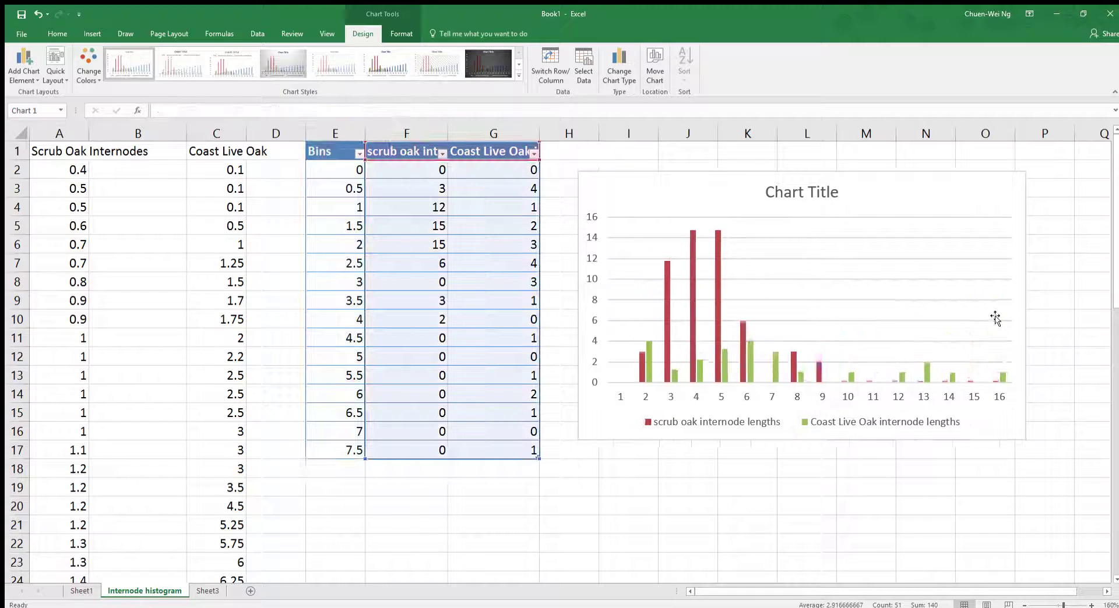
left_click(875, 316)
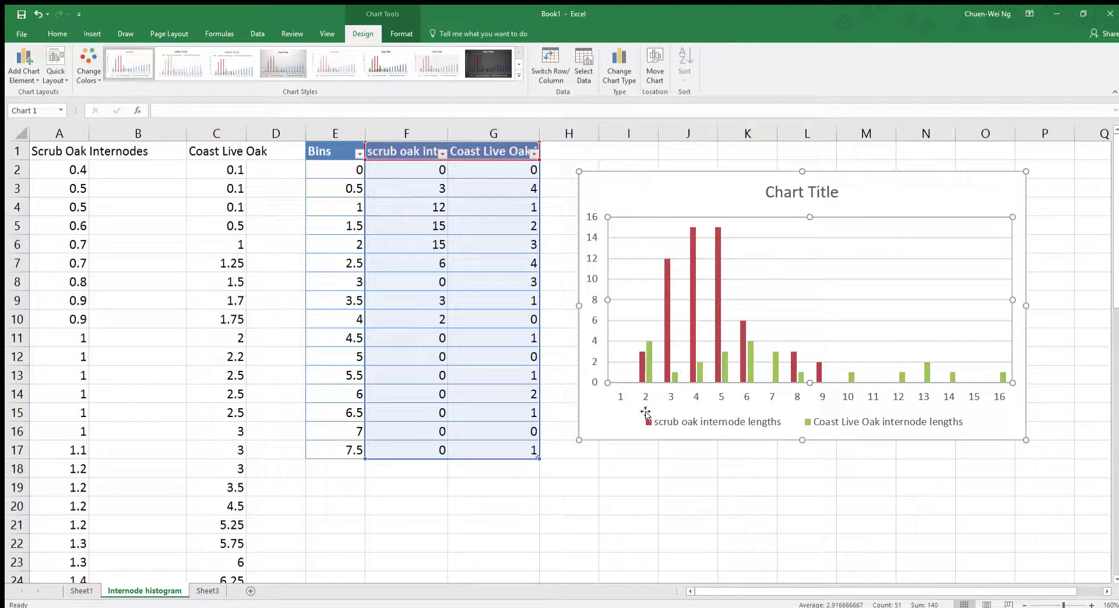
Set the column chart's horizontal axis labels to the bin values in E2:E17
left_click(608, 489)
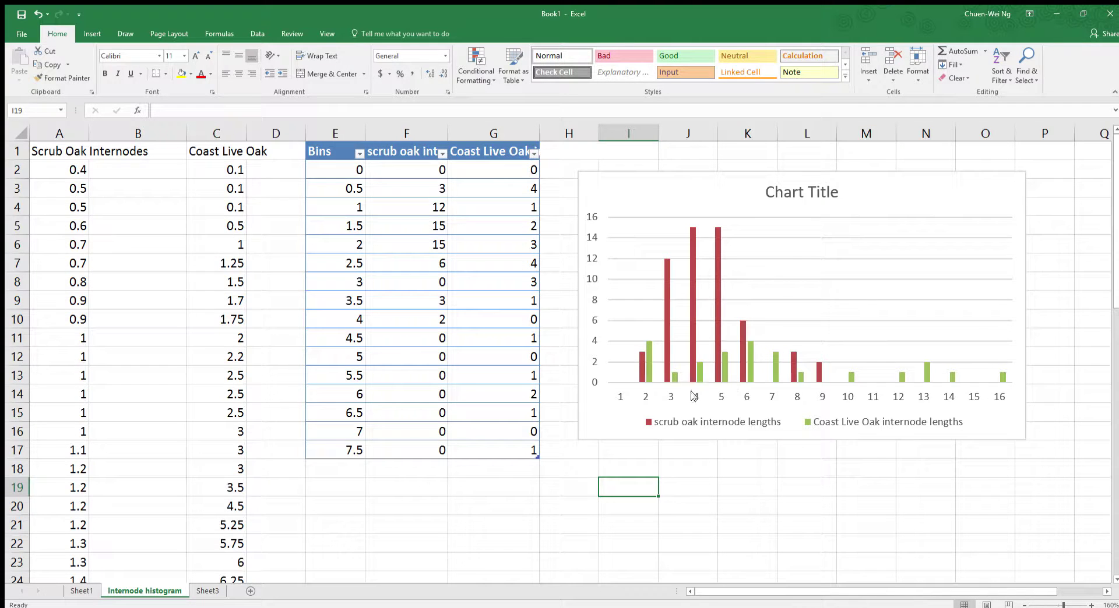
left_click(666, 397)
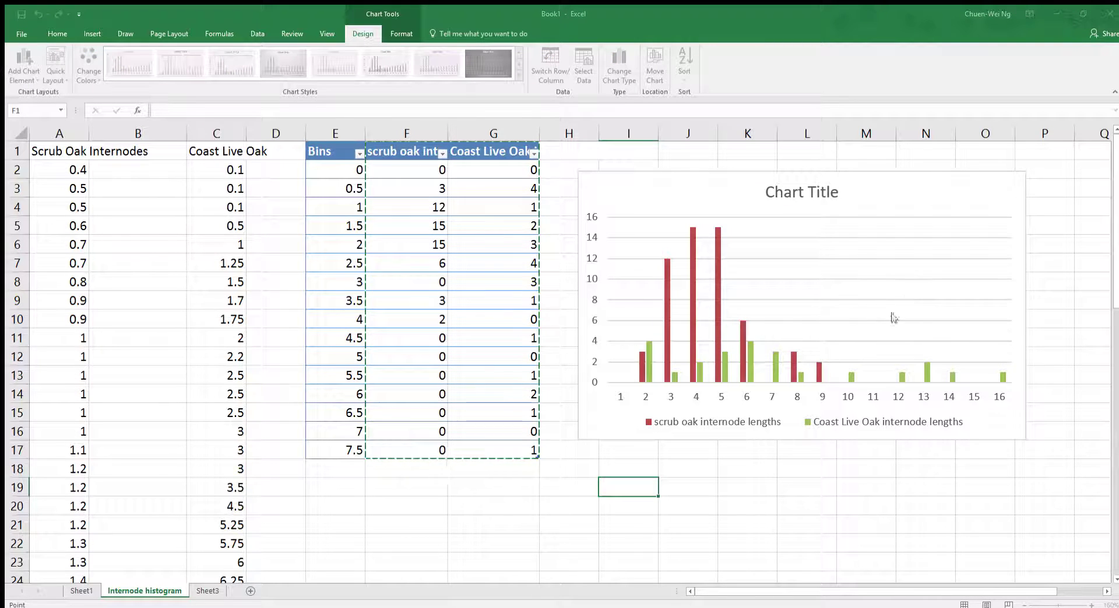
key("BackSpace")
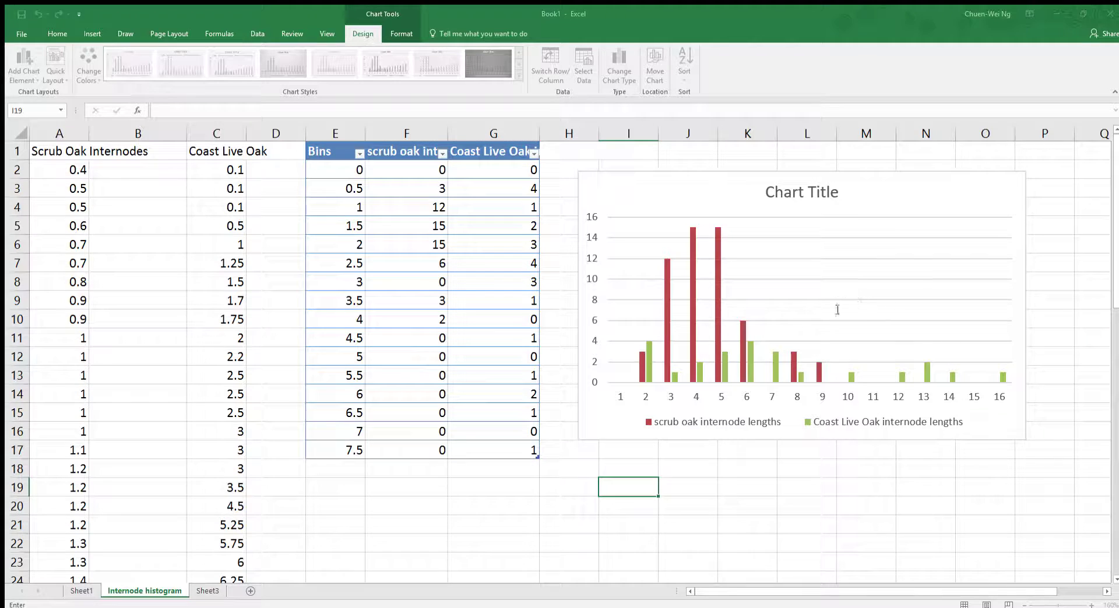
left_click_drag(349, 170, 343, 449)
key("Return")
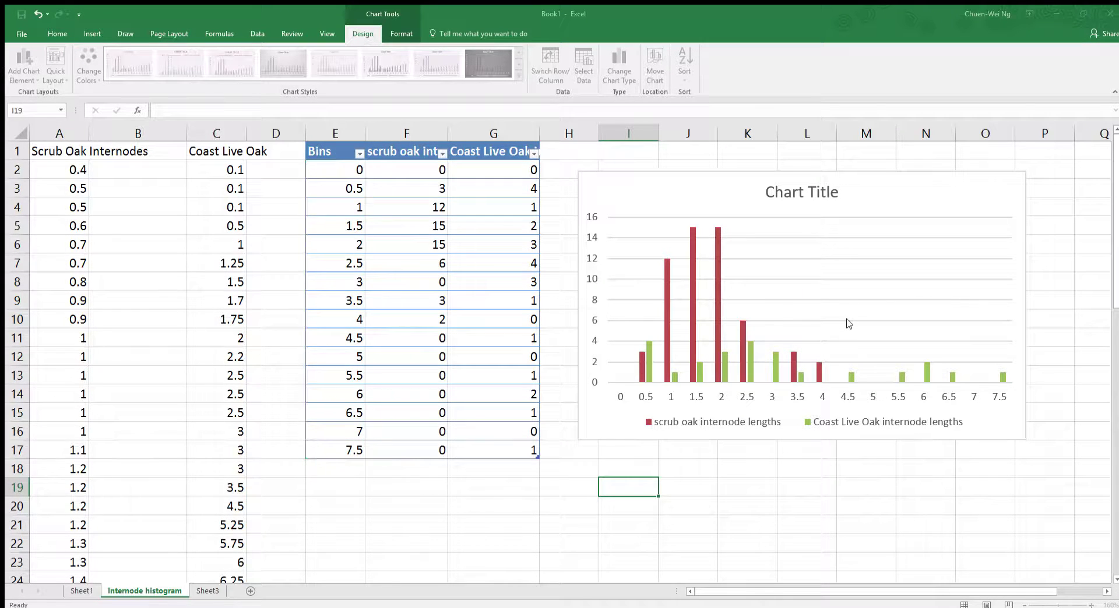
left_click(929, 403)
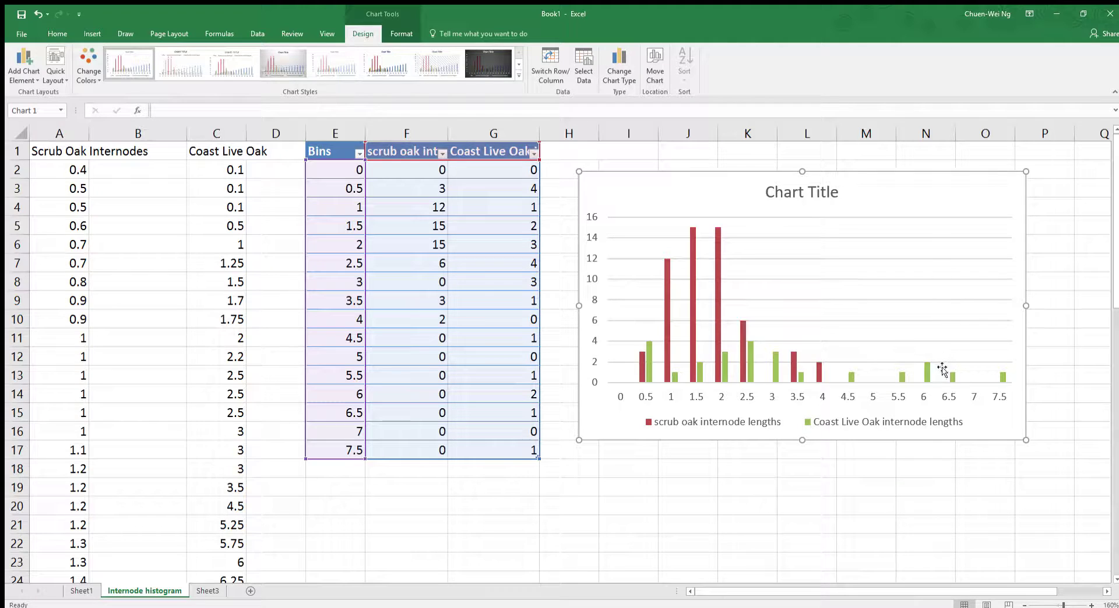
left_click(868, 472)
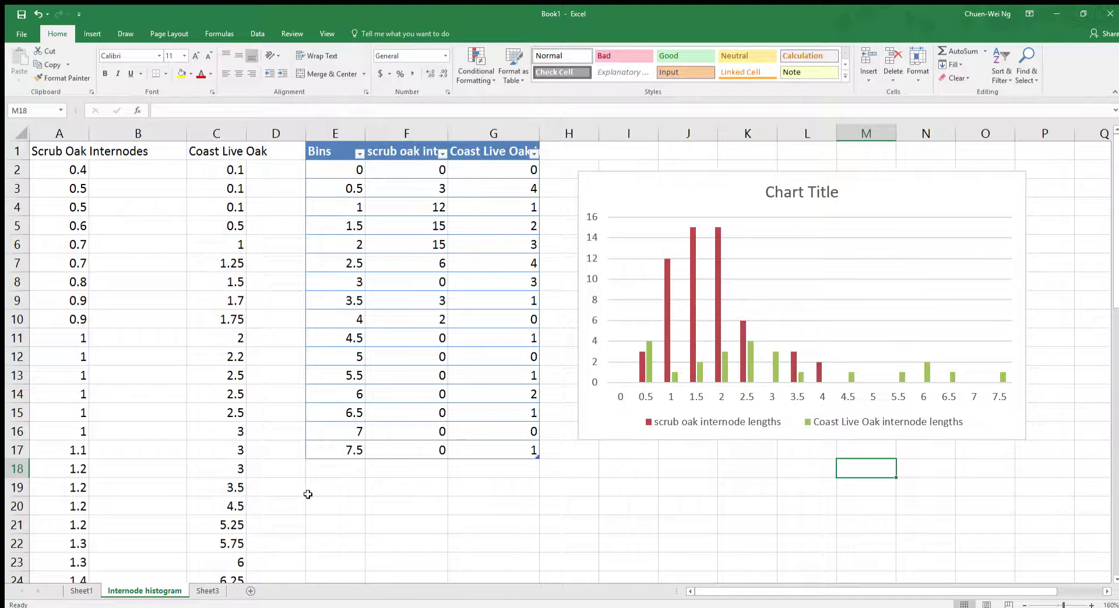
Rename Sheet3 as "Internode Anova"
left_click(200, 591)
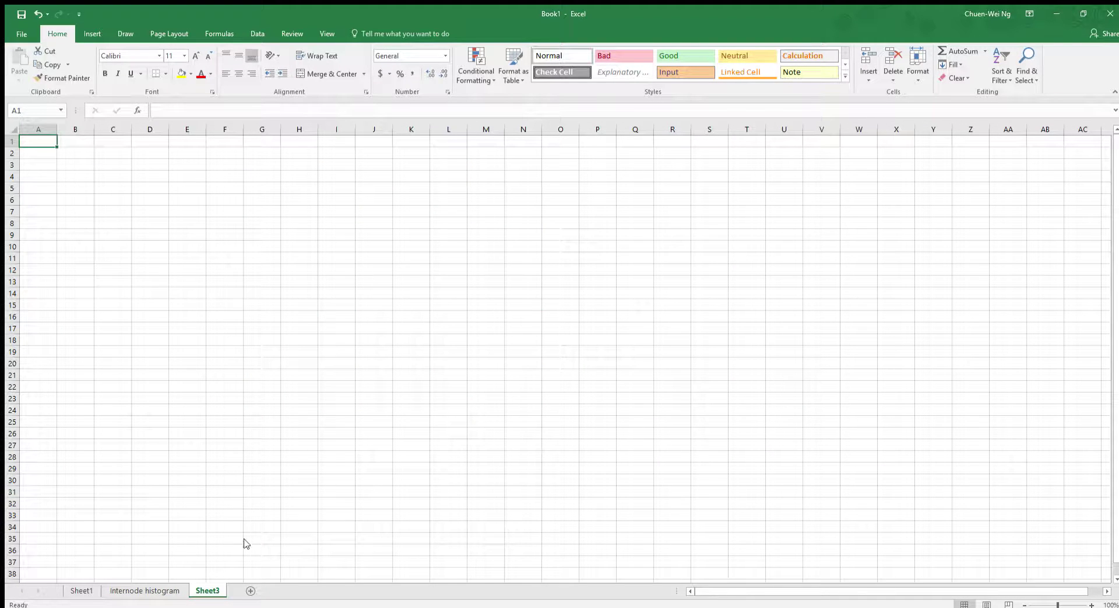
key("alt+h")
type("or")
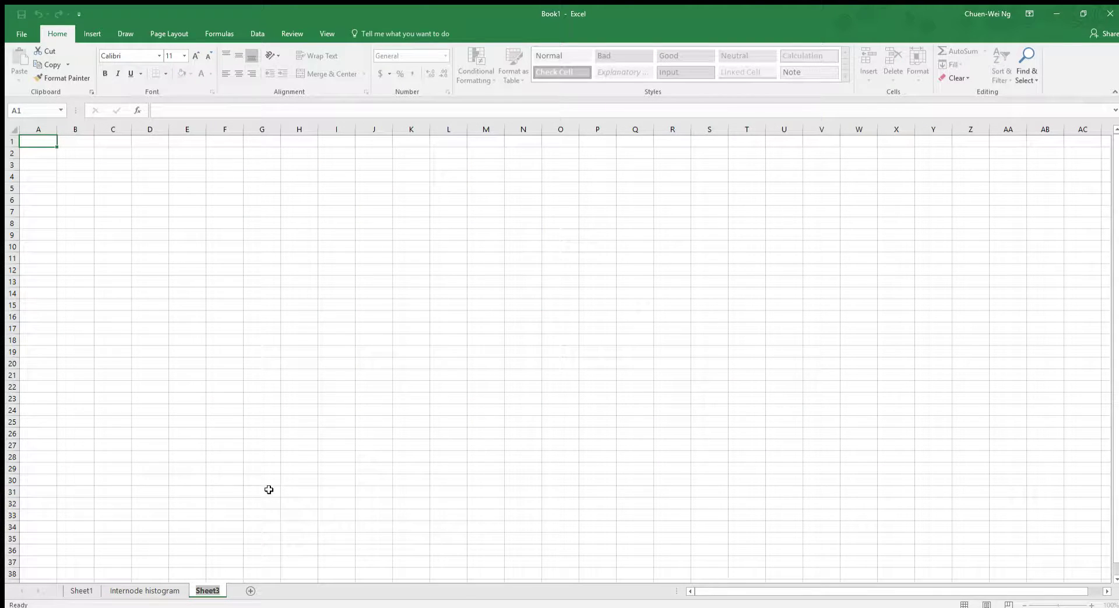
type("Internode Anova")
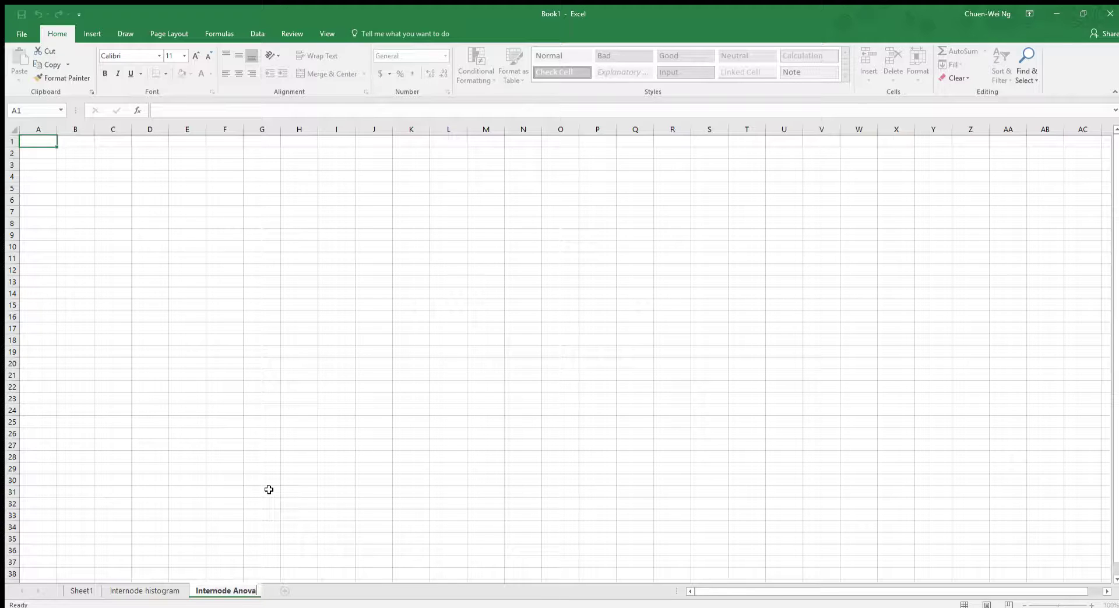
left_click(332, 493)
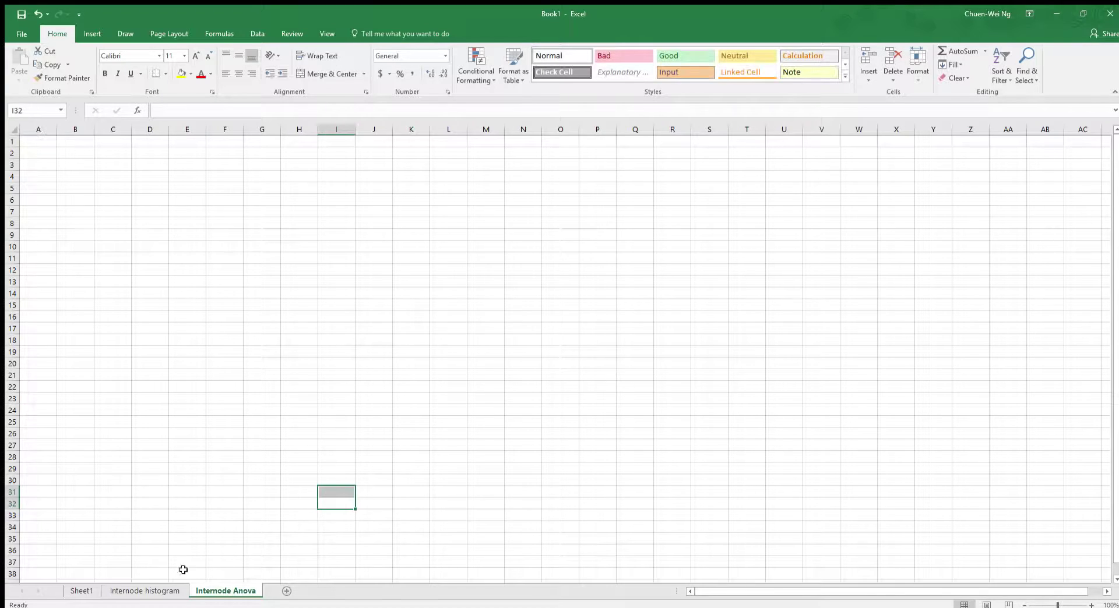
Copy the Scrub Oak and Coast Live Oak data in columns A to C of Internode histogram to cell A1 of Internode Anova
left_click(134, 590)
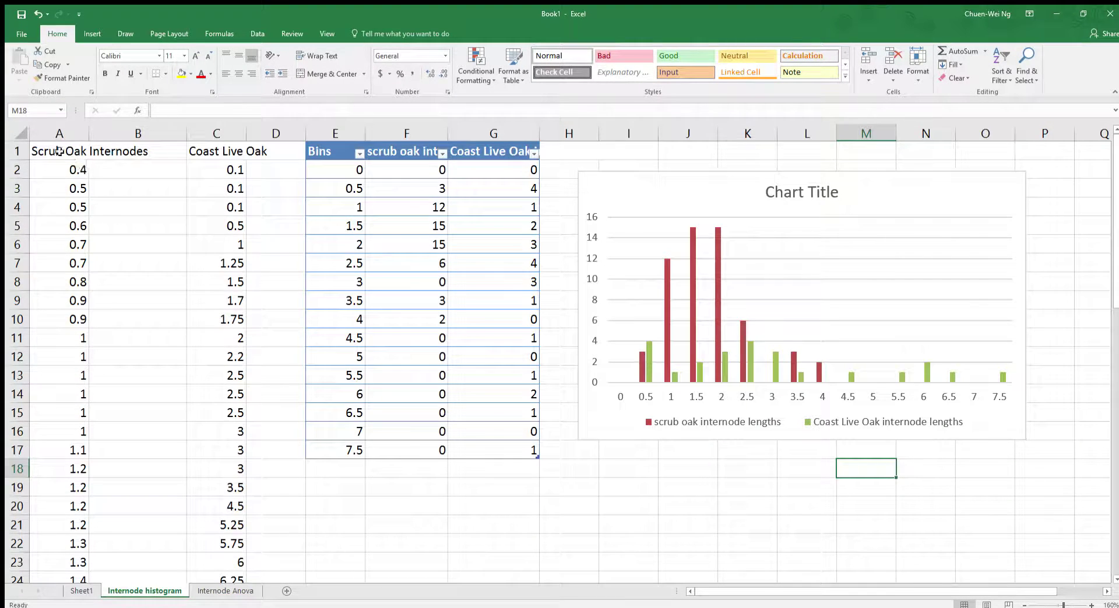
left_click_drag(59, 152, 238, 522)
key("ctrl+c")
scroll(247, 243, "down", 4)
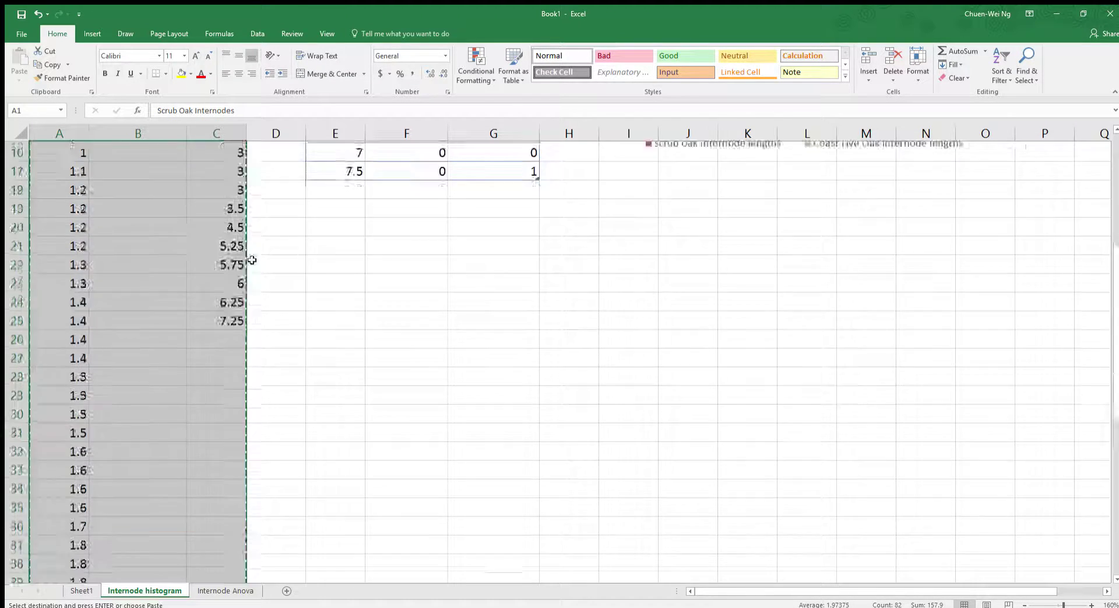
scroll(250, 257, "up", 4)
left_click(225, 591)
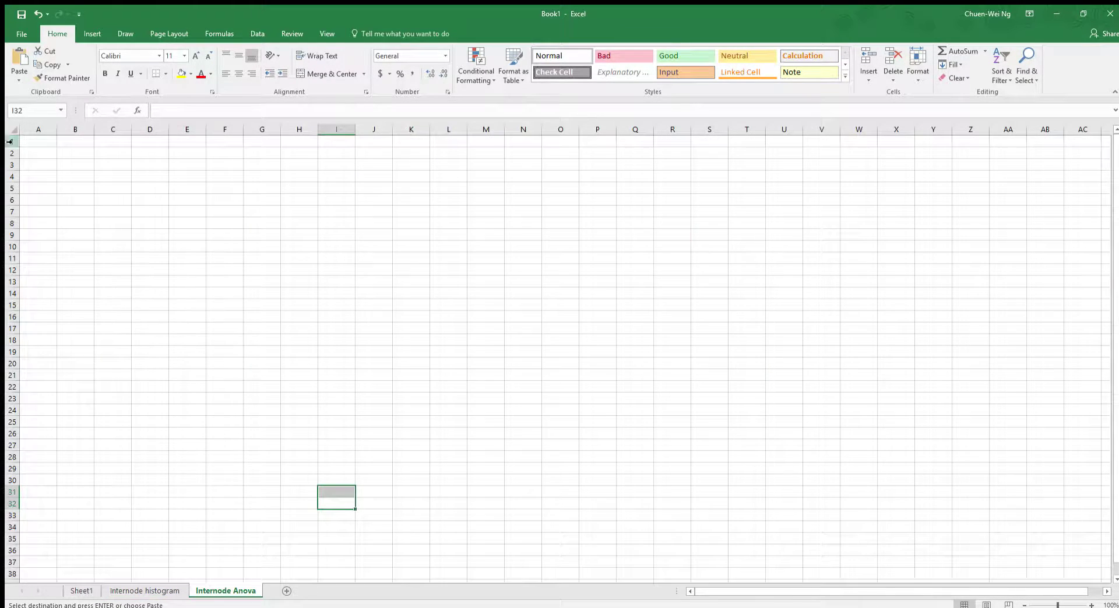
left_click(47, 143)
key("ctrl+v")
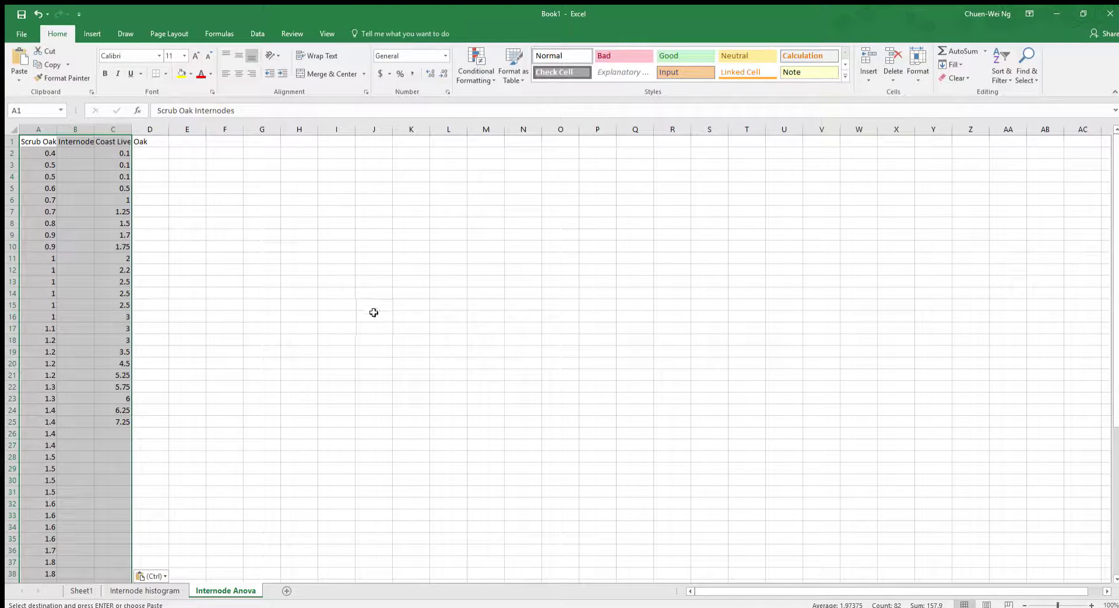
Delete the empty column B between the Scrub Oak and Coast Live Oak data on the Internode Anova sheet
scroll(392, 327, "up", 8)
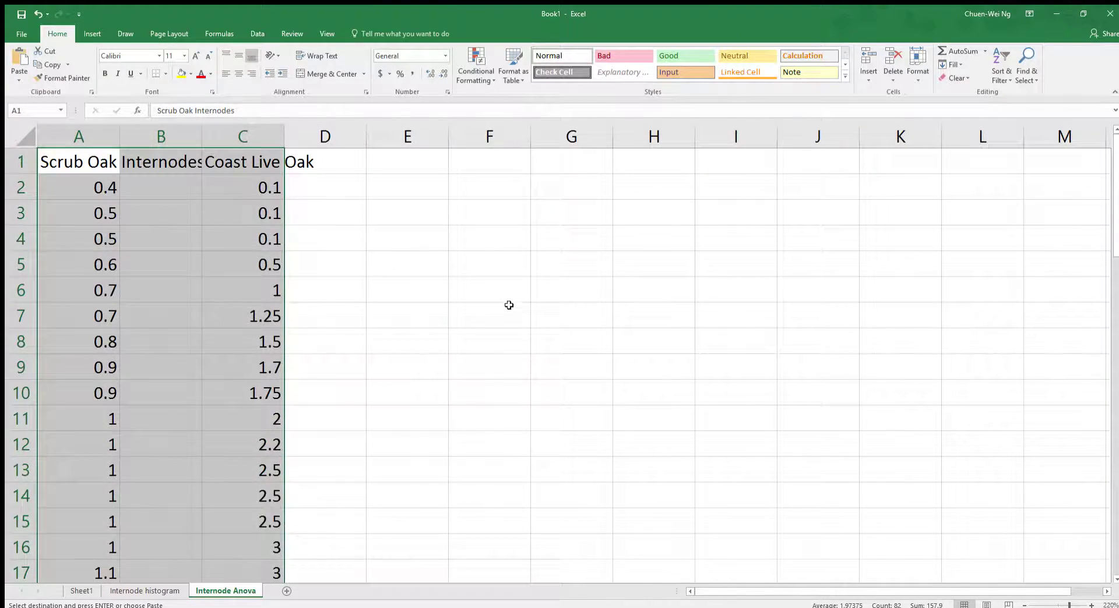
left_click(495, 309)
left_click(175, 139)
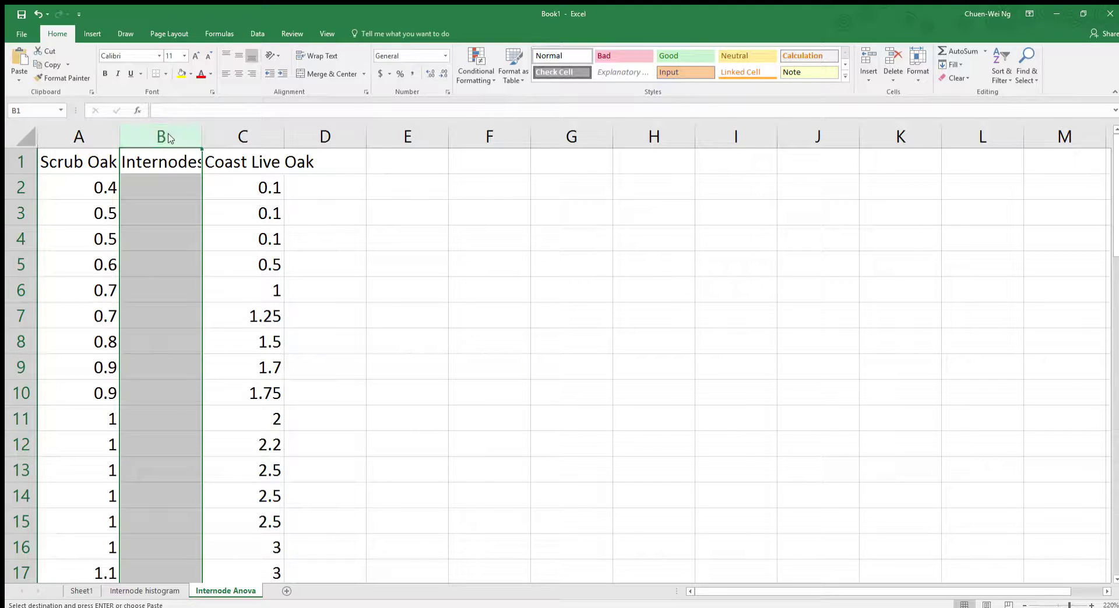
key("ctrl+minus")
left_click(342, 241)
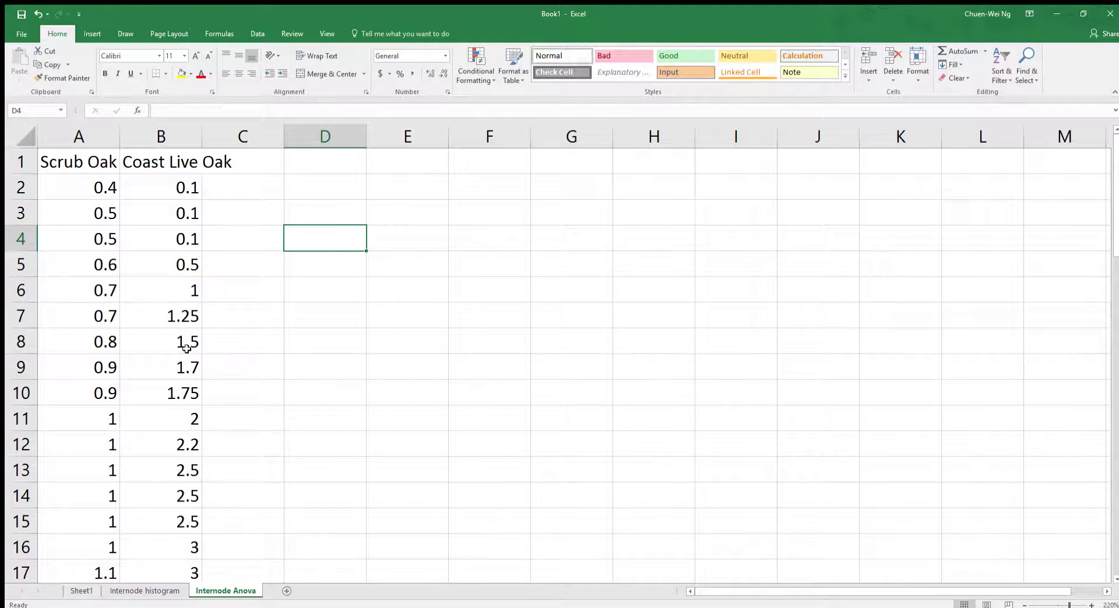
Run a single-factor Anova from the data analysis tools on A2:B57, with the output on a new worksheet
scroll(187, 348, "down", 20)
scroll(387, 387, "up", 11)
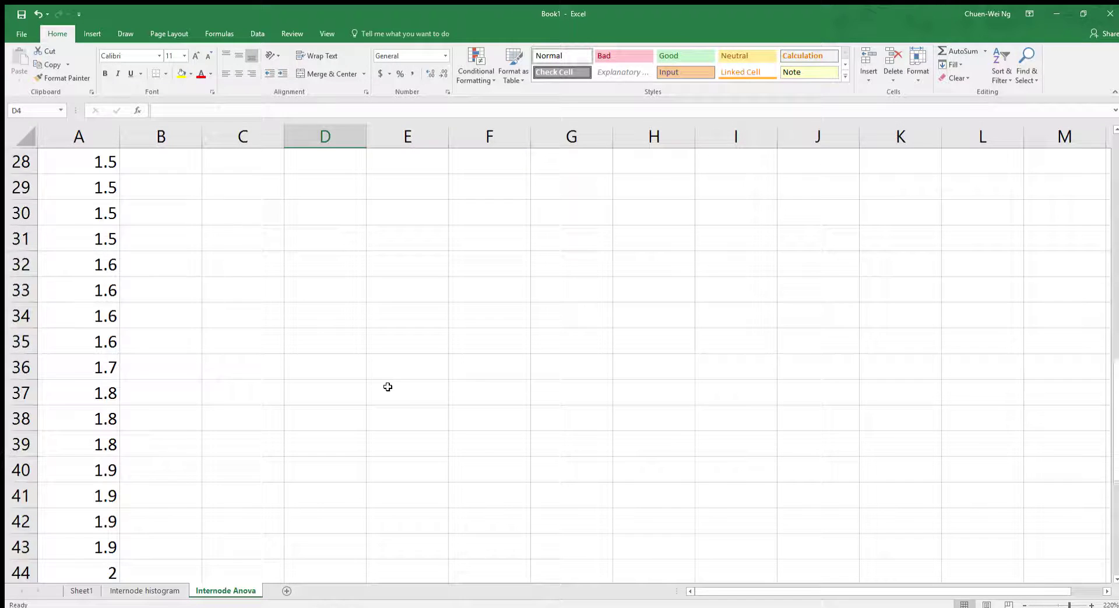
scroll(388, 387, "up", 9)
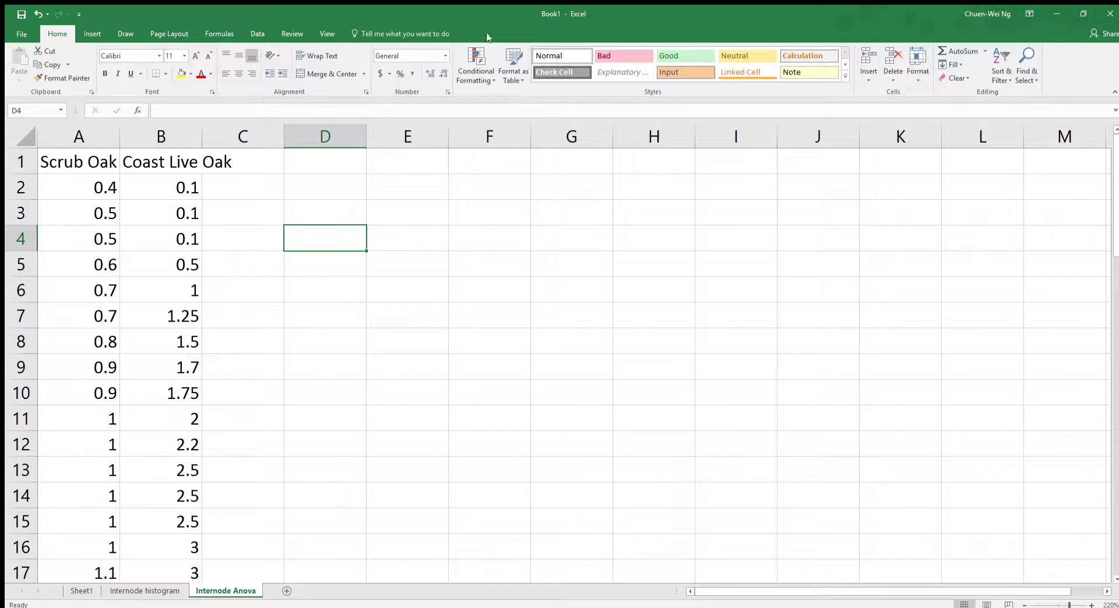
left_click(244, 33)
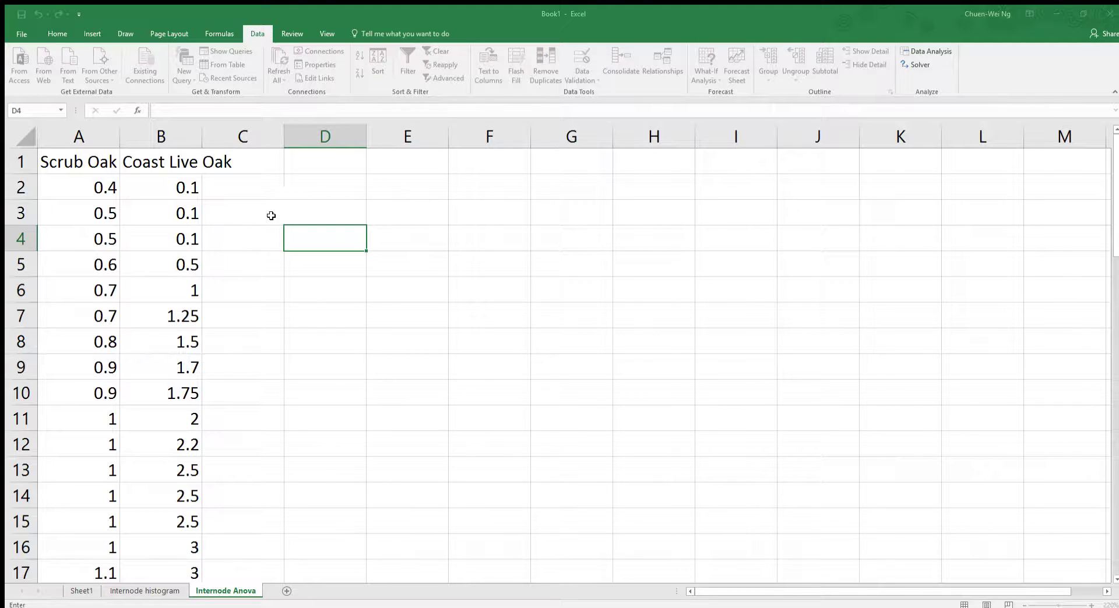
left_click_drag(80, 186, 166, 520)
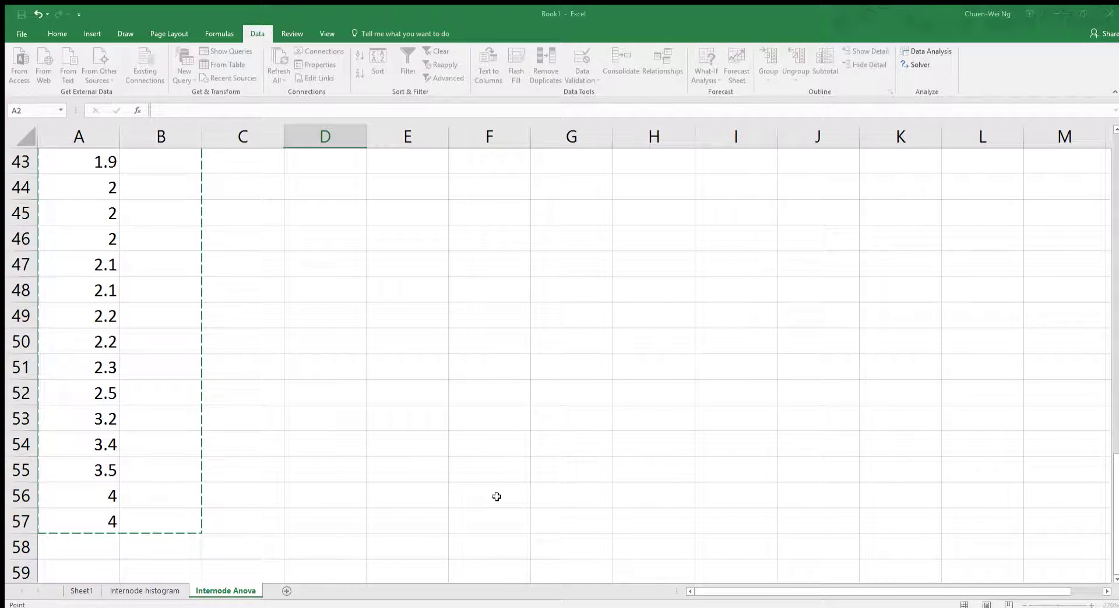
scroll(727, 379, "up", 8)
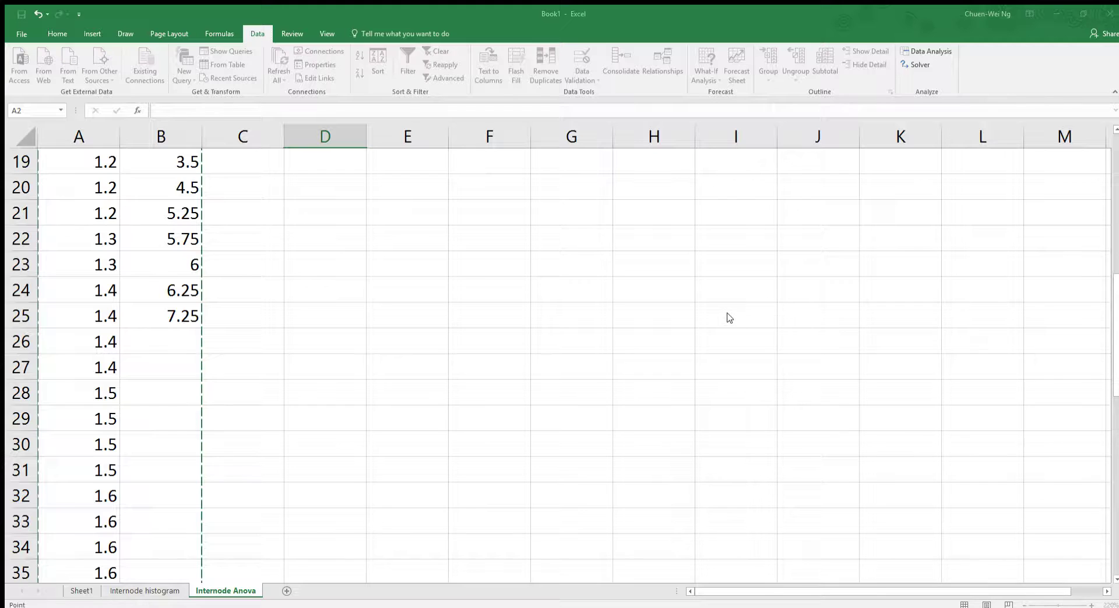
key("Escape")
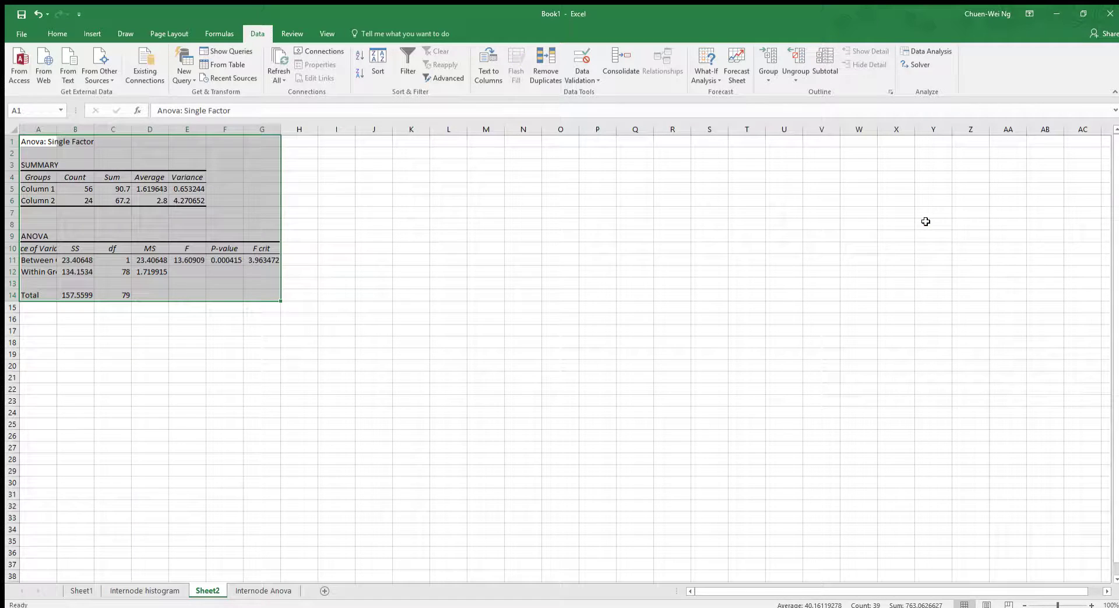
left_click(394, 260)
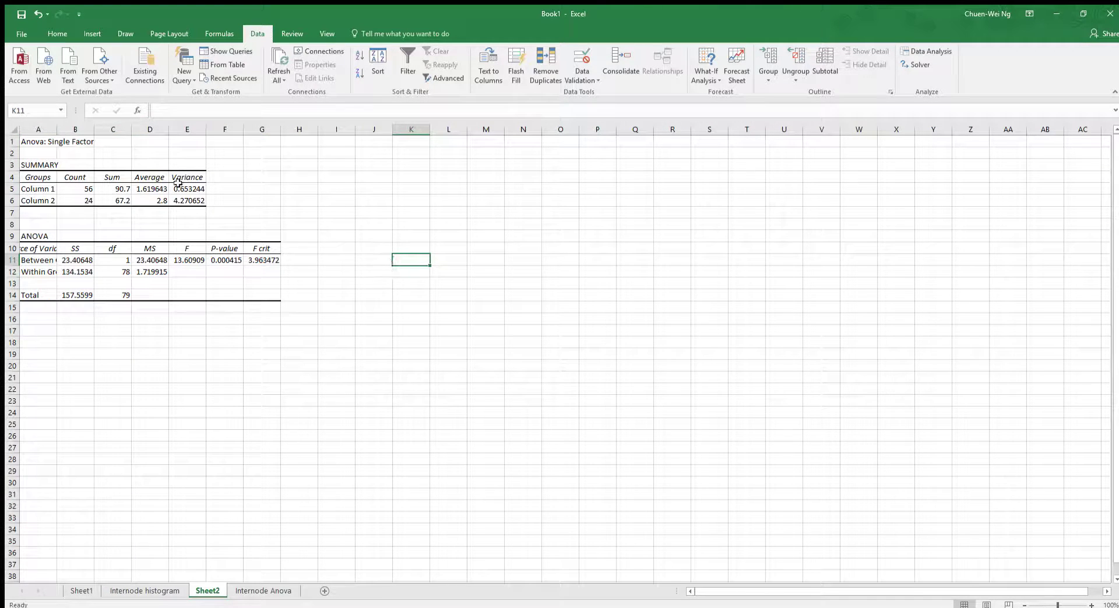
Change the first group label of the Anova summary, in A5, to "scrub oak Internodes"
scroll(567, 332, "up", 3)
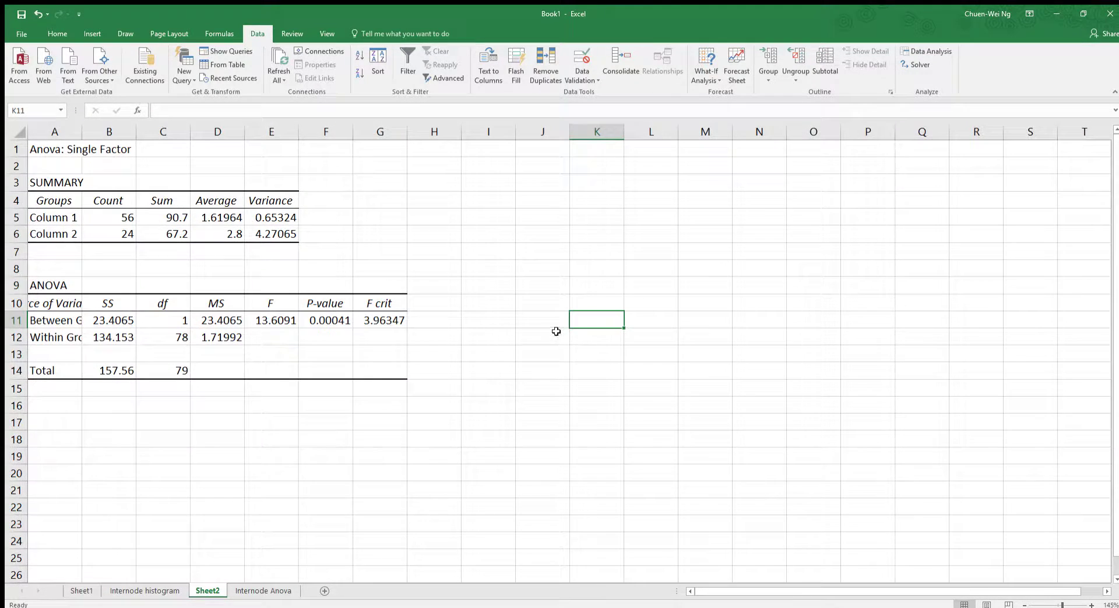
scroll(554, 326, "up", 1)
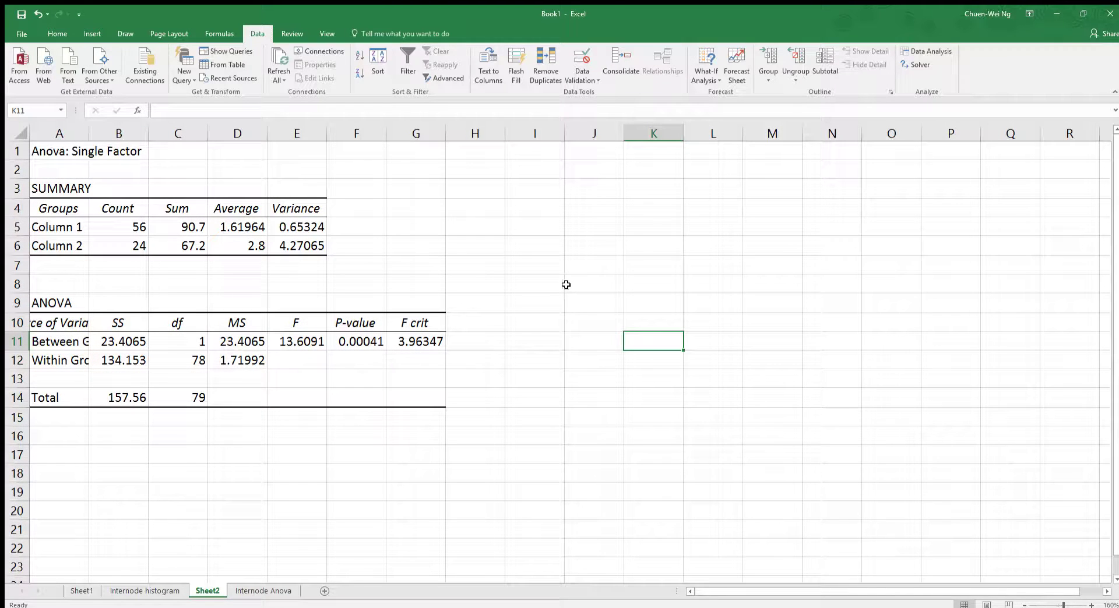
left_click(58, 229)
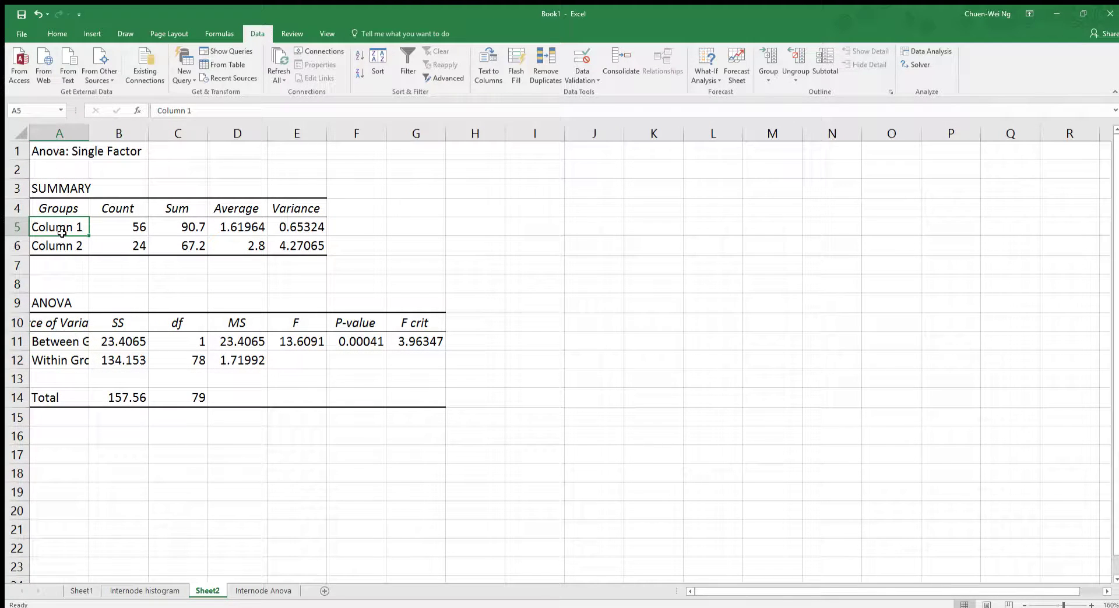
type("scrub")
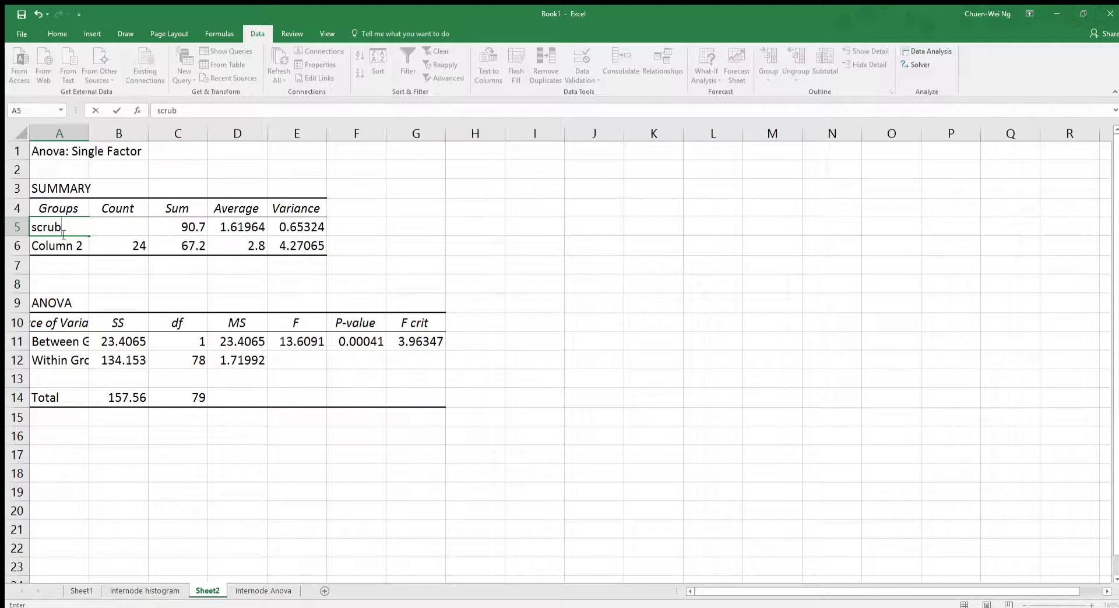
type(" oak INnternodes")
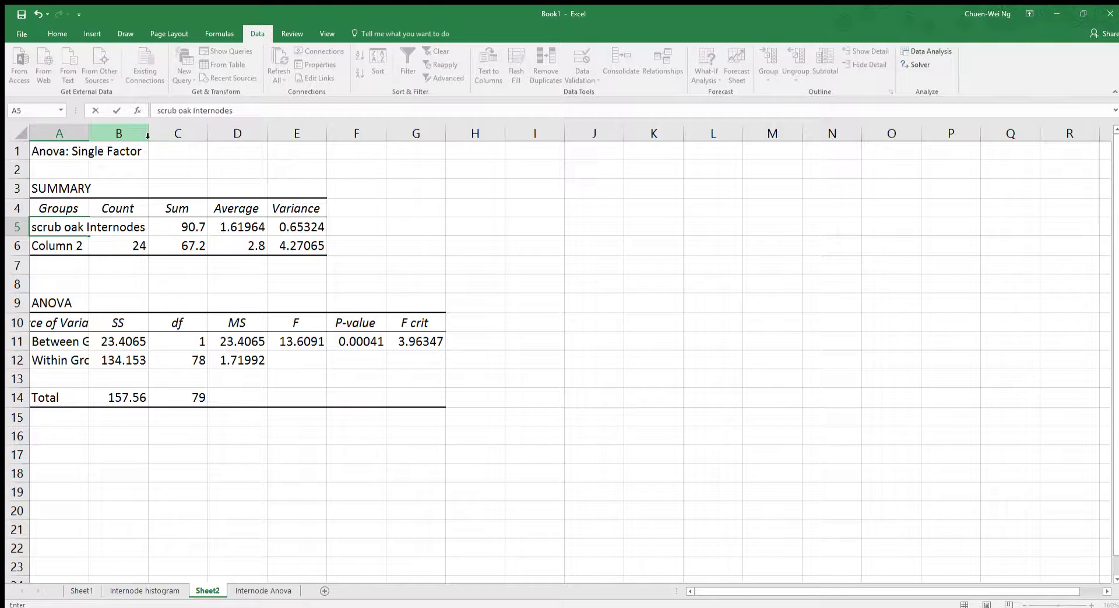
key("Return")
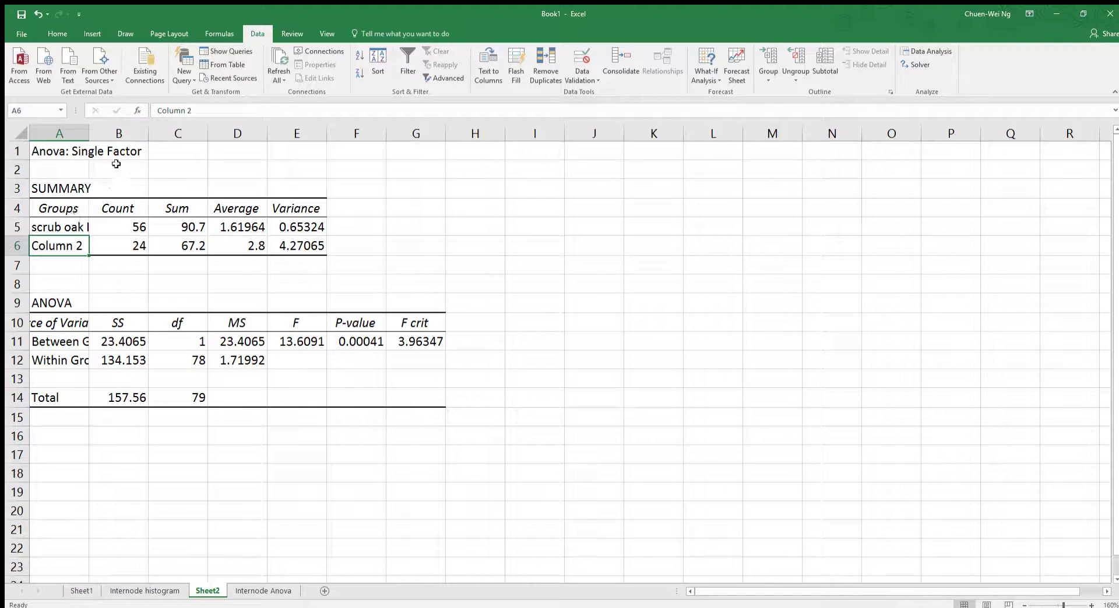
Change the second group label of the Anova summary, in A6, to "Coast Live Oak Internodes"
left_click_drag(203, 110, 115, 114)
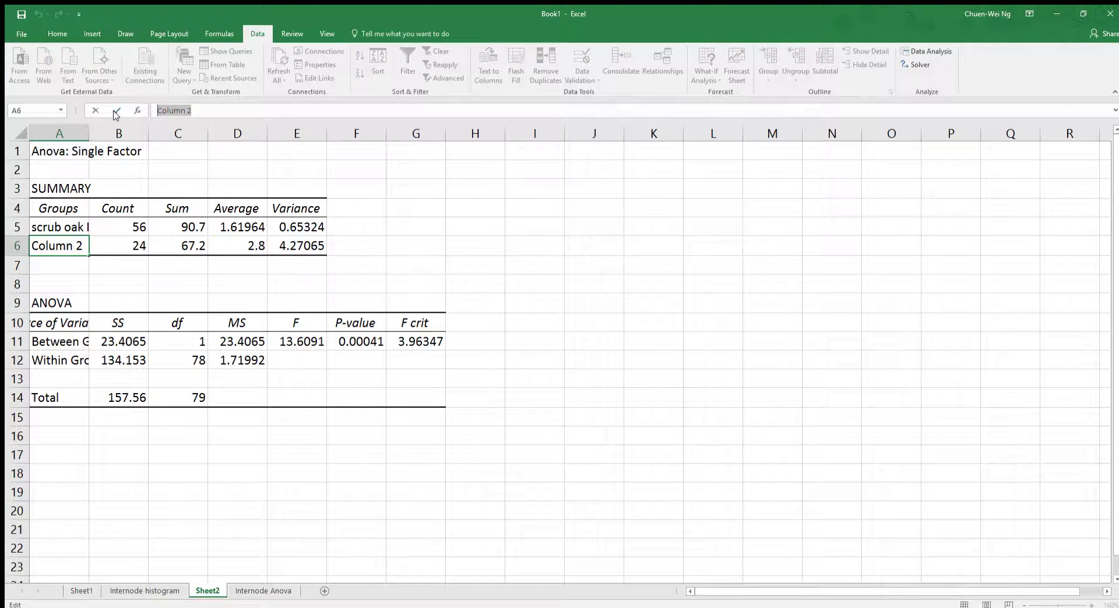
type("Coast Live")
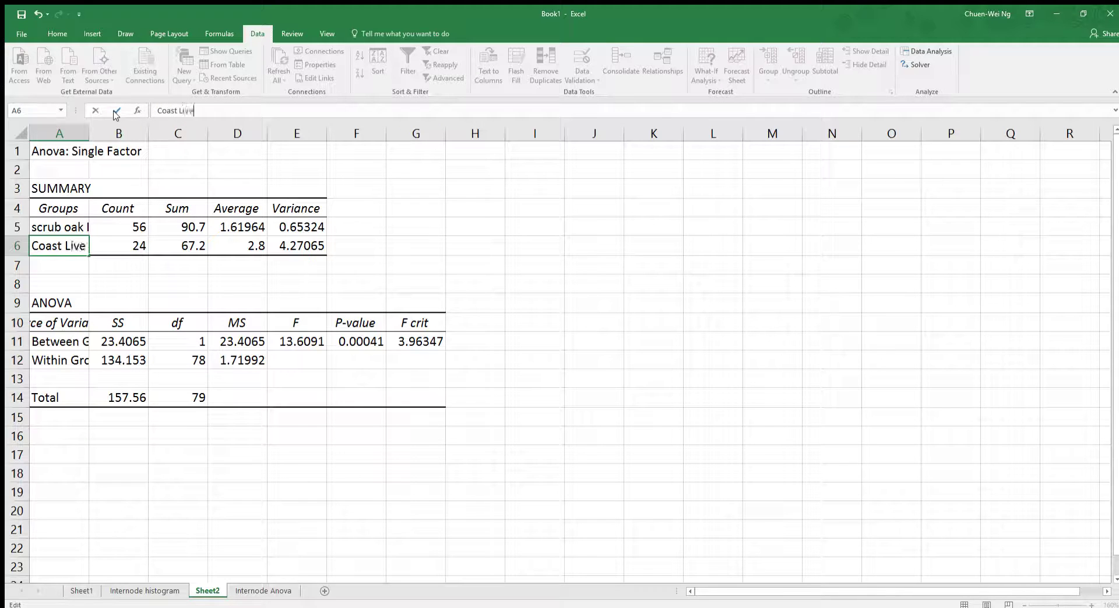
type(" Oak Int")
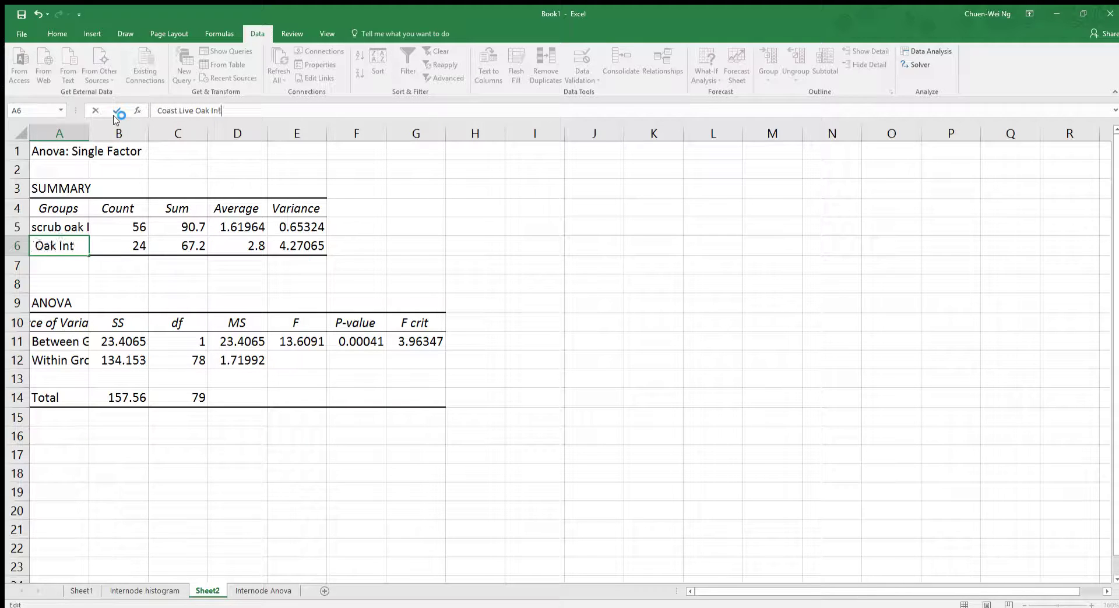
type("ernodes")
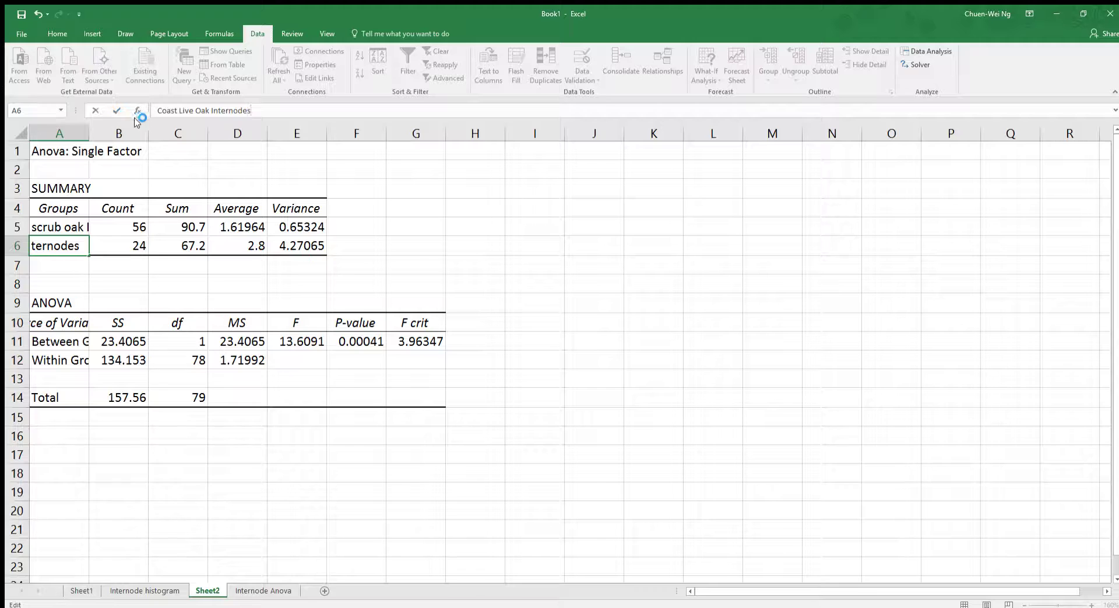
left_click(455, 224)
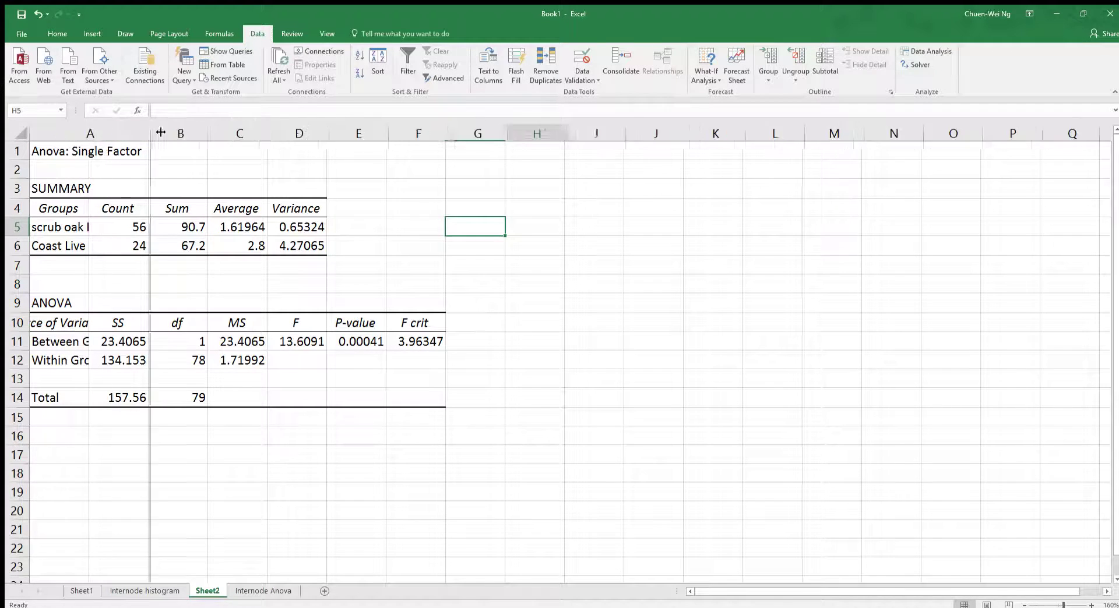
Widen column A of the Anova output to fit its longest label
double_click(90, 134)
Compare the count, sum, average and variance of the two oak groups in the Anova summary
left_click(237, 230)
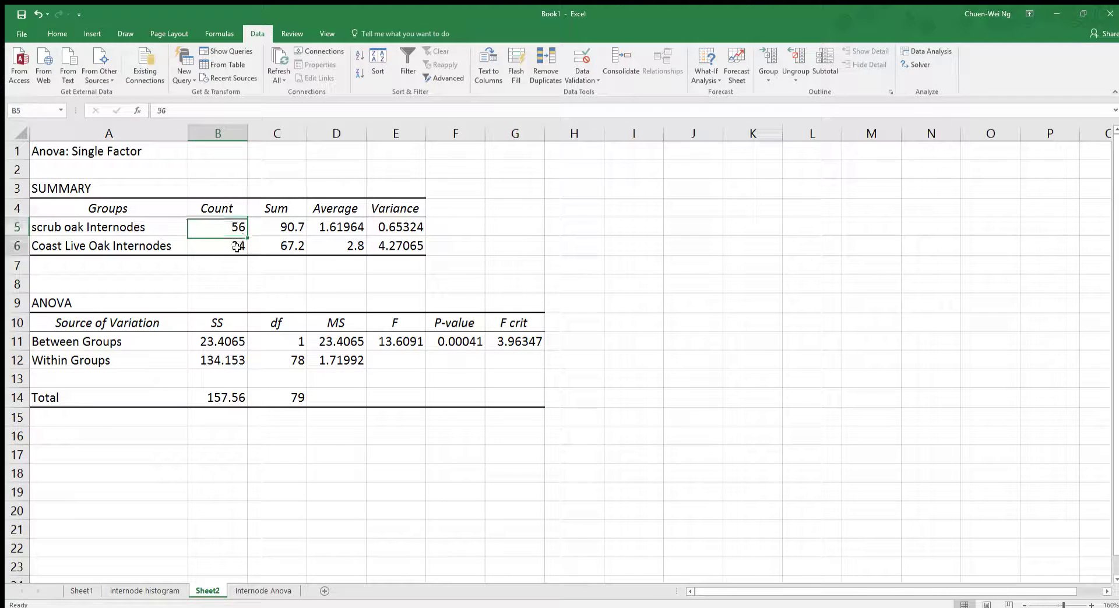
left_click(239, 242)
left_click(239, 224)
left_click(217, 242)
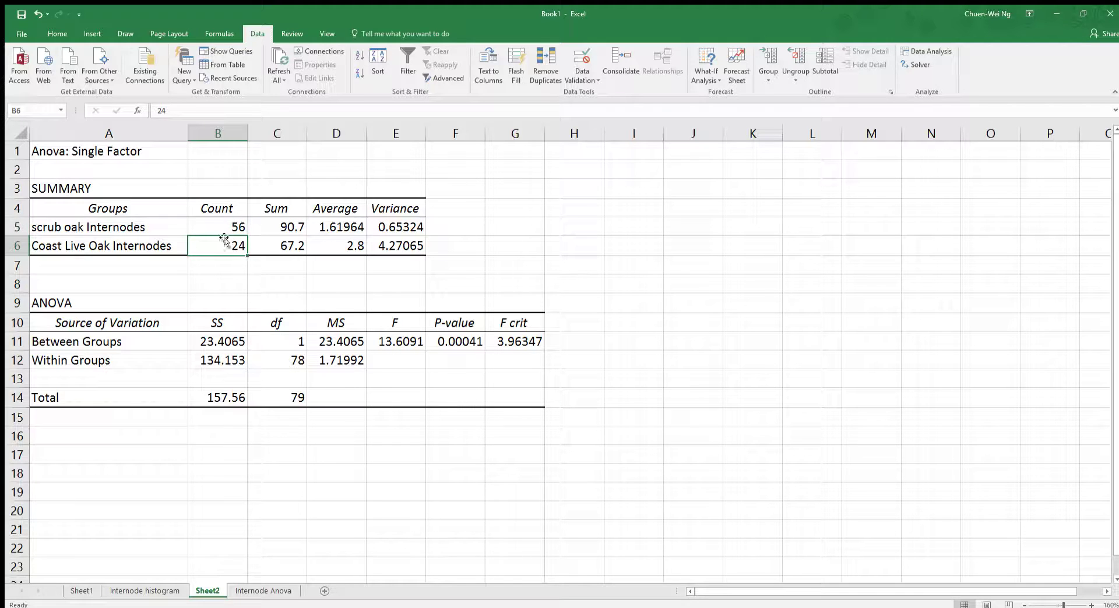
left_click(229, 226)
left_click(235, 241)
left_click(287, 224)
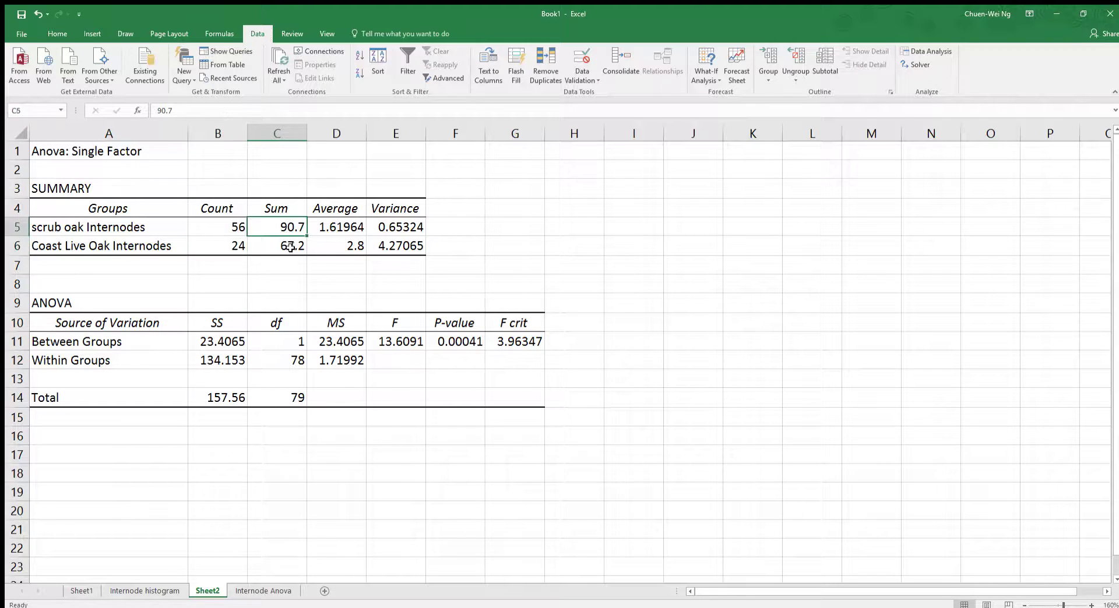
left_click(287, 245)
left_click(350, 226)
left_click(351, 259)
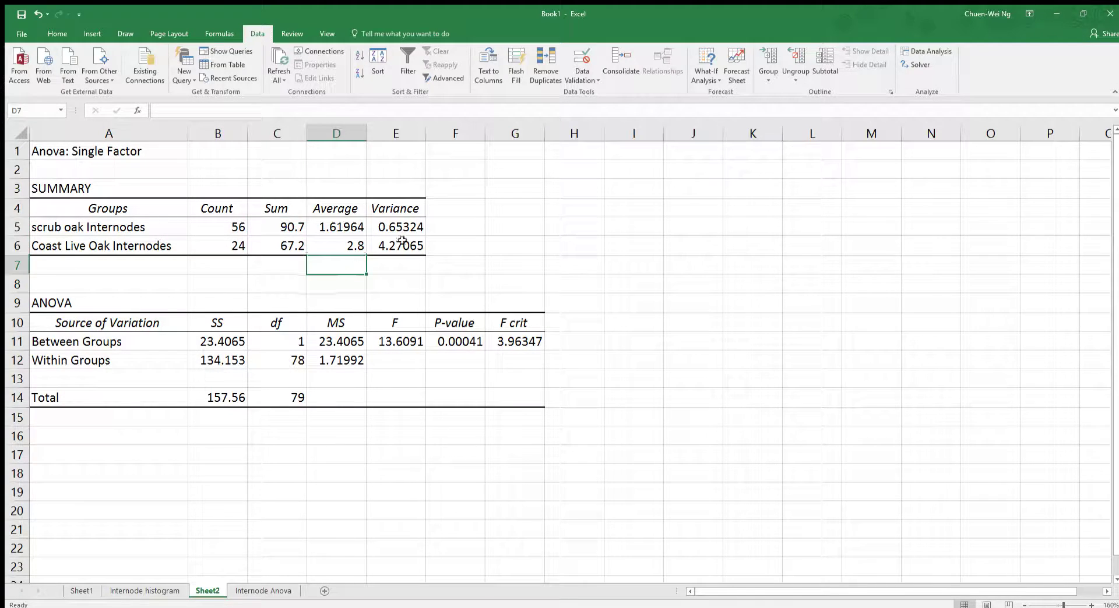
left_click(405, 231)
left_click(405, 246)
left_click(404, 231)
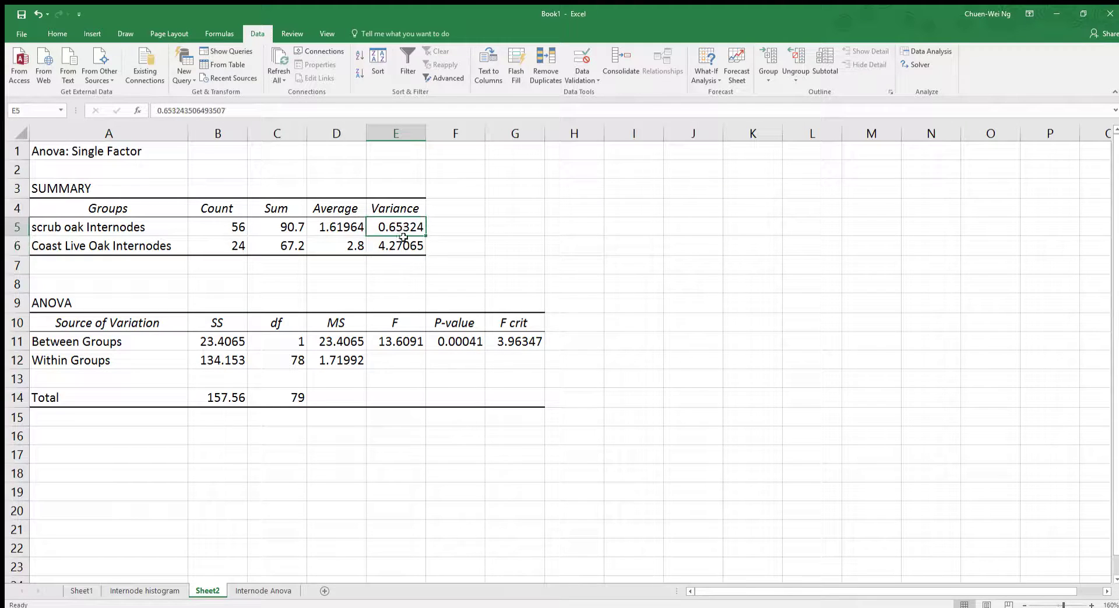
left_click(405, 245)
left_click(403, 229)
left_click(404, 245)
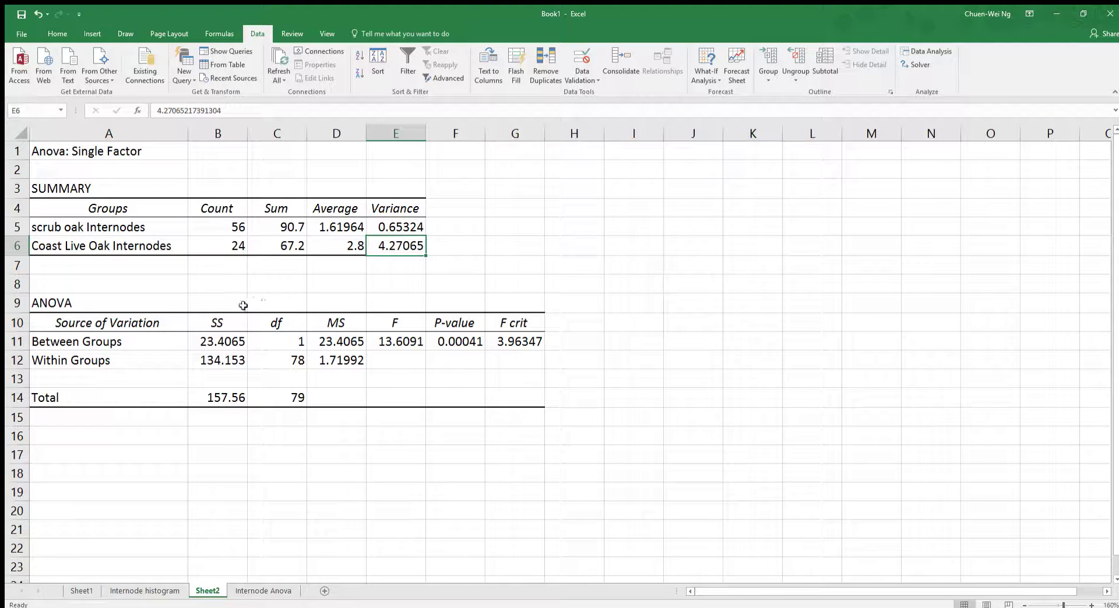
Highlight the between-groups P-value in cell F11 of the Anova table with a yellow fill
left_click(474, 340)
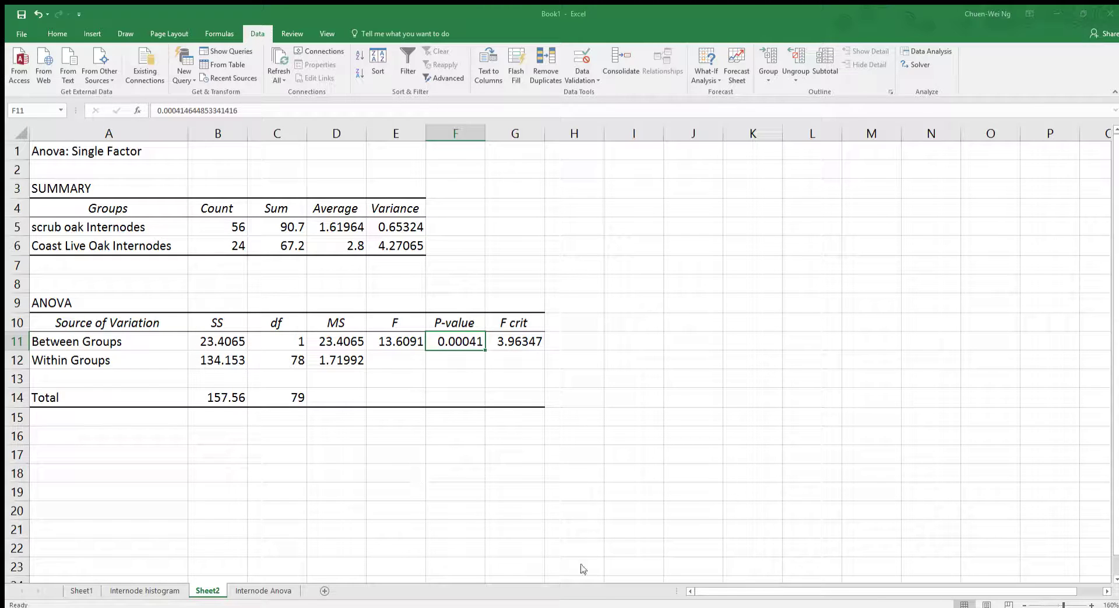
key("F4")
left_click(676, 430)
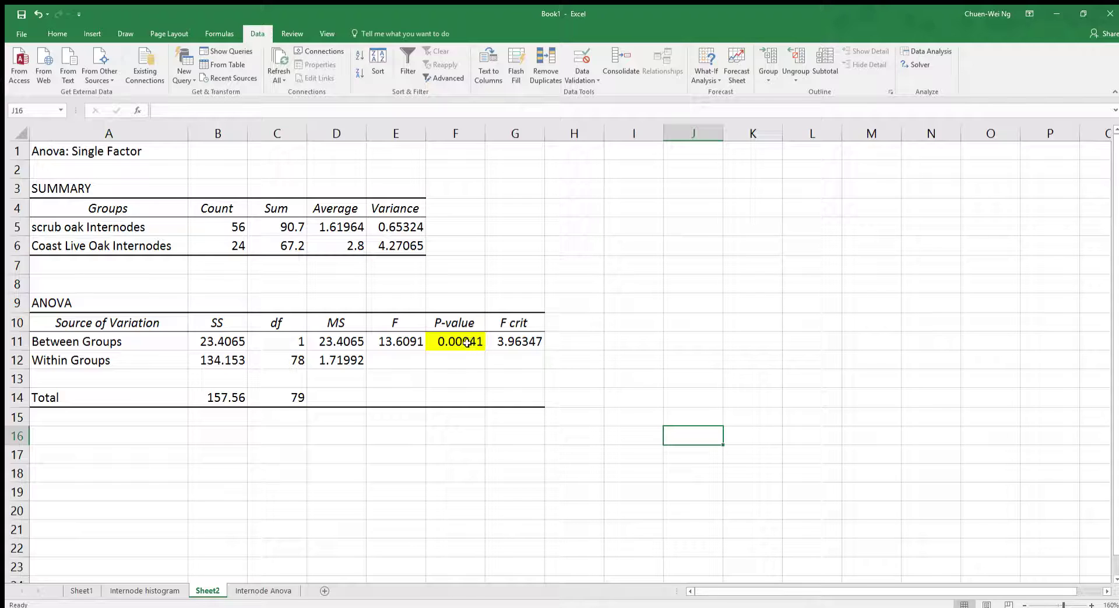
Return to the Internode histogram sheet and examine the comparison chart of the two oaks' internode lengths
left_click(168, 591)
left_click(816, 258)
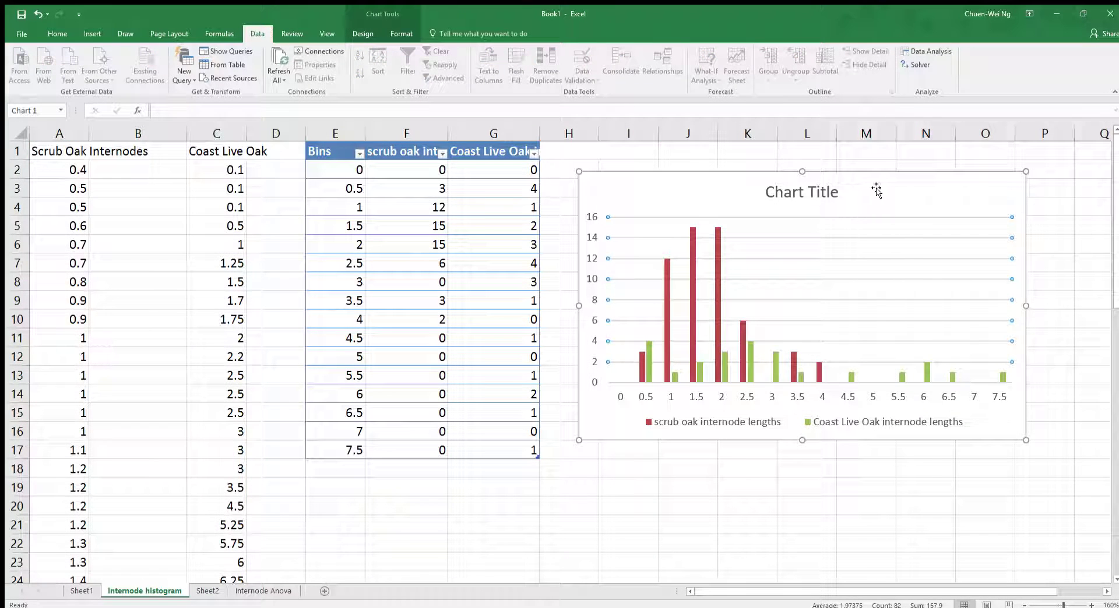